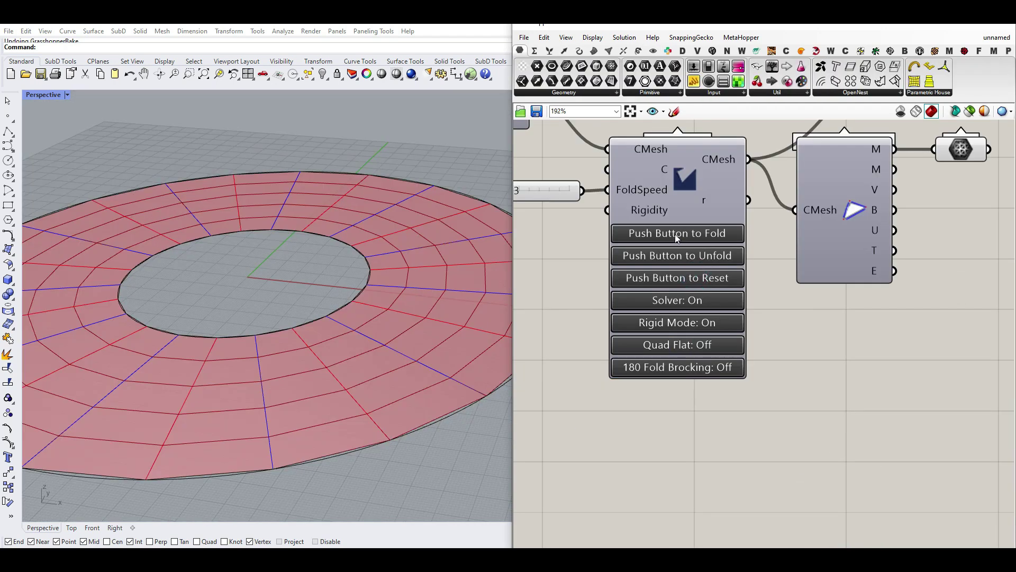
Fold the ring-shaped crease mesh with the CraneSolver.
click(676, 234)
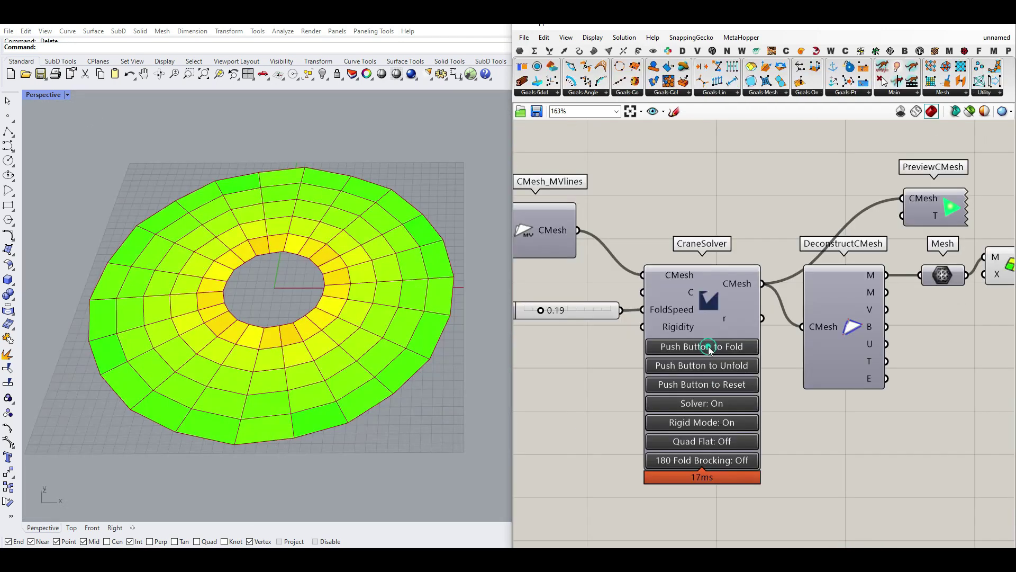
double_click(708, 344)
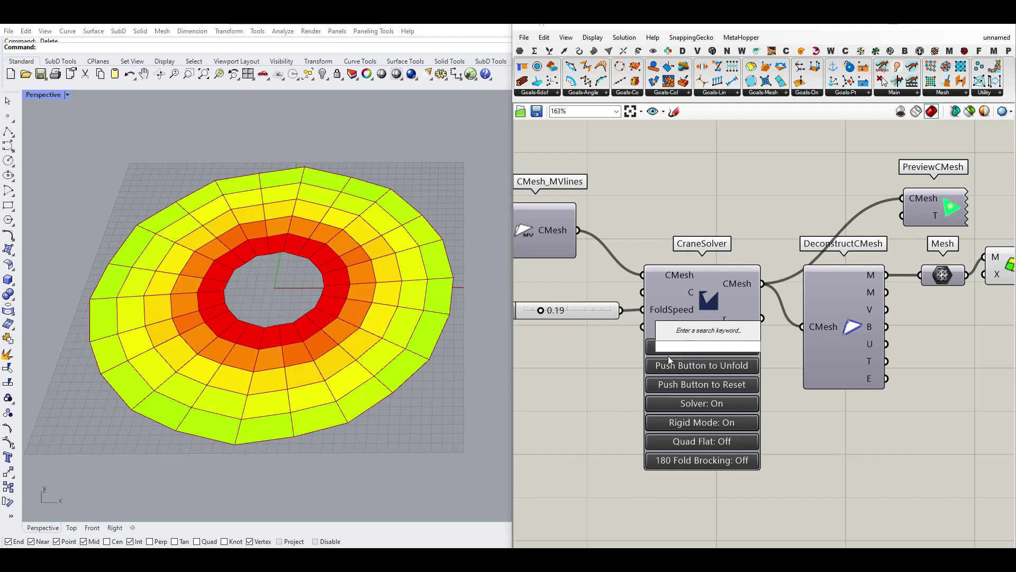
click(703, 347)
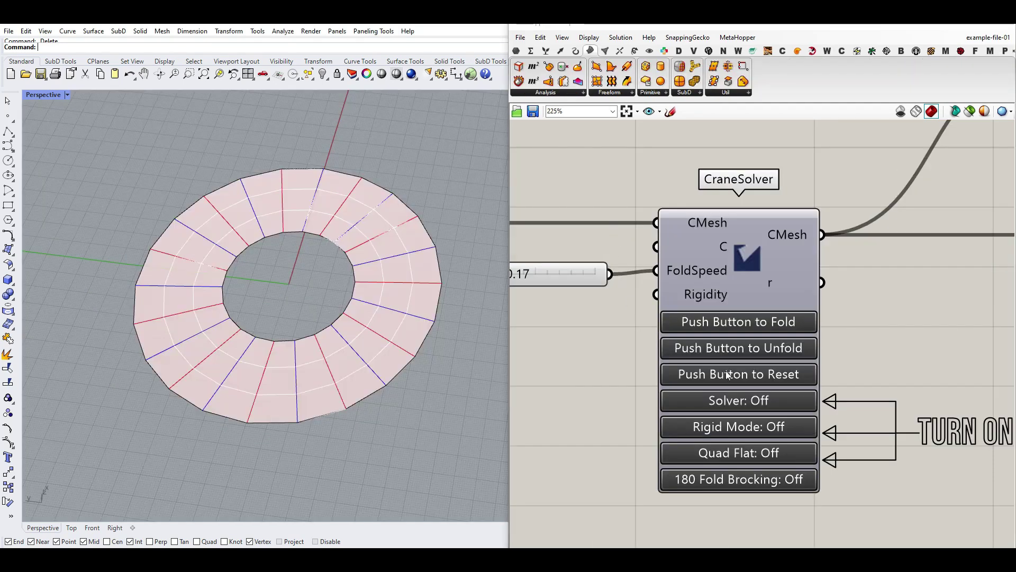
Turn on Solver and Rigid Mode in the CraneSolver and fold the flat ring into a pleated form.
click(752, 402)
click(744, 426)
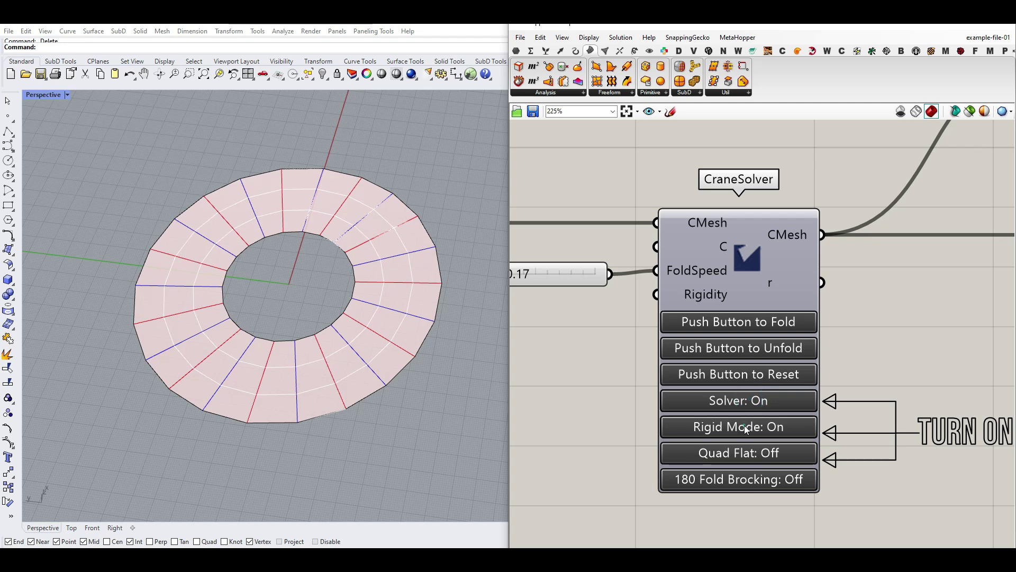
click(767, 375)
click(740, 324)
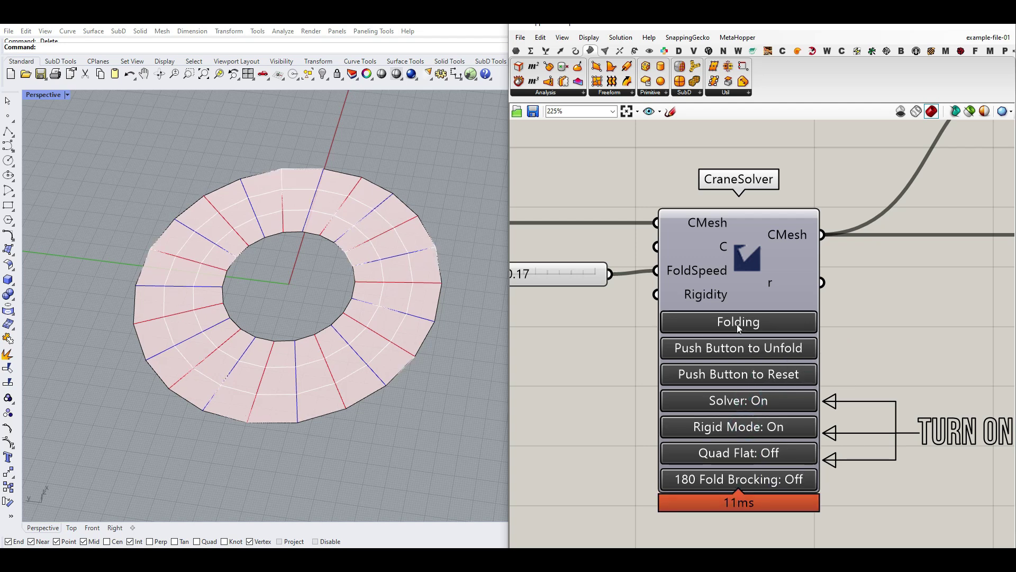
right_drag(365, 389, 320, 289)
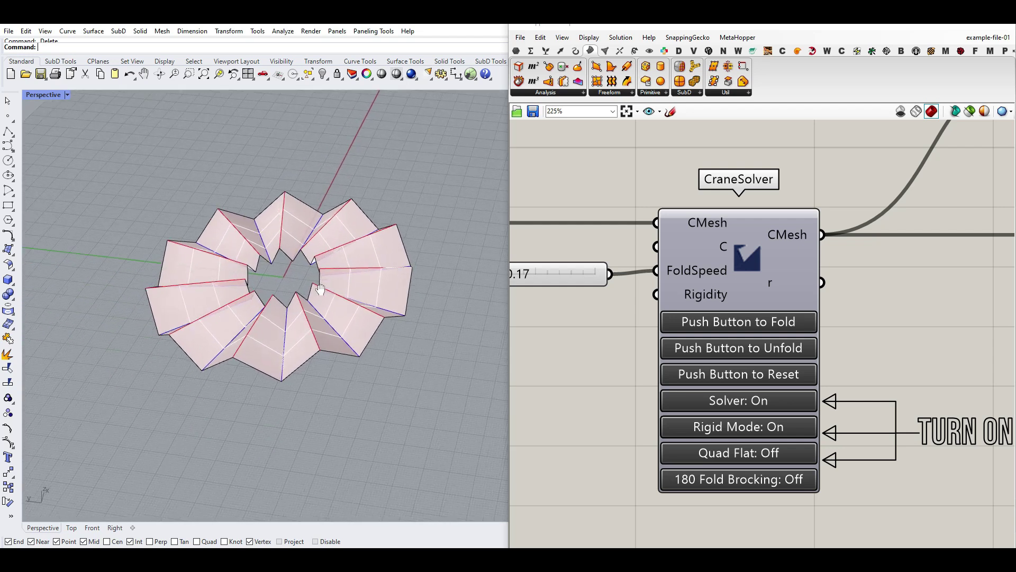
click(747, 350)
click(747, 329)
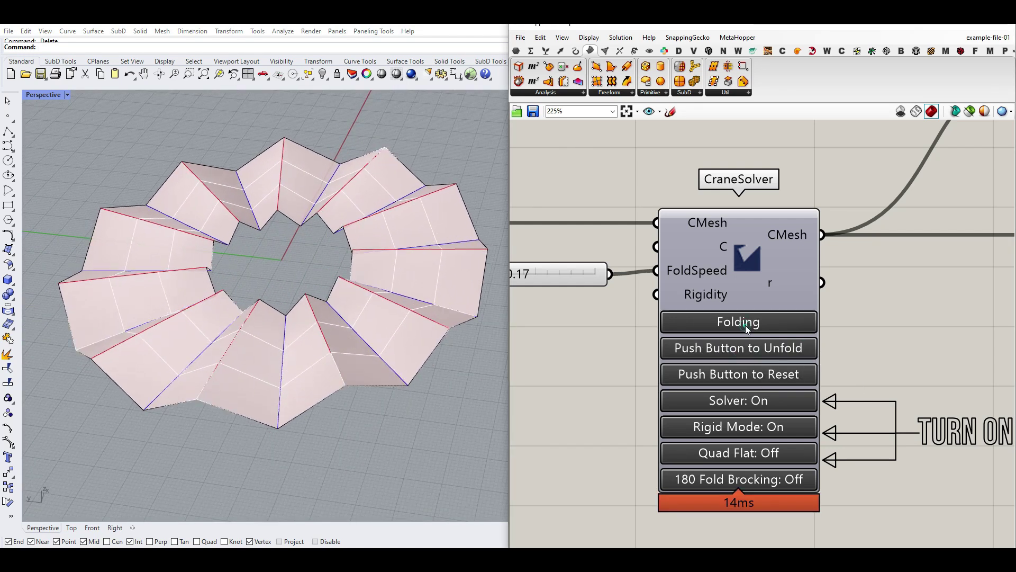
Bake the folded result from the Mesh parameter into Rhino with the default attributes.
scroll(745, 325, down, 4)
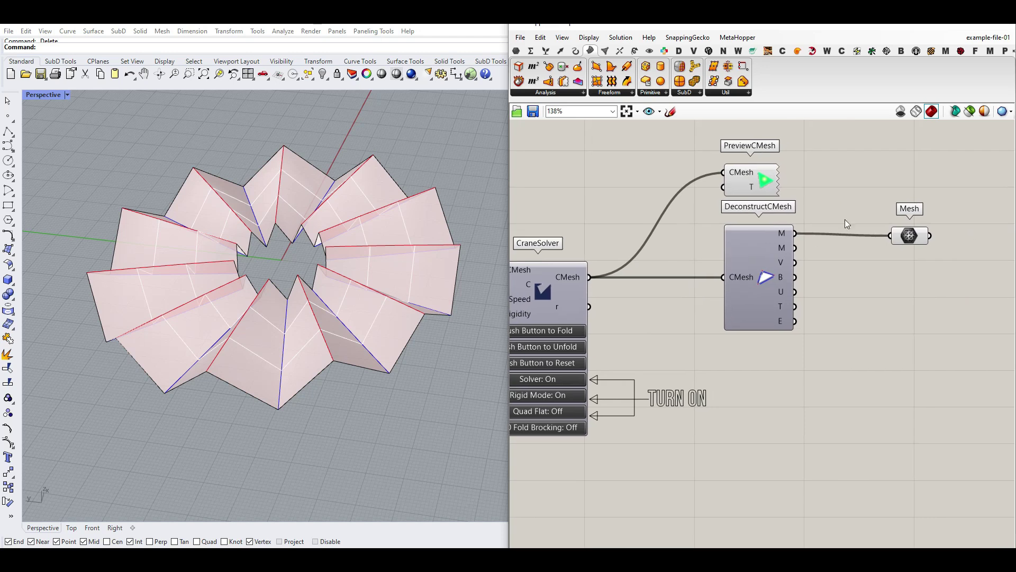
right_click(906, 239)
click(903, 278)
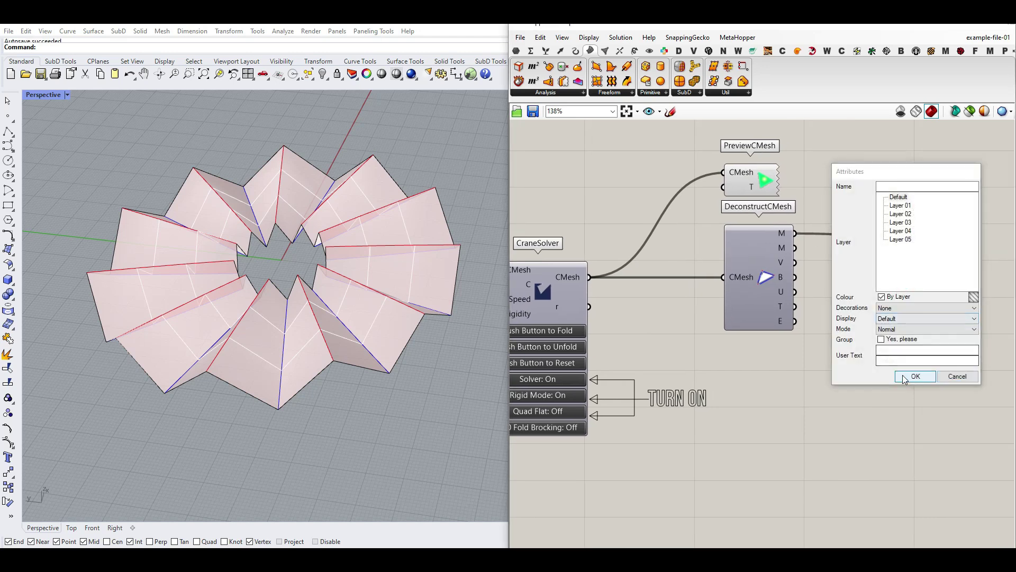
click(904, 376)
Move the baked mesh out beside the folded preview and inspect it up close.
right_drag(201, 314, 219, 365)
drag(236, 337, 418, 337)
click(403, 393)
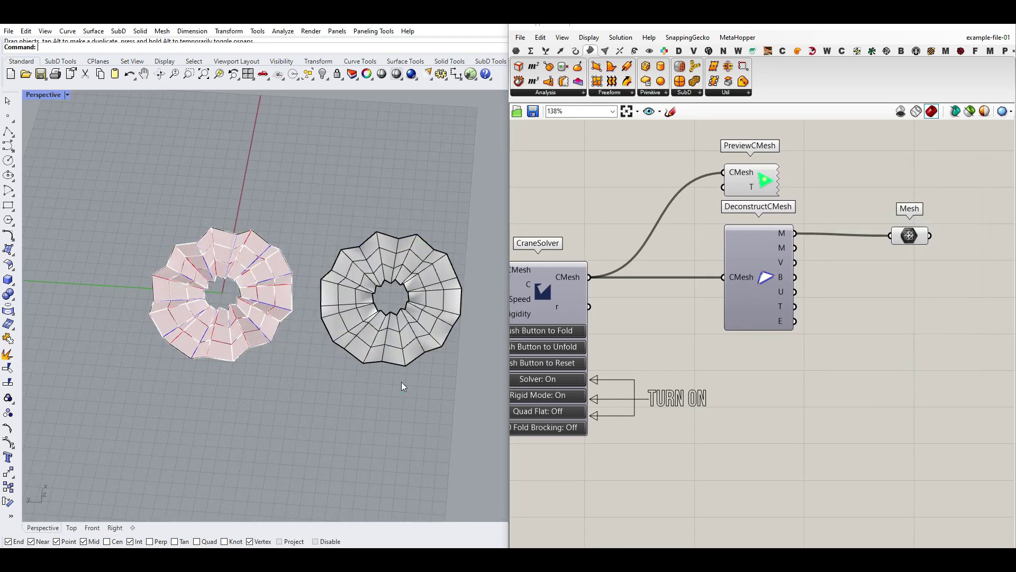
scroll(411, 334, up, 7)
right_drag(411, 331, 408, 306)
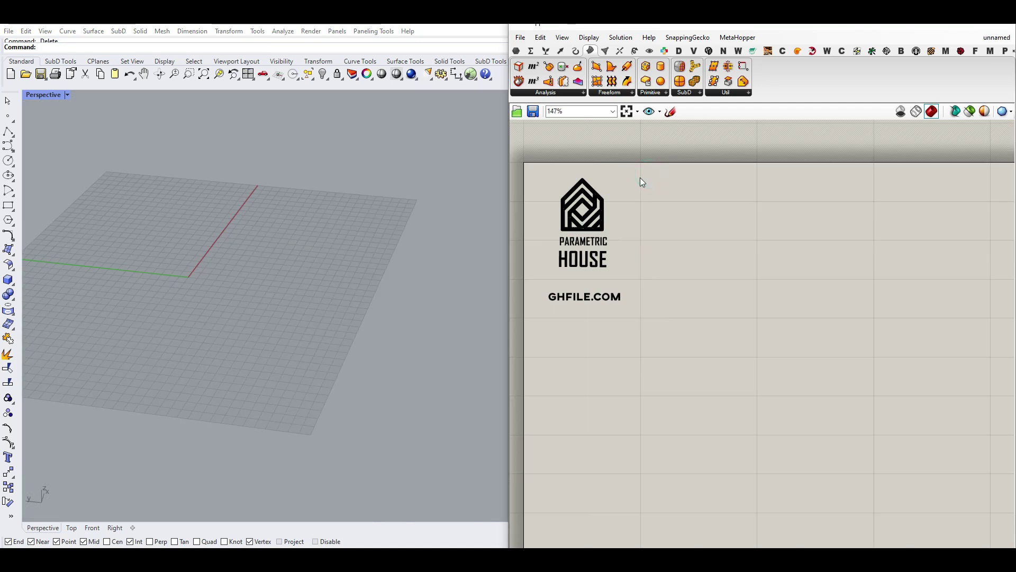
Draw two concentric circles centred on the origin, a small inner one and a larger outer one.
scroll(277, 224, down, 2)
shift+right_drag(276, 224, 204, 306)
scroll(427, 141, up, 5)
scroll(159, 300, down, 5)
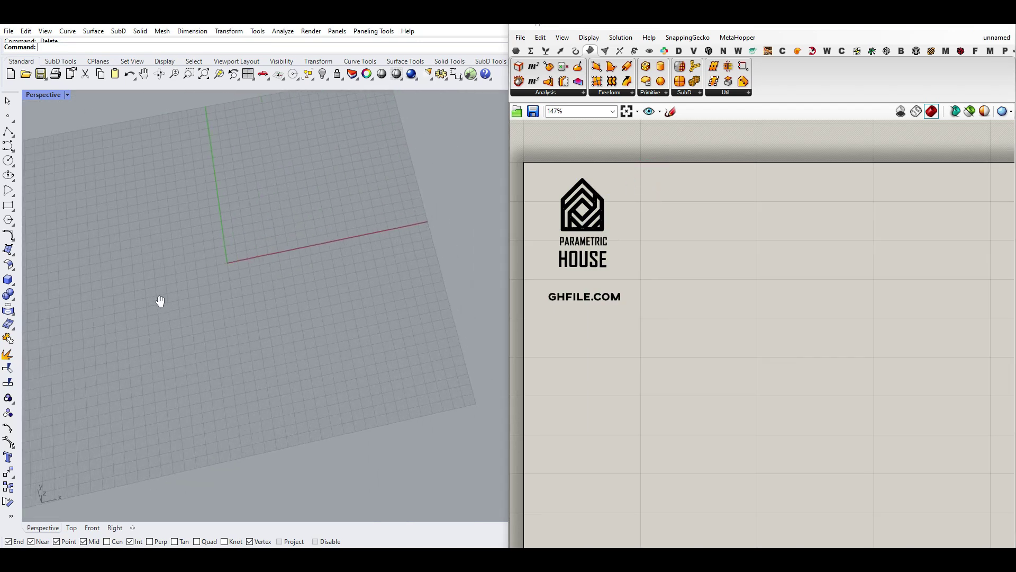
click(10, 162)
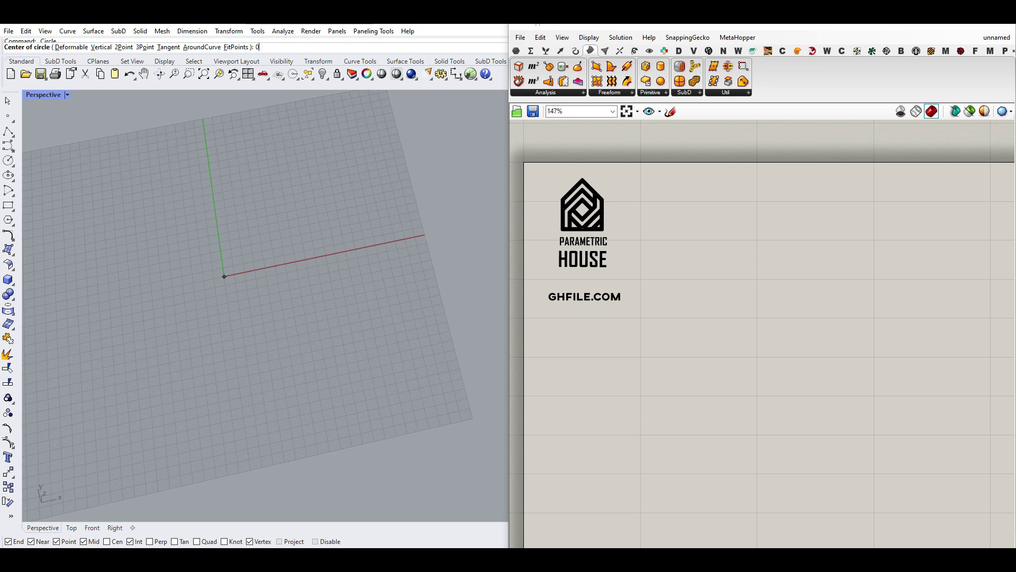
click(224, 276)
click(257, 313)
key(Return)
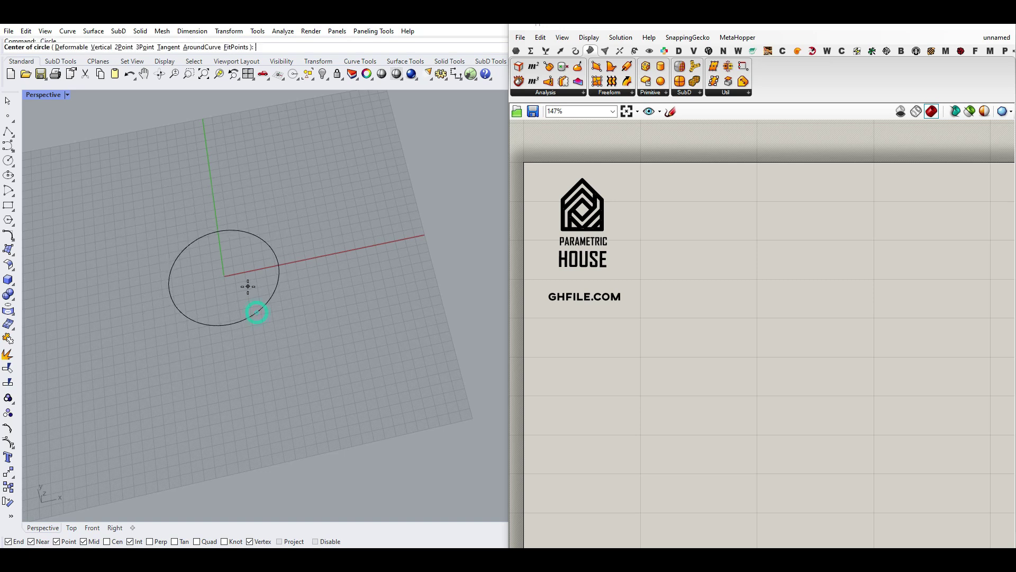
key(Return)
click(349, 332)
right_drag(349, 332, 272, 300)
scroll(273, 300, down, 2)
scroll(275, 298, up, 4)
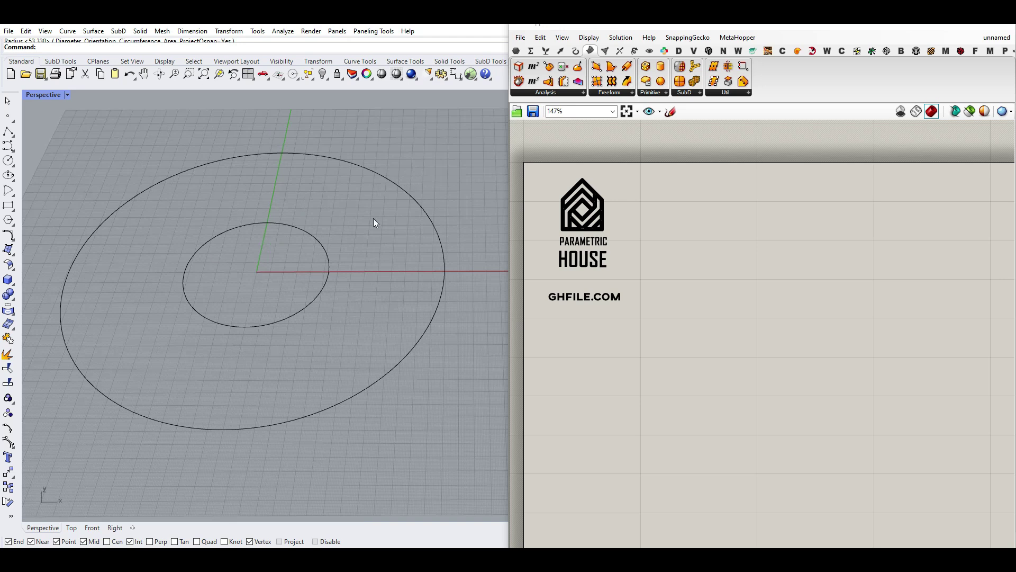
Add a Curve parameter to the Grasshopper canvas and reference both circles in it.
click(516, 50)
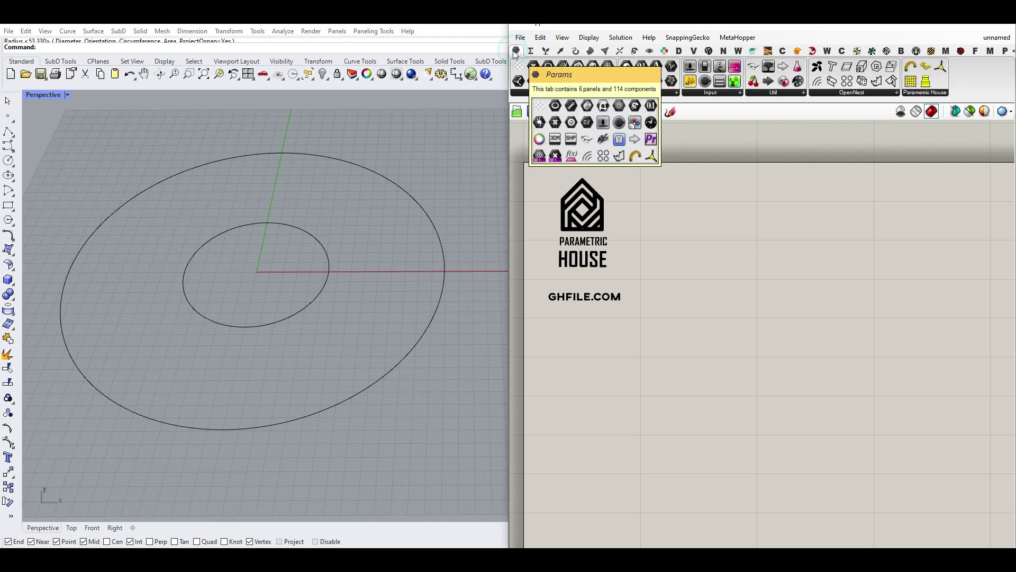
drag(566, 69, 670, 318)
double_click(670, 317)
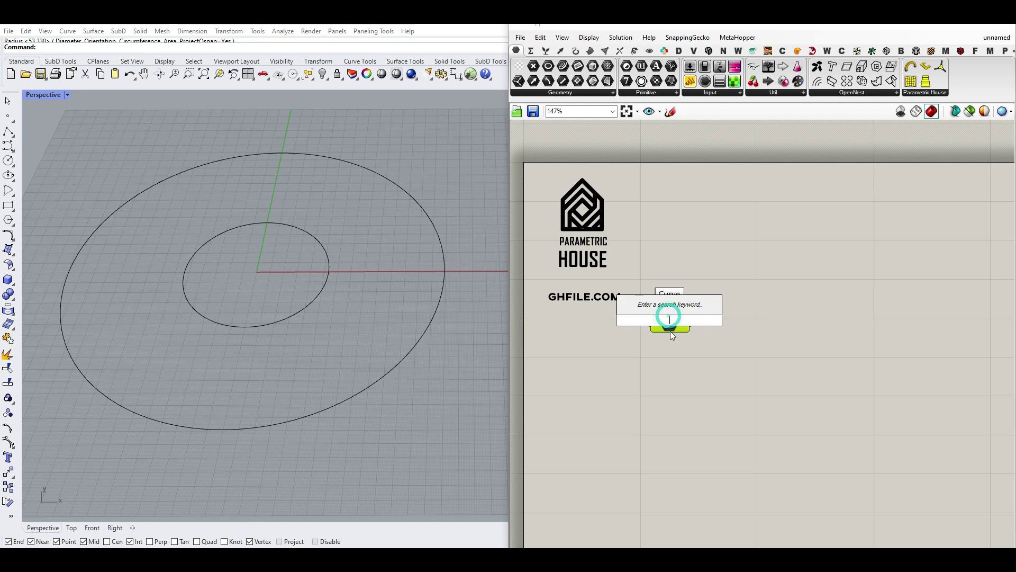
right_click(669, 326)
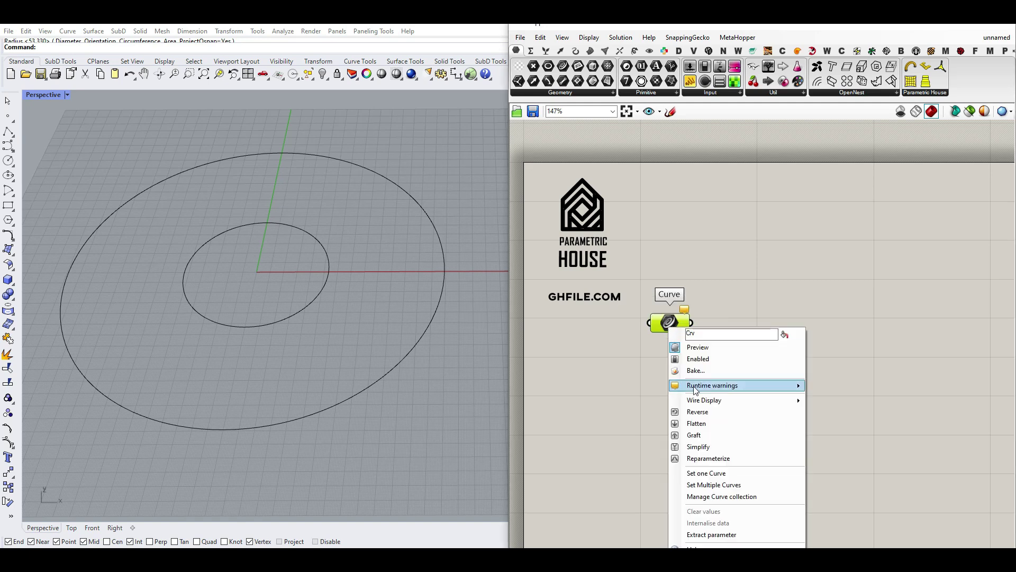
click(711, 484)
drag(468, 352, 265, 230)
key(Return)
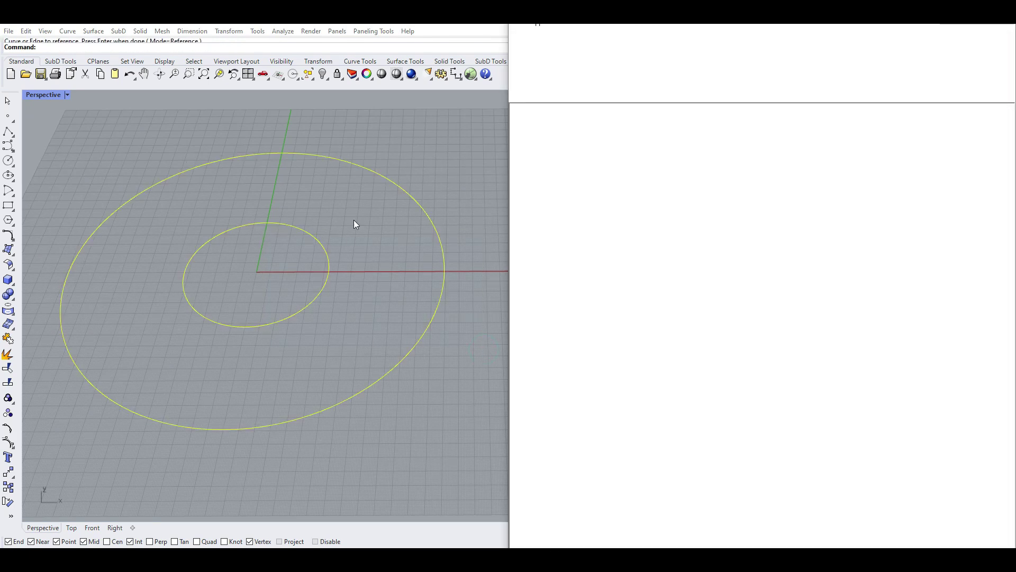
drag(673, 323, 667, 326)
click(691, 248)
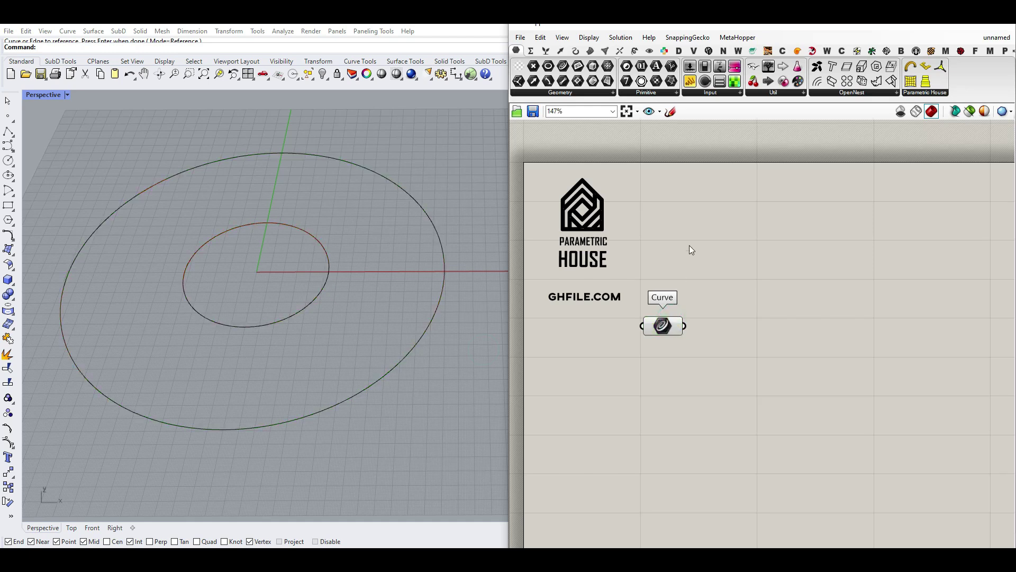
Add a Loft component fed by the Curve parameter to create a ring surface between the circles.
click(591, 51)
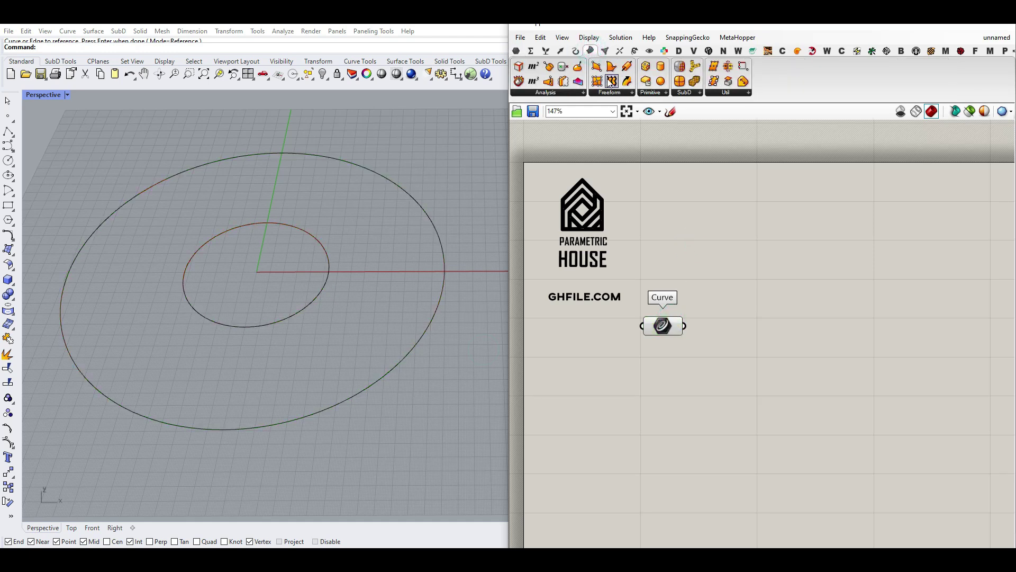
drag(611, 83, 726, 329)
click(688, 237)
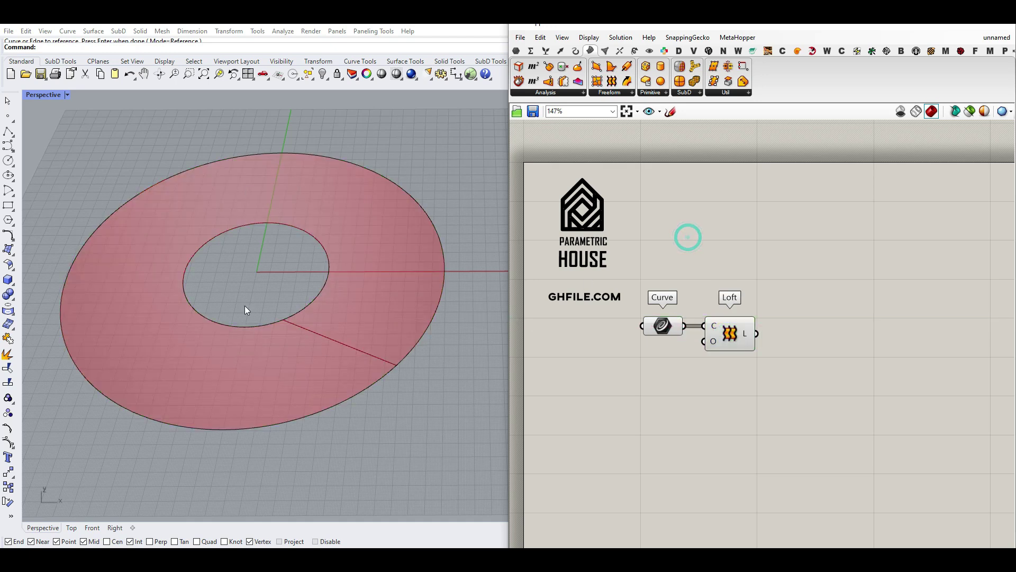
Enable Align sections in the Loft component's options and commit the change.
scroll(335, 266, up, 3)
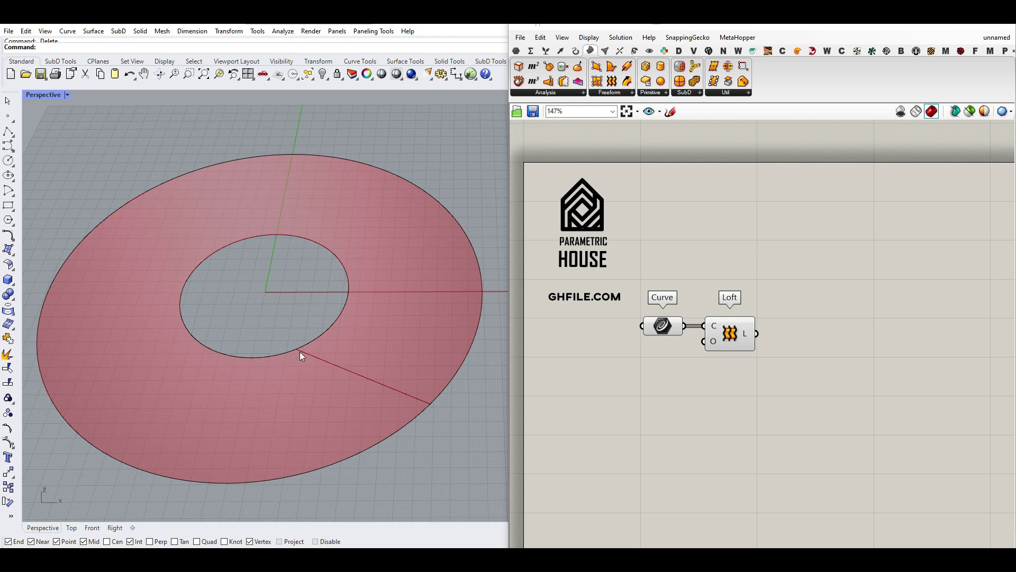
right_click(713, 343)
click(744, 432)
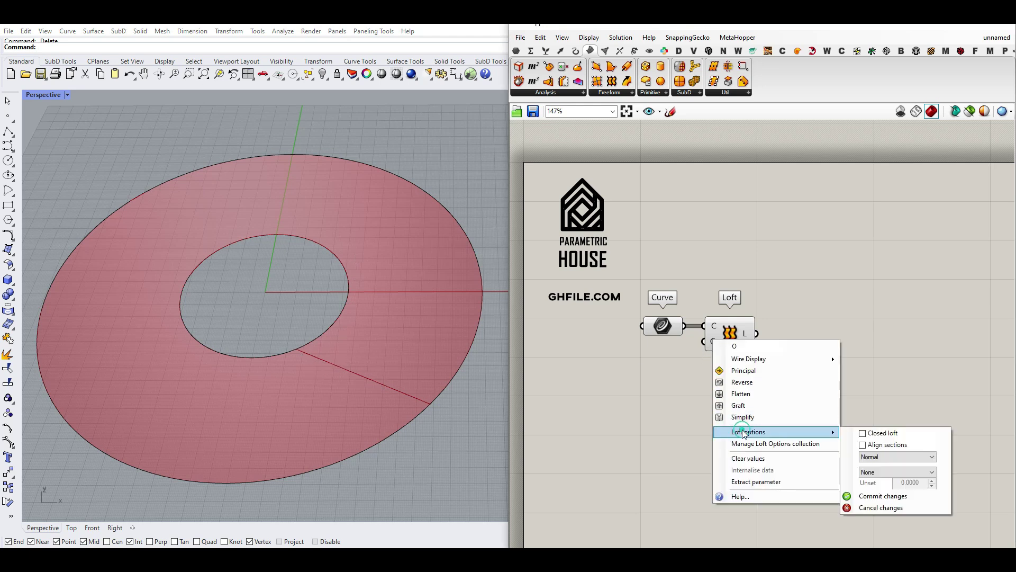
click(885, 446)
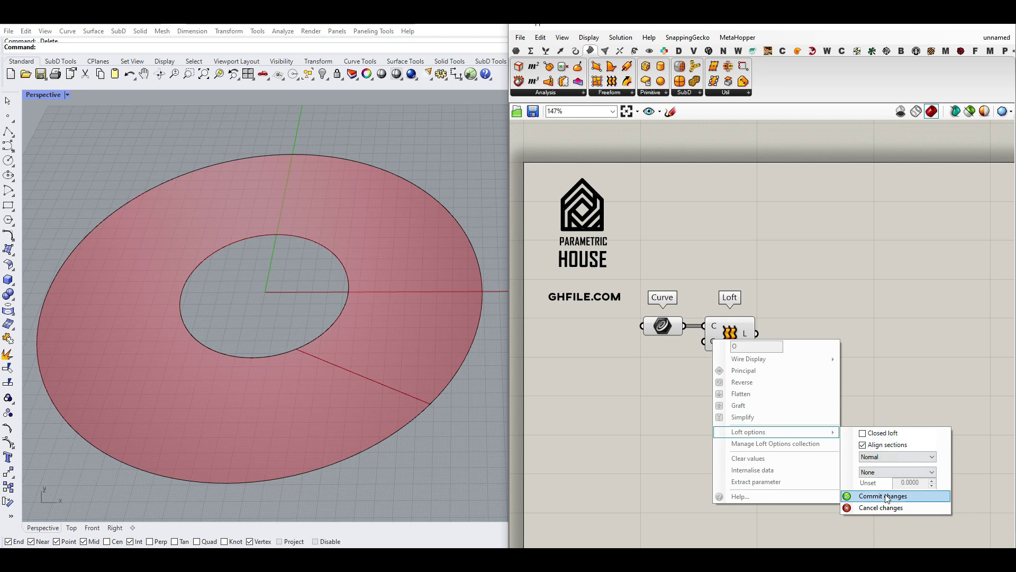
click(883, 496)
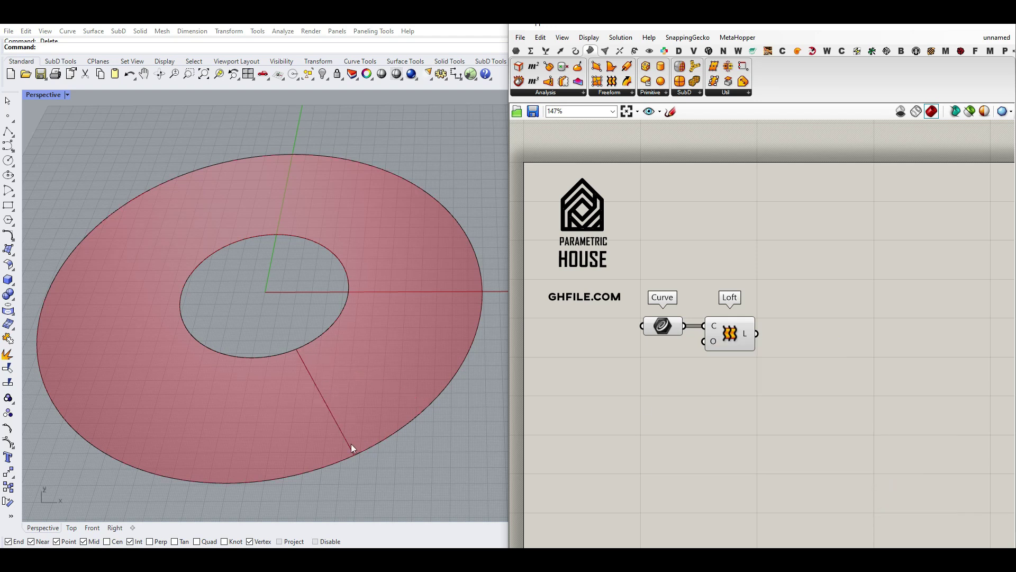
Add a Mesh Surface component, feed the Loft output into its S input, and hide the Loft preview.
click(605, 49)
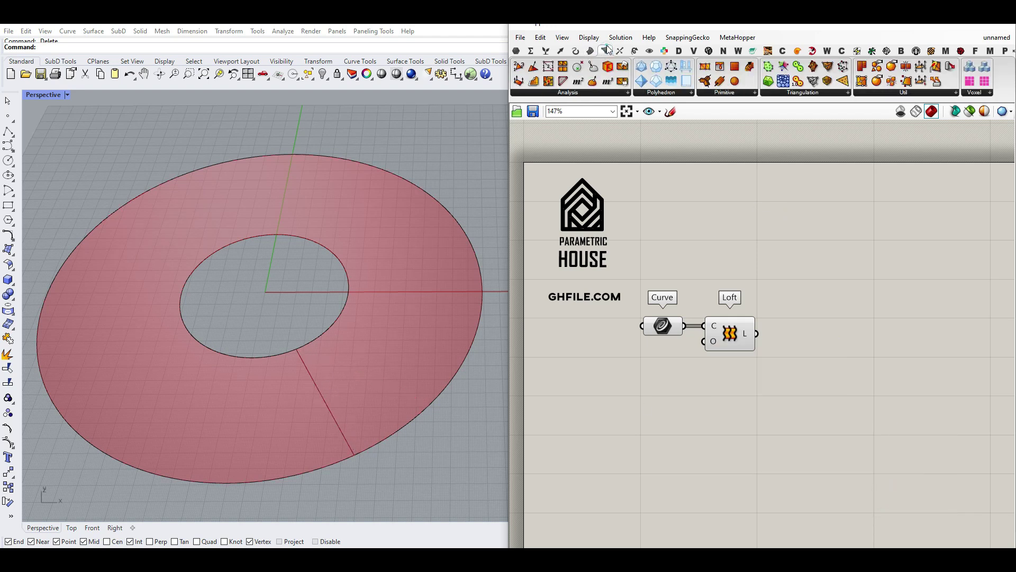
click(911, 93)
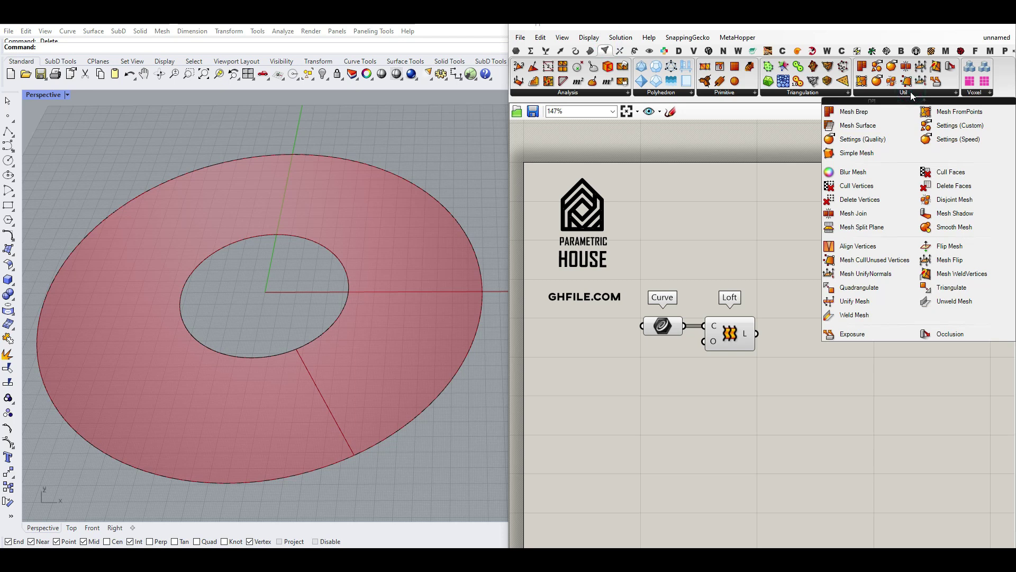
click(871, 124)
click(818, 349)
scroll(818, 349, up, 3)
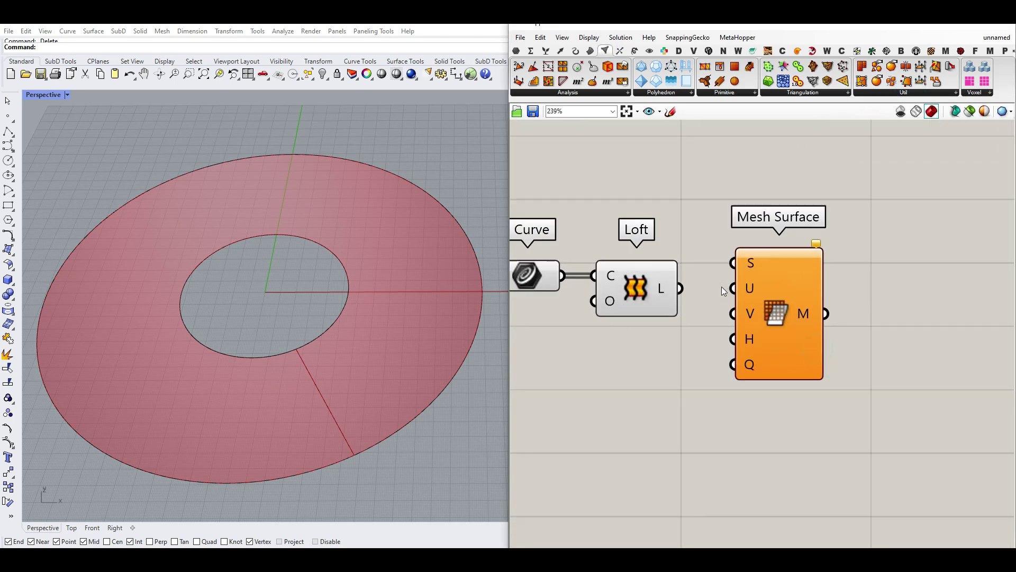
drag(679, 289, 808, 316)
right_click(630, 292)
click(653, 300)
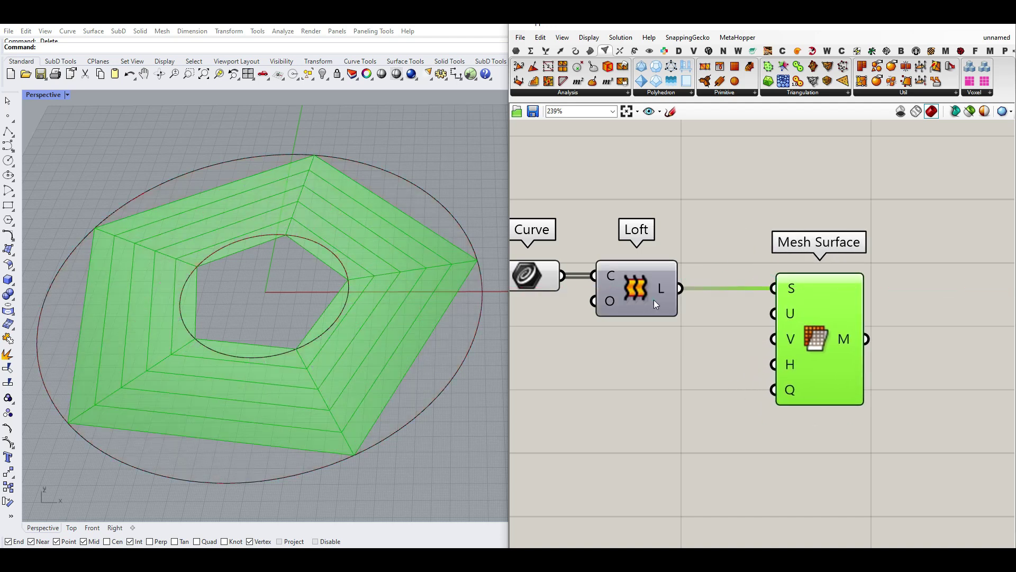
Create an integer number slider ranging from 3 to 14 and place a duplicate directly below it.
double_click(609, 345)
text(14)
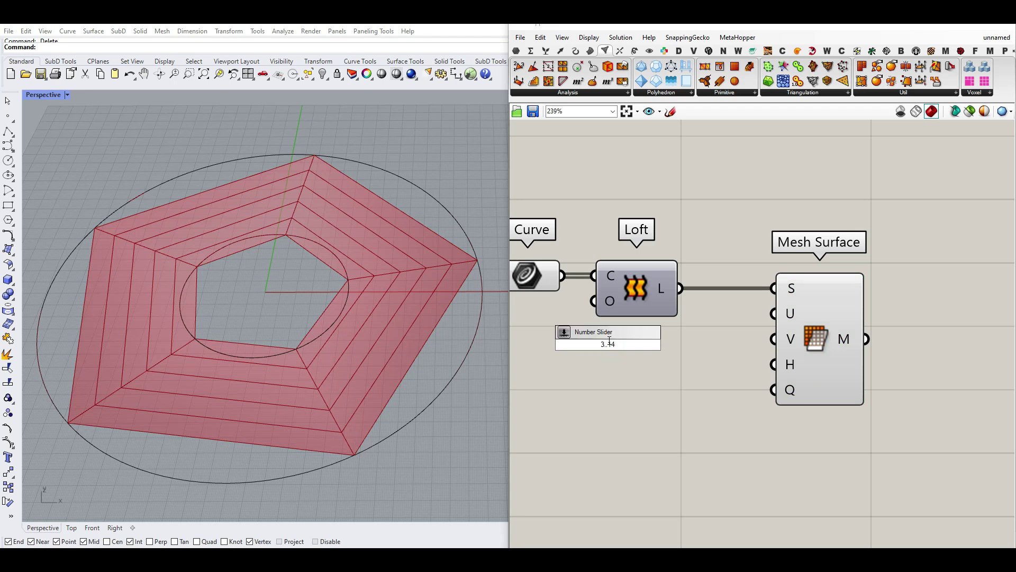
key(Return)
click(654, 336)
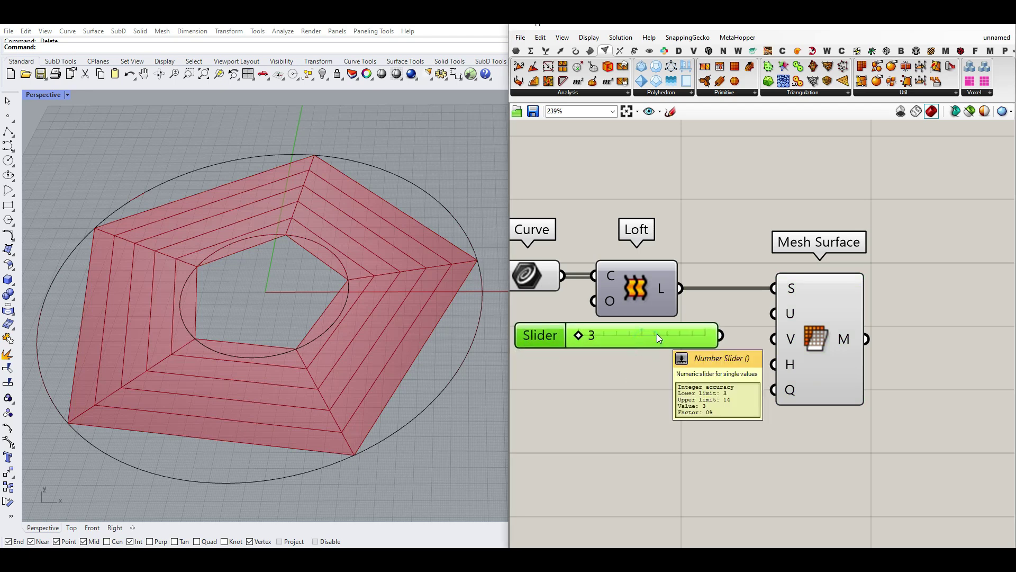
mouse_move(654, 340)
alt+mouse_down()
mouse_move(666, 341)
mouse_move(658, 357)
alt+mouse_up()
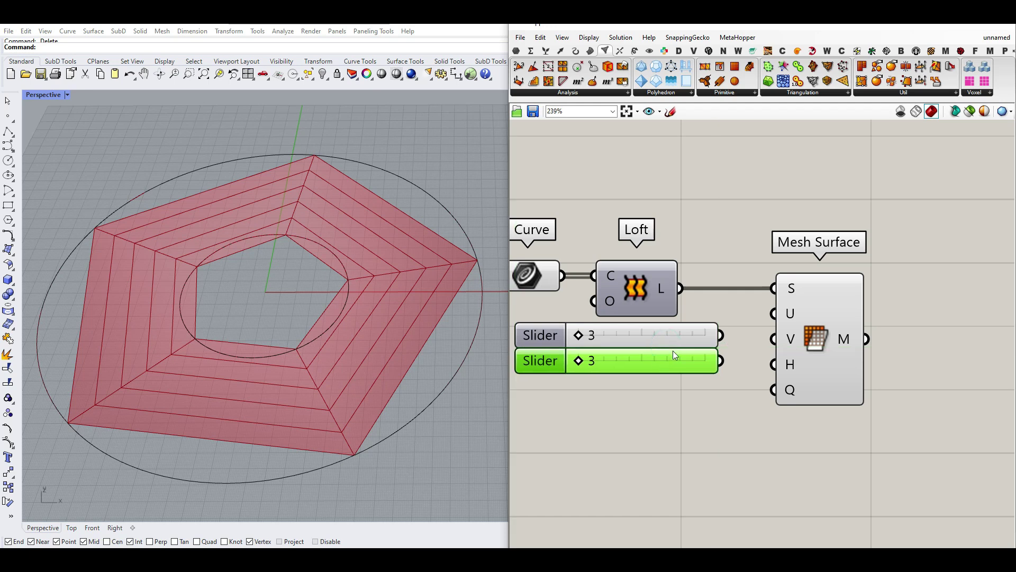
Connect the two sliders to Mesh Surface's U and V inputs, setting U Count to 5 and V Count to 14.
drag(764, 309, 773, 338)
drag(593, 336, 735, 361)
mouse_move(607, 336)
mouse_down()
mouse_move(618, 336)
mouse_move(597, 336)
mouse_move(614, 338)
mouse_up()
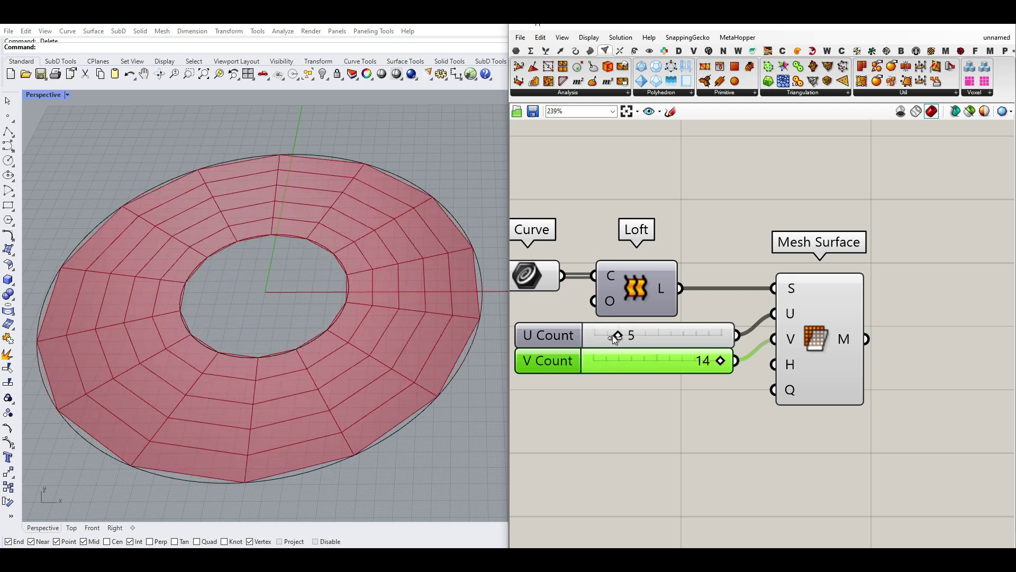
Extend the V Count slider's range and set its value to 18.
double_click(548, 359)
drag(604, 388, 656, 363)
click(560, 461)
scroll(288, 241, down, 4)
right_drag(289, 212, 312, 176)
scroll(308, 233, up, 2)
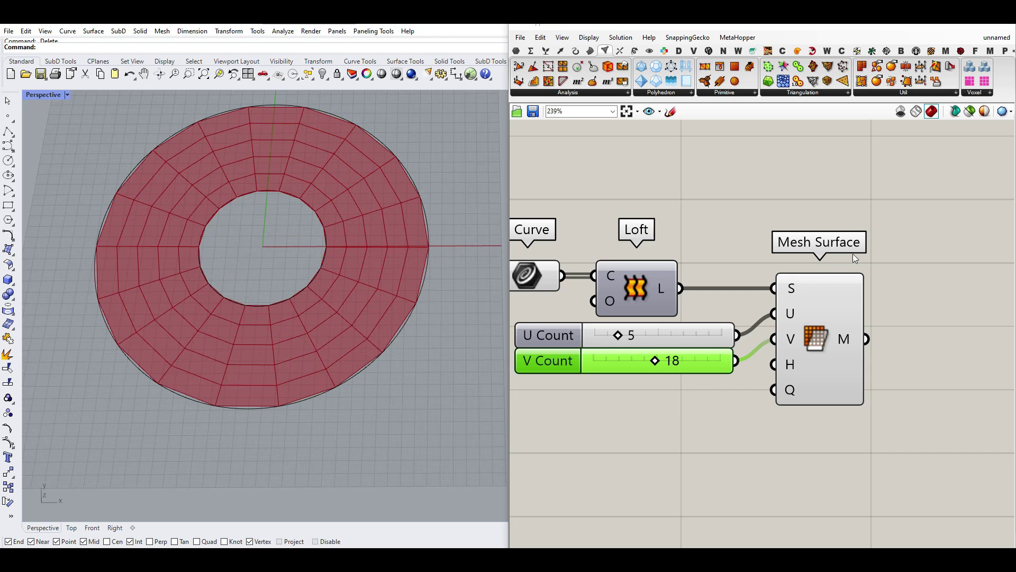
Add a CraneSolver component from the Crane plugin and place it well clear of Mesh Surface on the output side.
scroll(853, 253, down, 2)
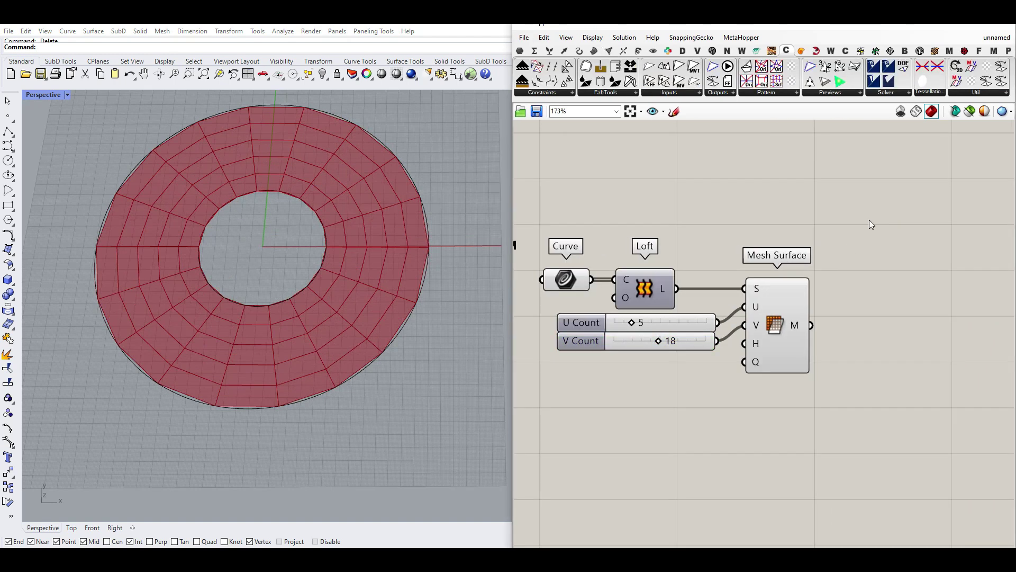
click(908, 93)
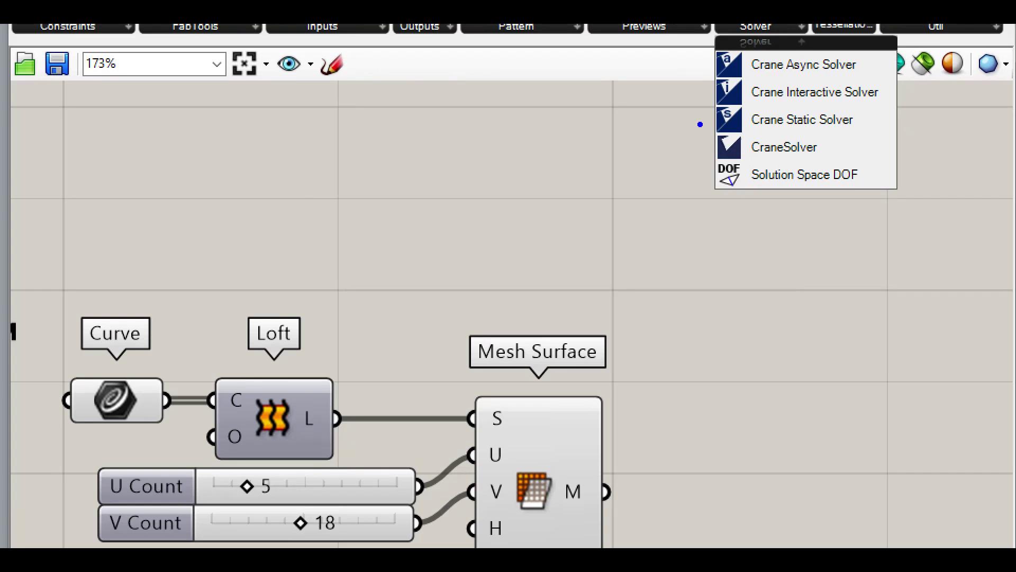
mouse_move(701, 124)
ctrl+mouse_down()
mouse_move(881, 165)
mouse_move(906, 159)
mouse_move(894, 354)
ctrl+mouse_up()
key(Escape)
click(893, 94)
right_drag(893, 354, 675, 293)
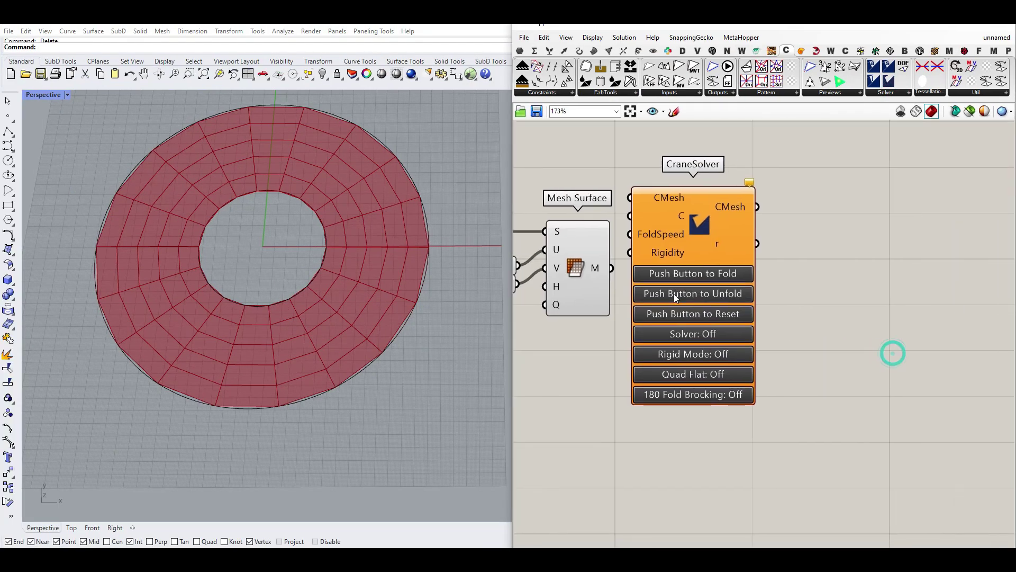
drag(707, 218, 917, 269)
click(852, 175)
right_drag(850, 174, 612, 198)
scroll(643, 309, up, 2)
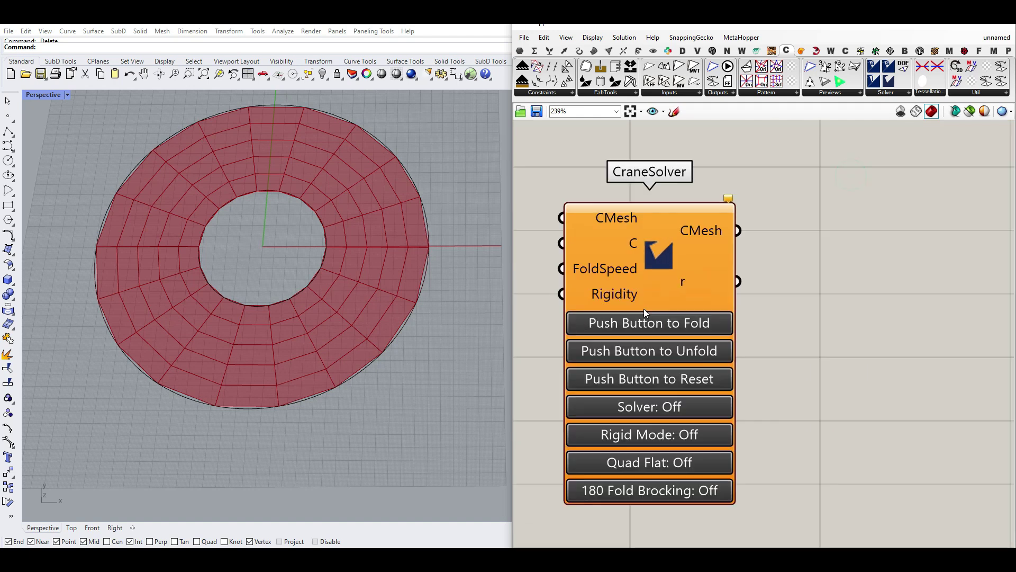
Create a number slider from 0 to 1.00, connect it to CraneSolver's FoldSpeed input, and set it to 0.23.
right_drag(623, 237, 697, 228)
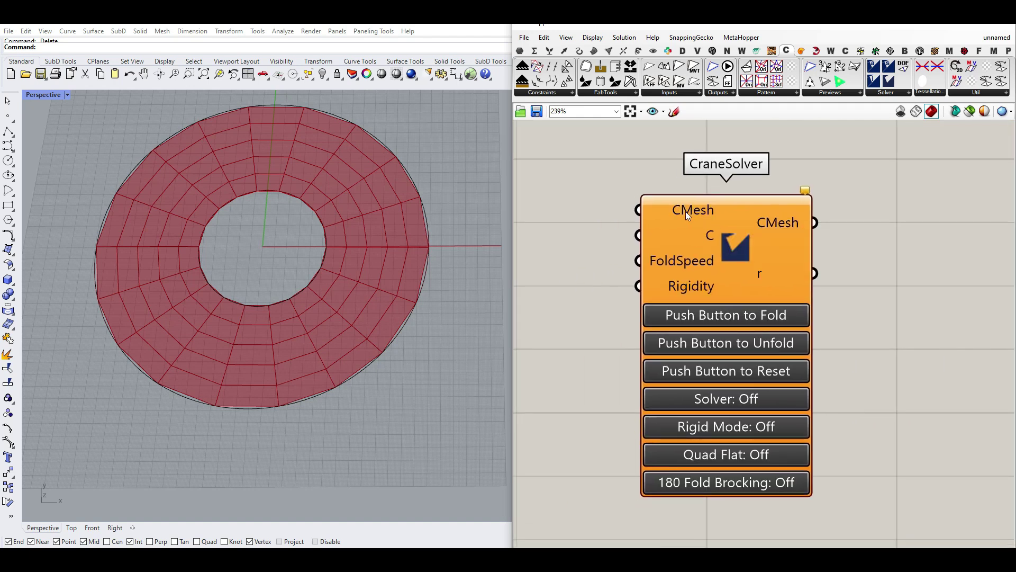
right_drag(674, 260, 731, 261)
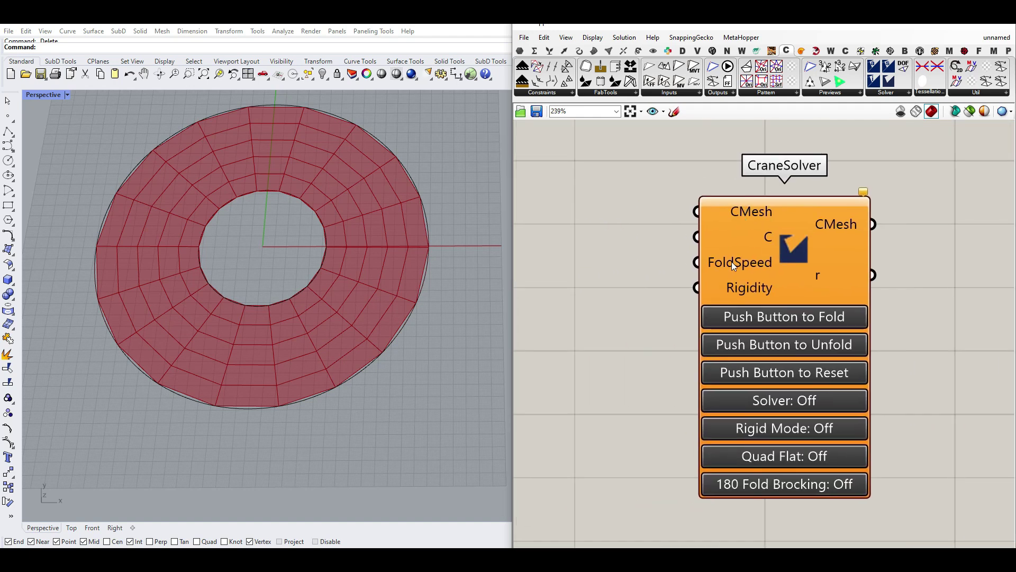
double_click(593, 267)
text(0..1.00)
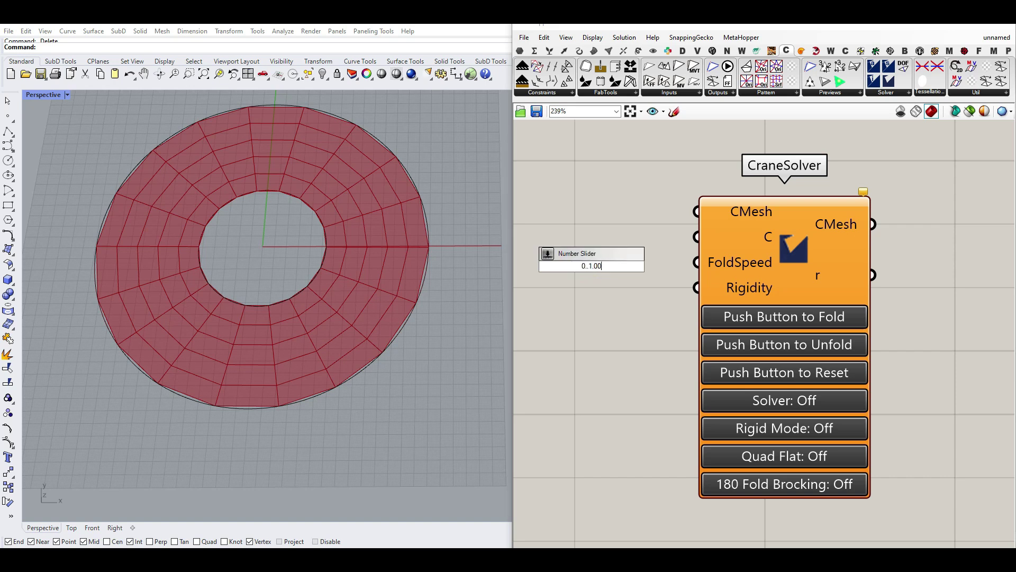
key(Return)
right_drag(609, 275, 642, 307)
drag(671, 304, 730, 293)
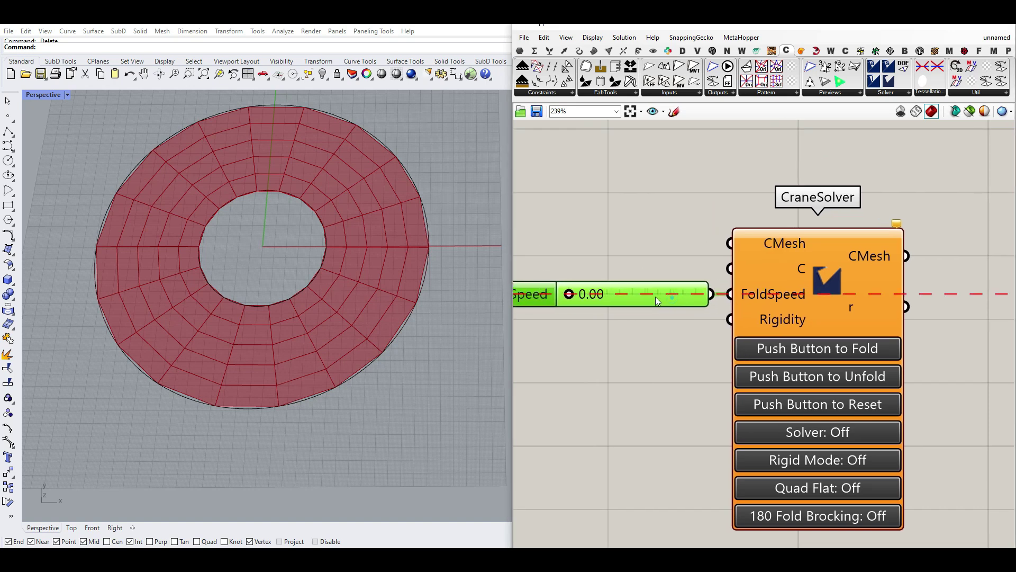
drag(570, 295, 599, 296)
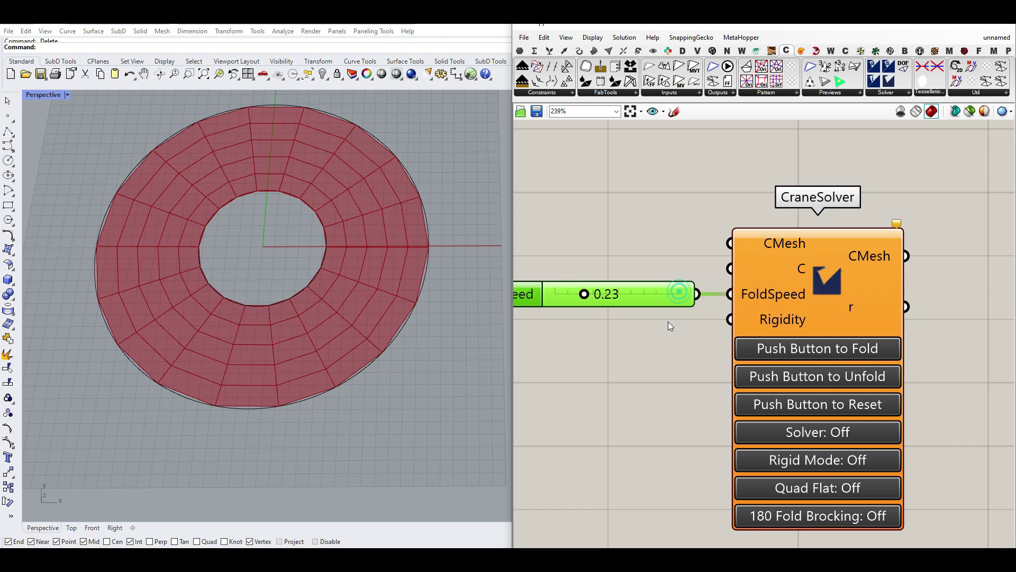
click(675, 347)
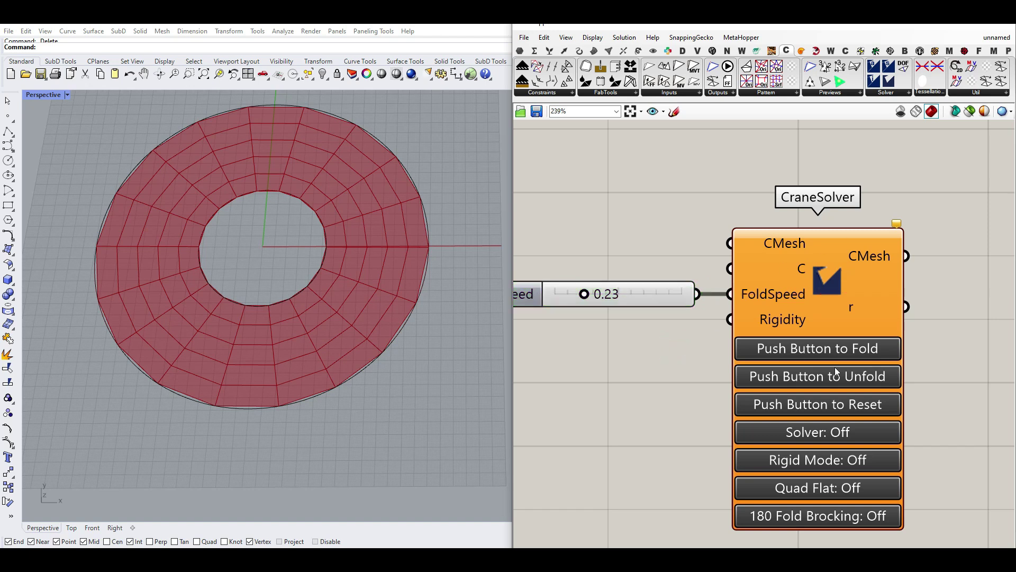
Move CraneSolver and its FoldSpeed slider together farther away from Mesh Surface.
scroll(649, 233, down, 3)
right_drag(649, 233, 694, 233)
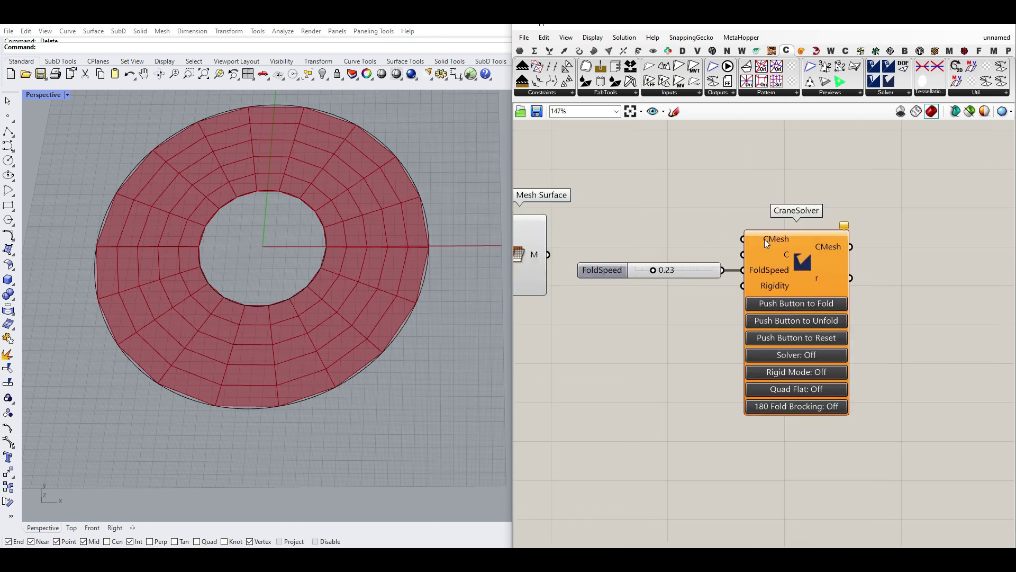
scroll(770, 237, up, 3)
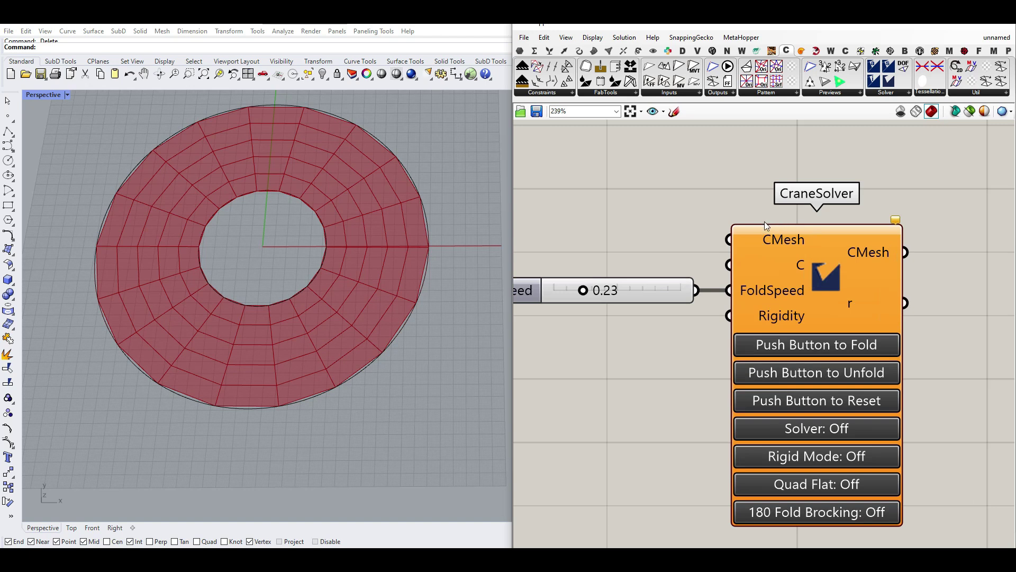
scroll(790, 253, down, 4)
drag(858, 189, 691, 323)
drag(792, 244, 872, 266)
click(740, 142)
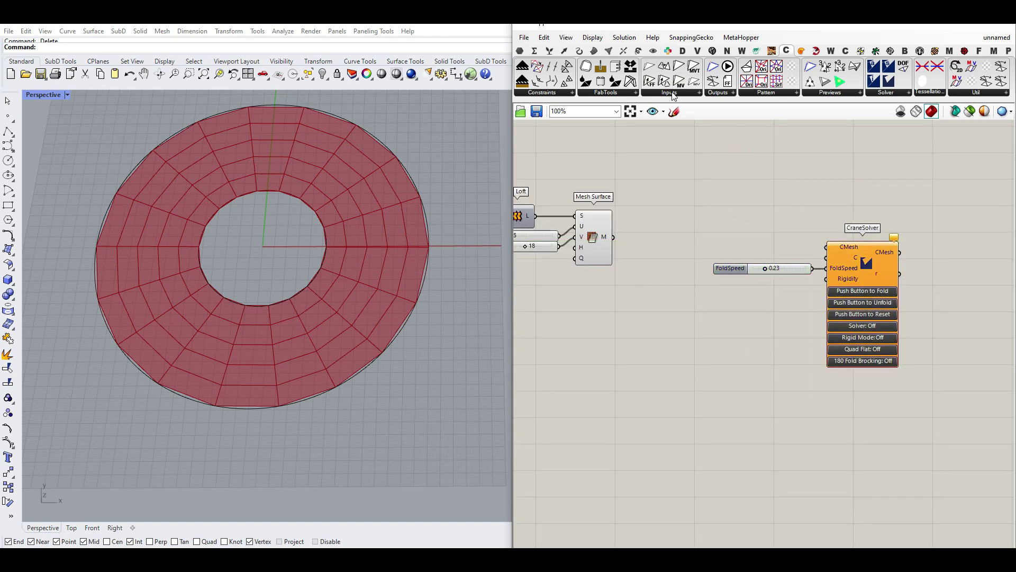
Add a CMesh_MVlines component from the Crane inputs and connect its CMesh output to CraneSolver's CMesh input.
click(673, 95)
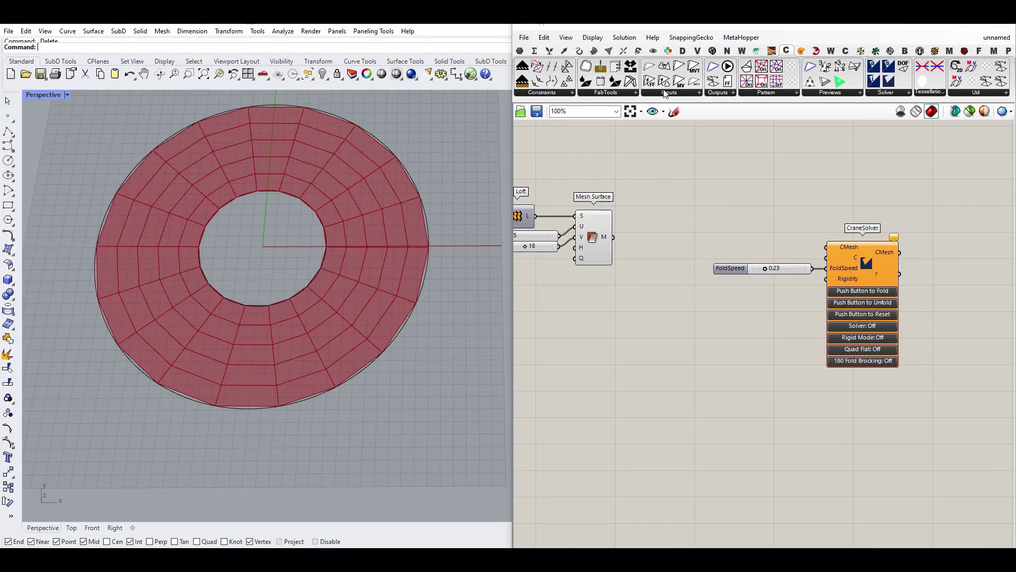
click(664, 91)
click(709, 210)
click(760, 219)
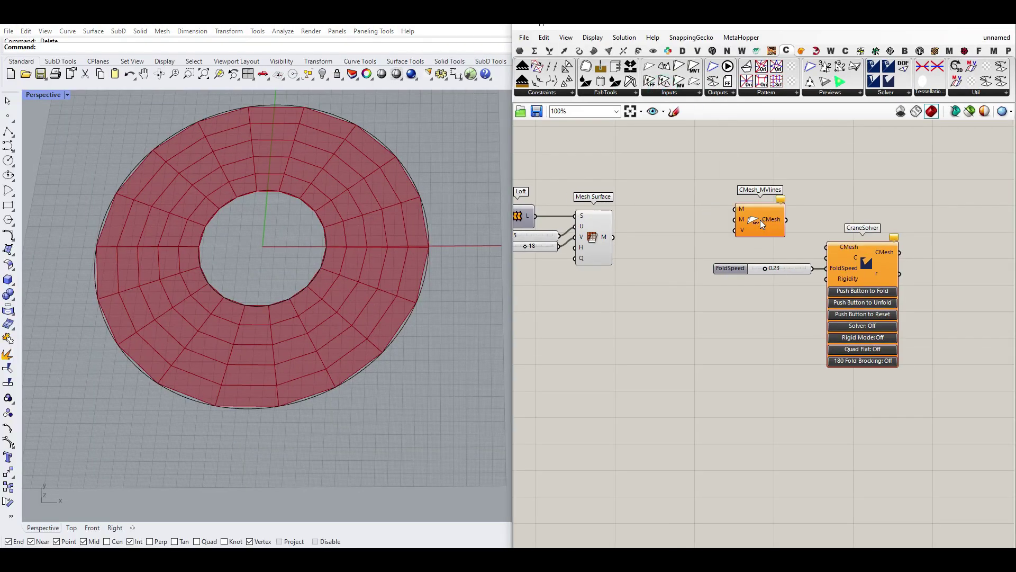
right_drag(791, 236, 668, 221)
scroll(668, 225, up, 2)
drag(660, 199, 715, 237)
Shift CMesh_MVlines, the FoldSpeed slider and CraneSolver together to leave more space after Mesh Surface.
drag(822, 170, 582, 302)
drag(652, 202, 714, 237)
click(550, 225)
scroll(677, 205, up, 3)
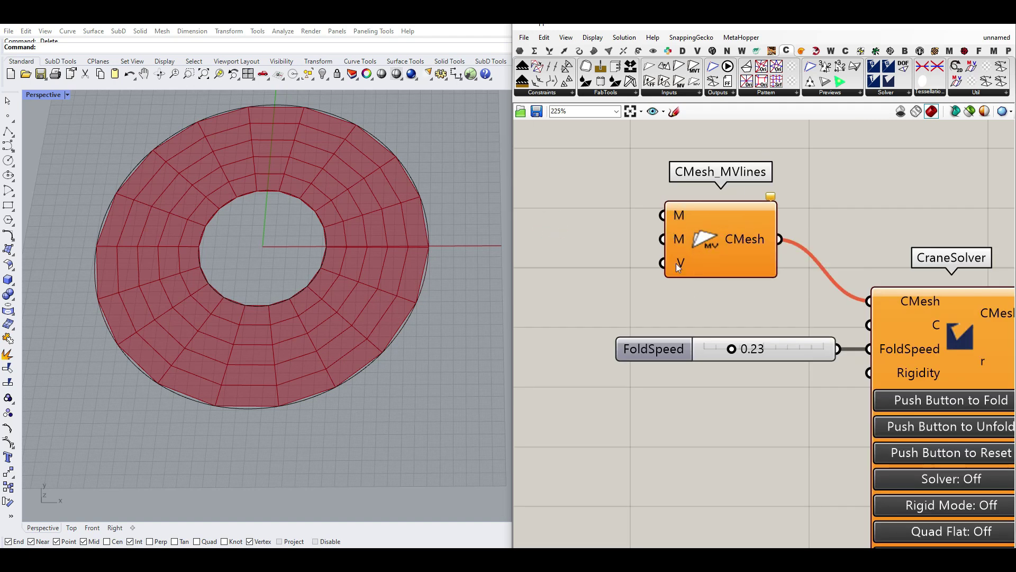
scroll(763, 254, down, 3)
scroll(752, 248, down, 1)
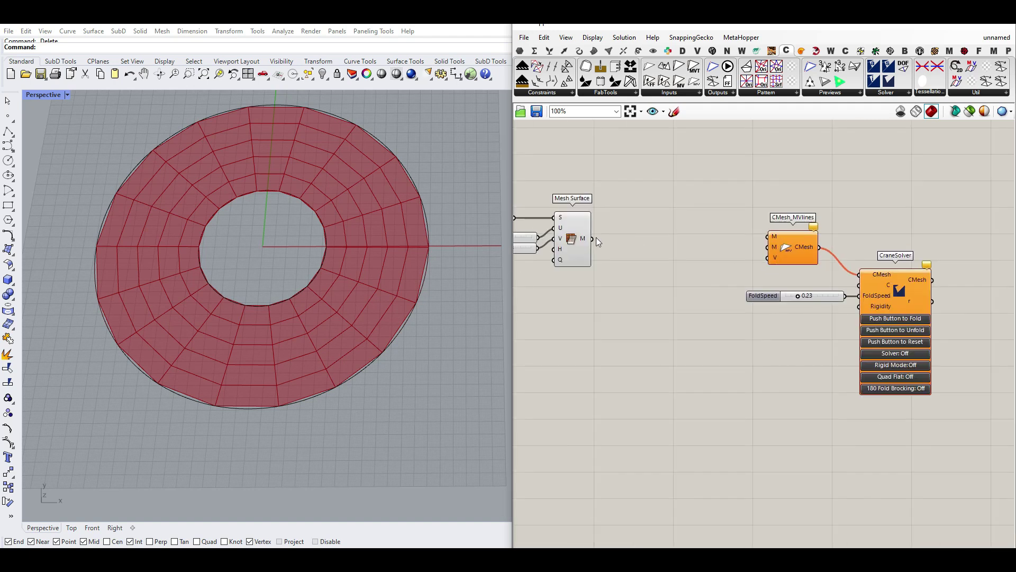
Add a Panel fed by Mesh Surface's M output and shrink it to check the mesh's vertex and face counts.
scroll(597, 241, up, 2)
drag(591, 240, 789, 235)
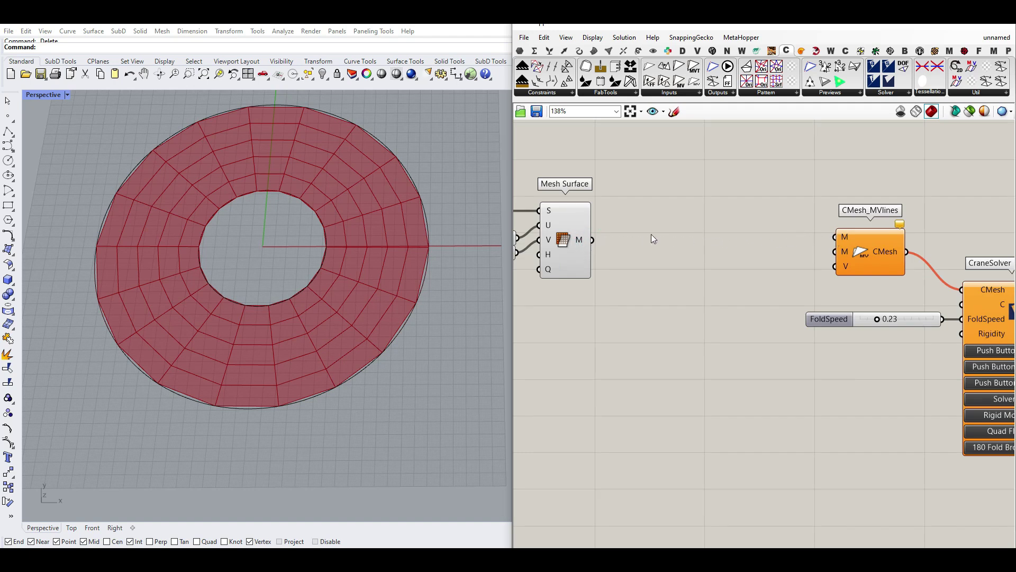
scroll(625, 239, up, 2)
right_drag(621, 243, 644, 247)
click(520, 50)
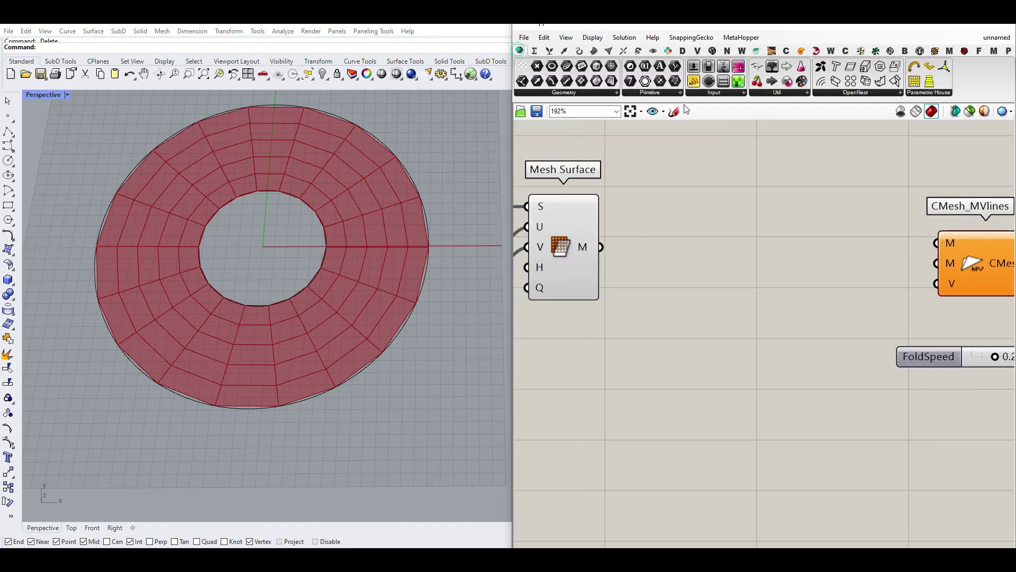
drag(694, 81, 691, 206)
drag(599, 247, 701, 220)
click(702, 213)
scroll(704, 215, up, 2)
drag(743, 254, 671, 206)
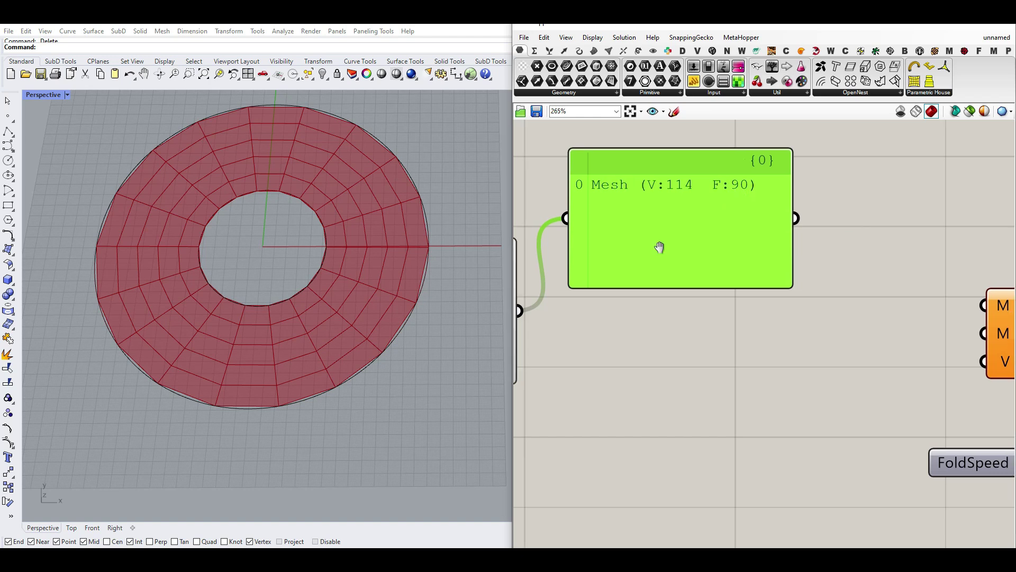
right_drag(658, 245, 720, 250)
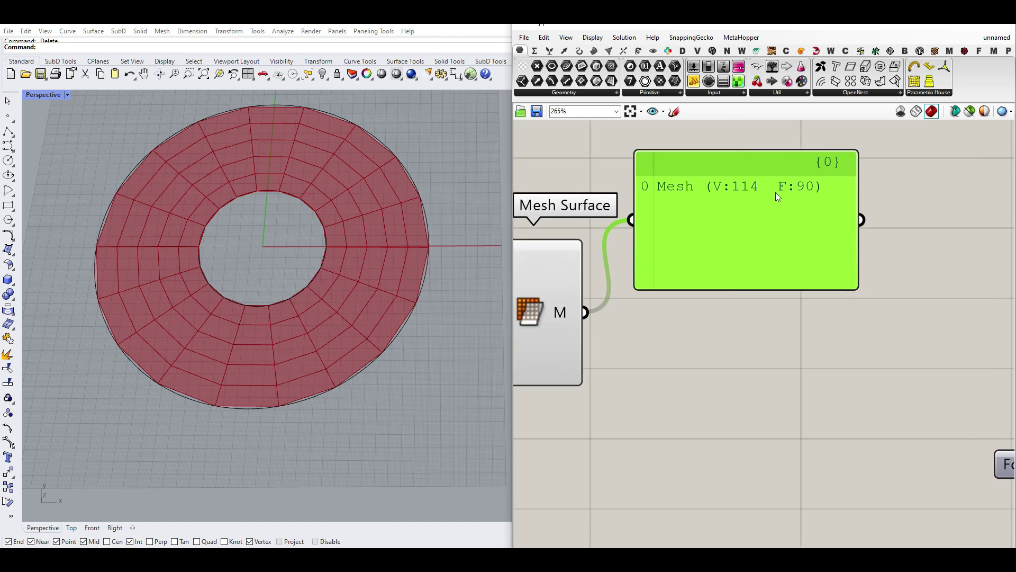
Add a Weld Mesh component and connect Mesh Surface's M output to its M input.
click(608, 50)
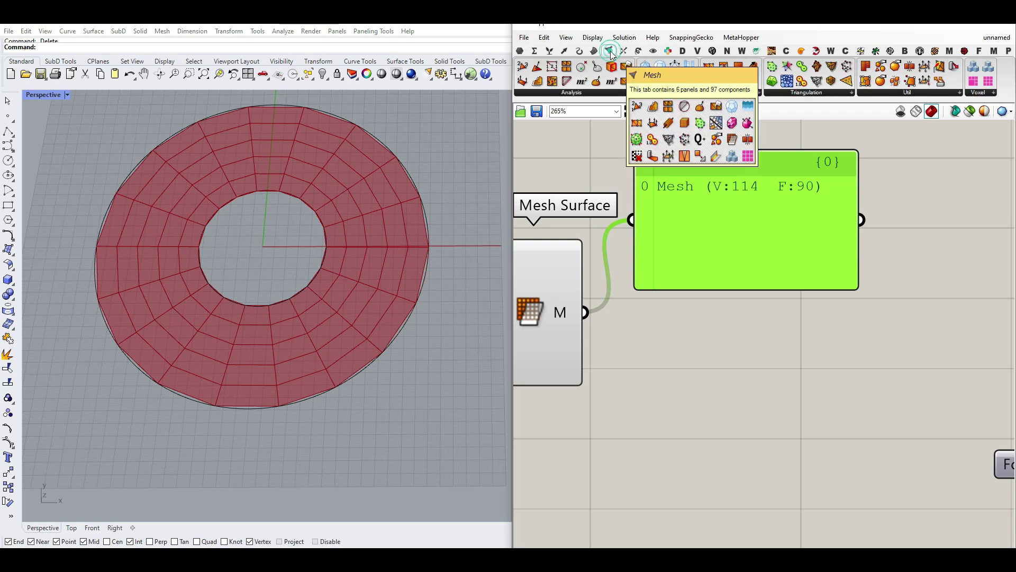
click(920, 93)
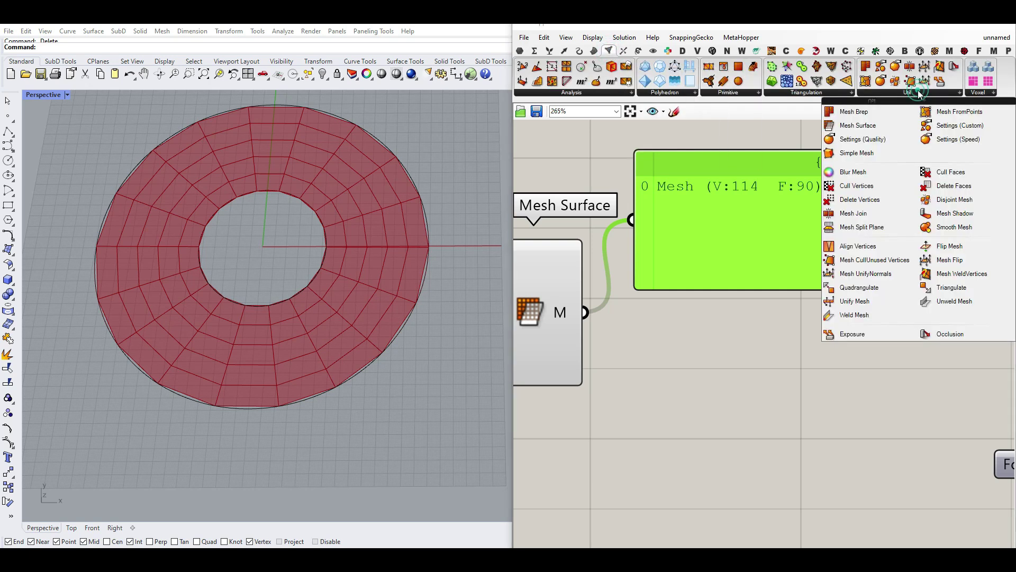
click(879, 314)
click(653, 355)
drag(584, 312, 598, 329)
scroll(598, 328, down, 5)
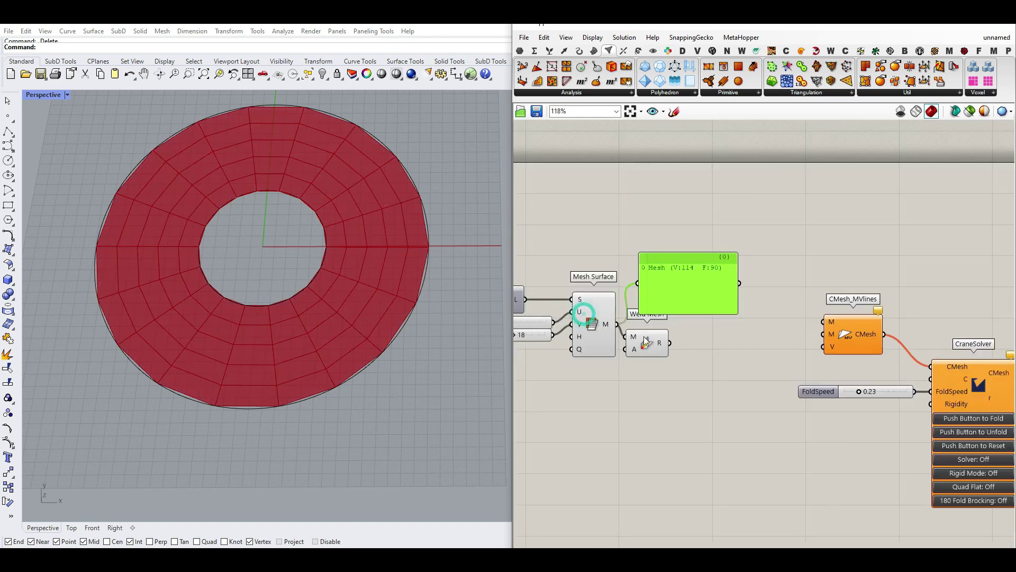
Move Weld Mesh and the panel above Mesh Surface, and add Weld Mesh's R output as a second panel source.
drag(615, 381, 614, 278)
drag(651, 324, 684, 218)
scroll(650, 224, up, 2)
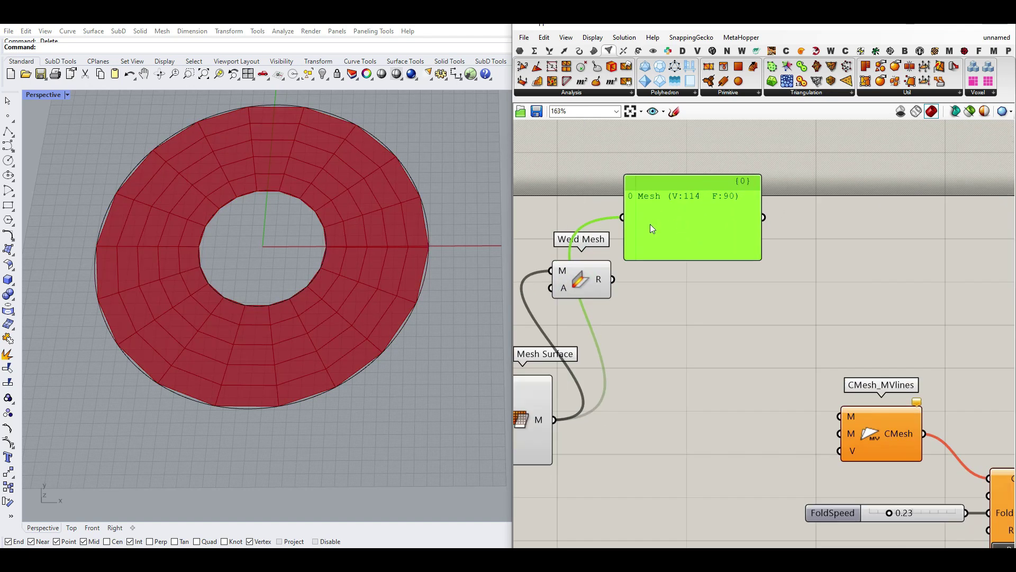
shift+drag(607, 222, 622, 217)
scroll(698, 206, up, 3)
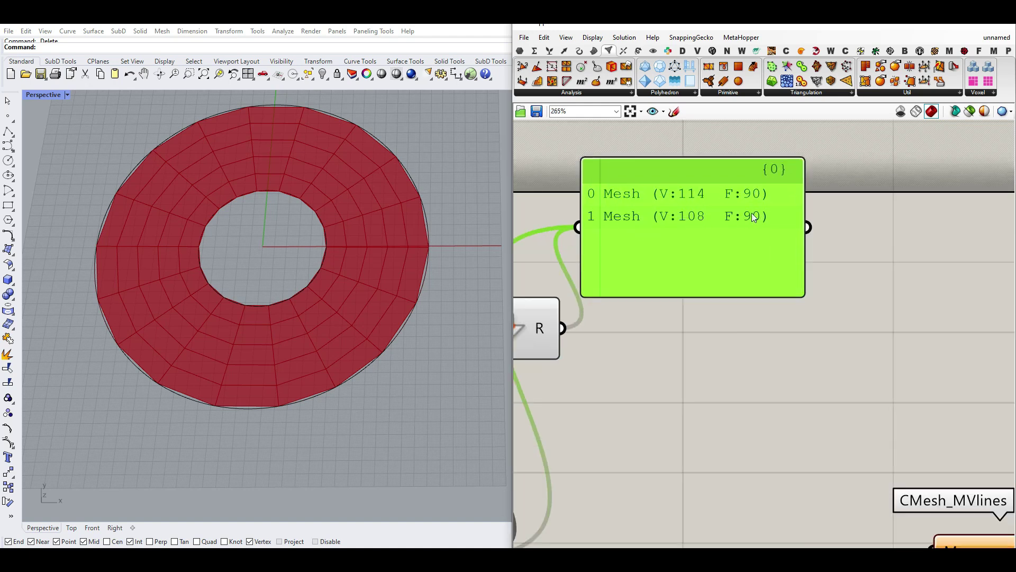
right_drag(641, 269, 767, 272)
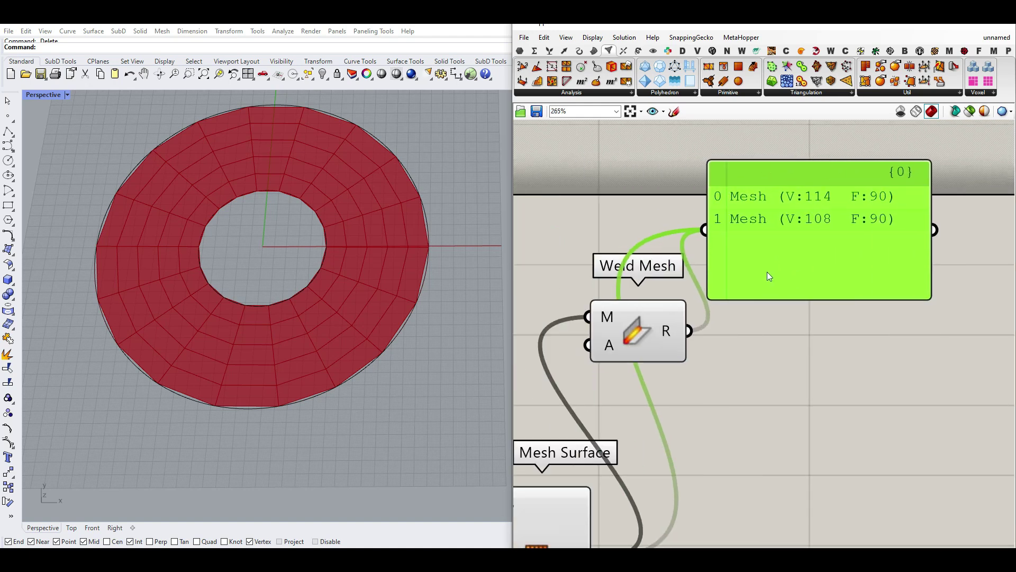
Add a Mesh WeldVertices component fed by Mesh Surface's M output and add its M output to the panel.
click(897, 94)
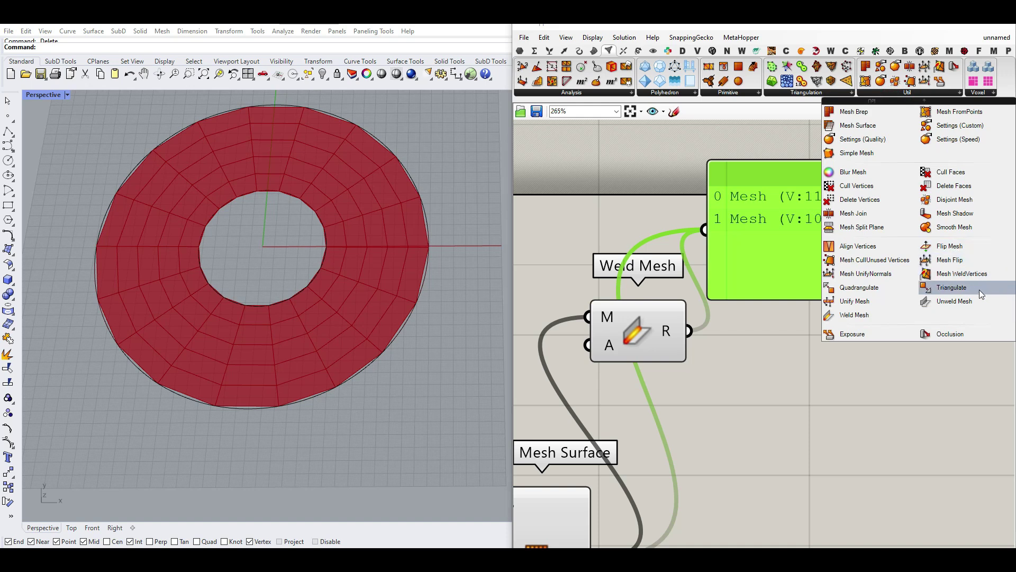
click(970, 273)
click(706, 410)
drag(604, 520, 659, 355)
drag(772, 383, 818, 239)
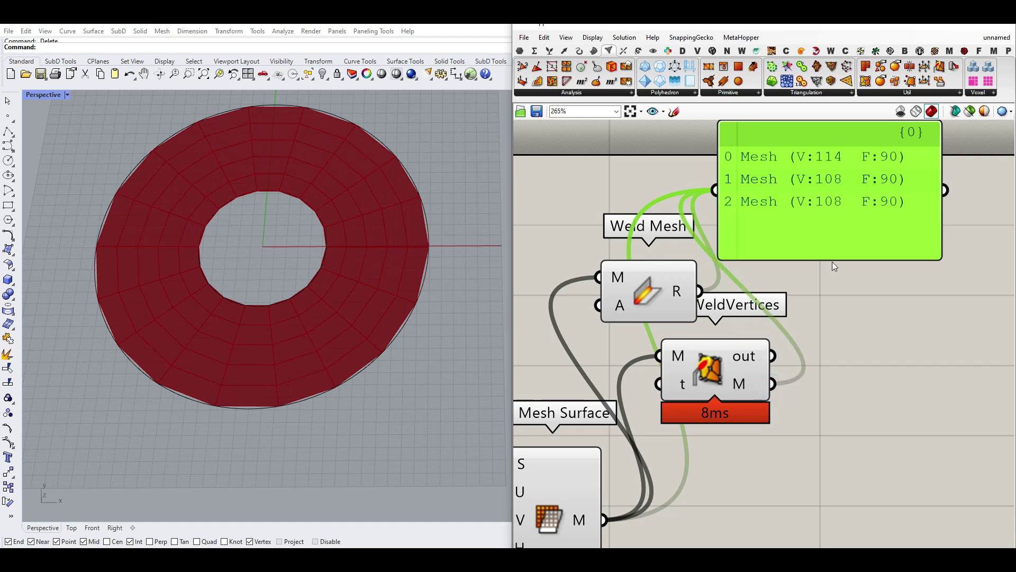
Search for "comb" and place a Combine&Clean component beside Mesh WeldVertices.
scroll(712, 316, down, 4)
double_click(711, 315)
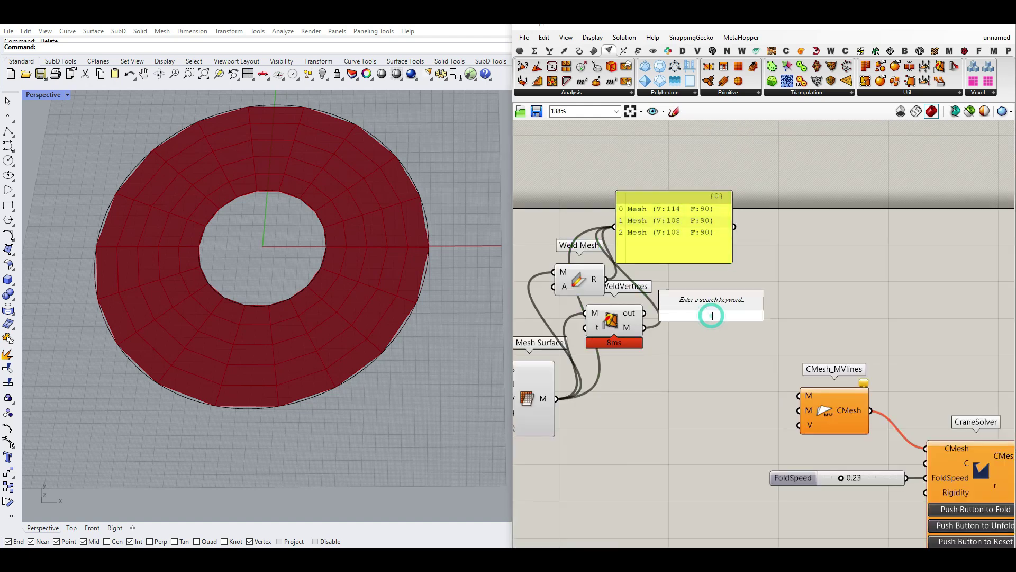
text(comb)
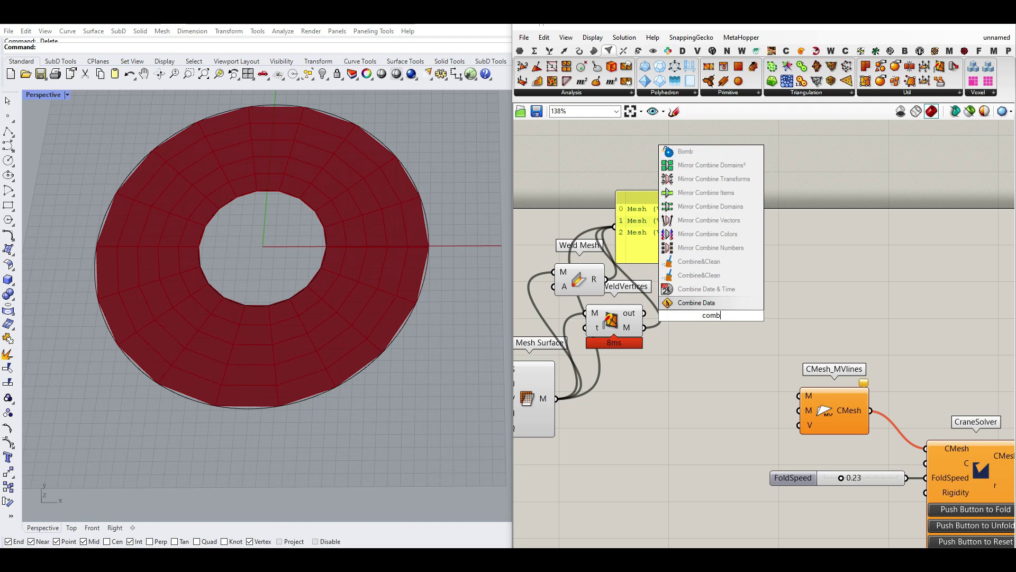
click(719, 279)
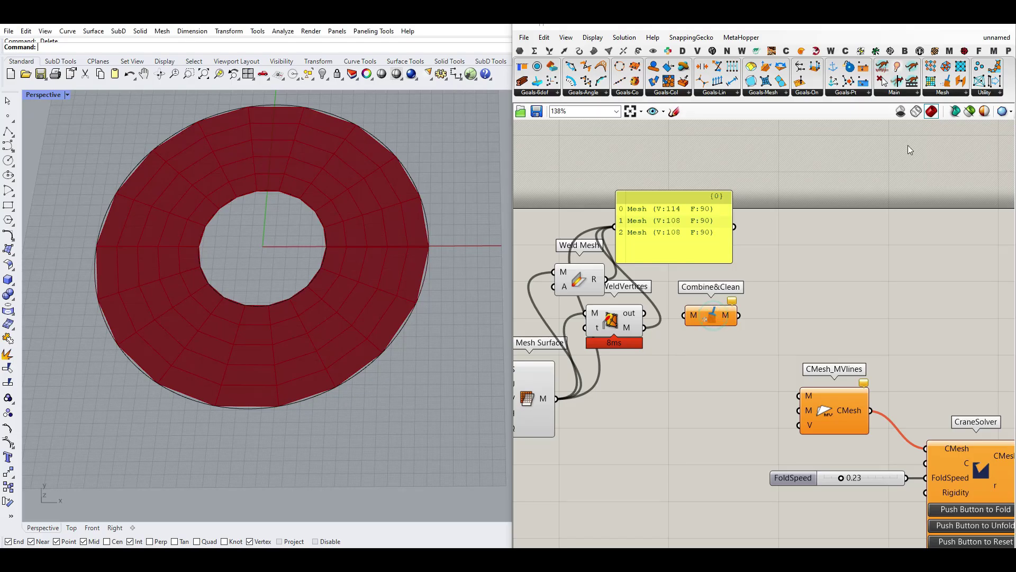
Replace the first Combine&Clean with a new copy below it, and wire Mesh Surface's M output through it into the panel.
click(950, 95)
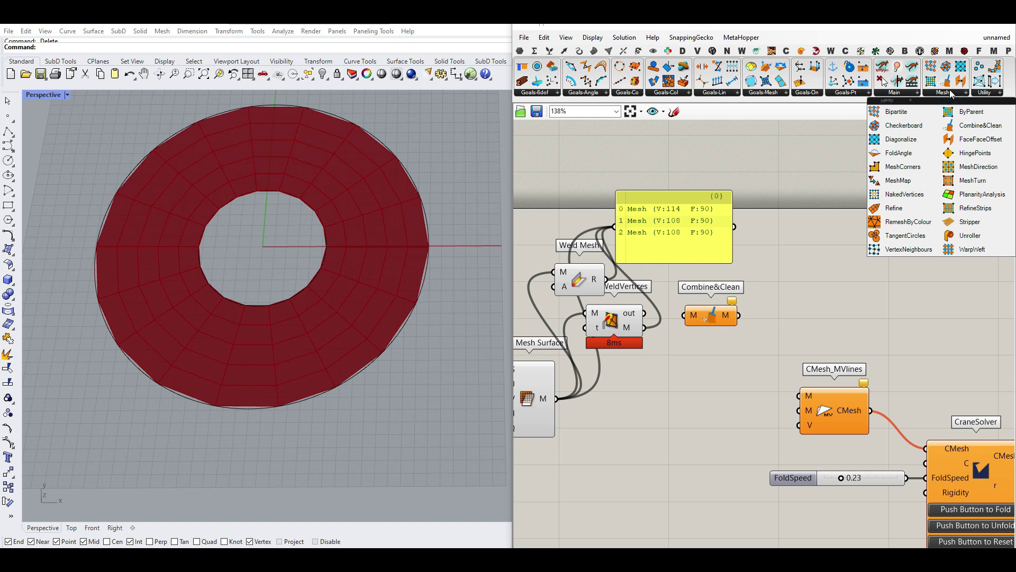
drag(968, 125, 691, 355)
click(710, 316)
key(Delete)
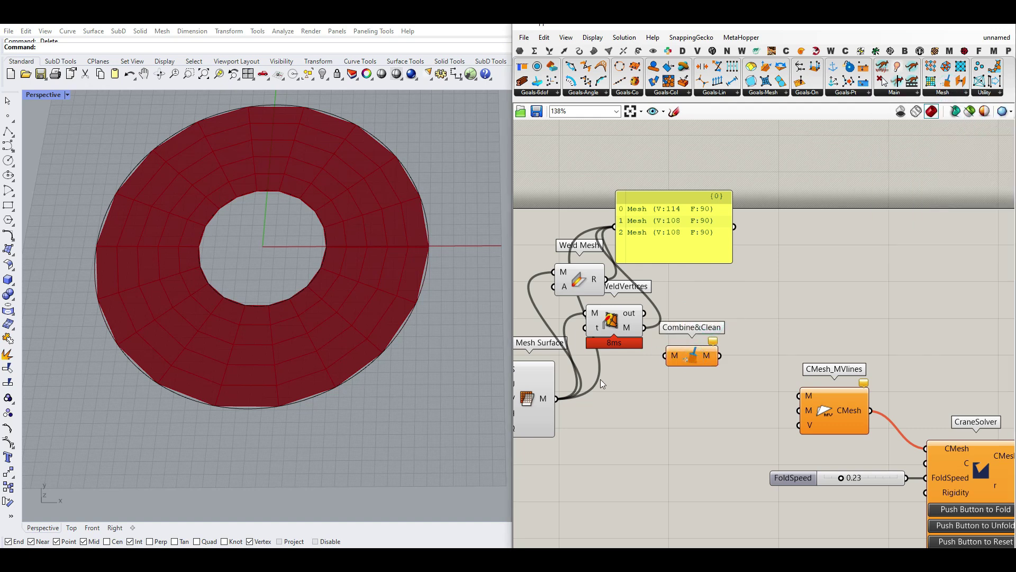
drag(556, 398, 614, 242)
scroll(687, 248, up, 3)
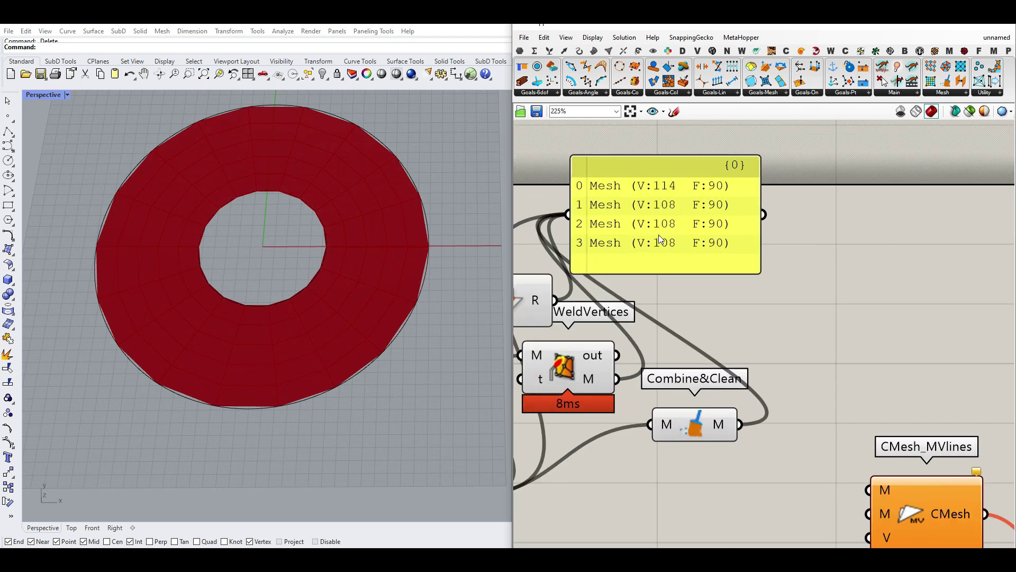
drag(565, 197, 783, 195)
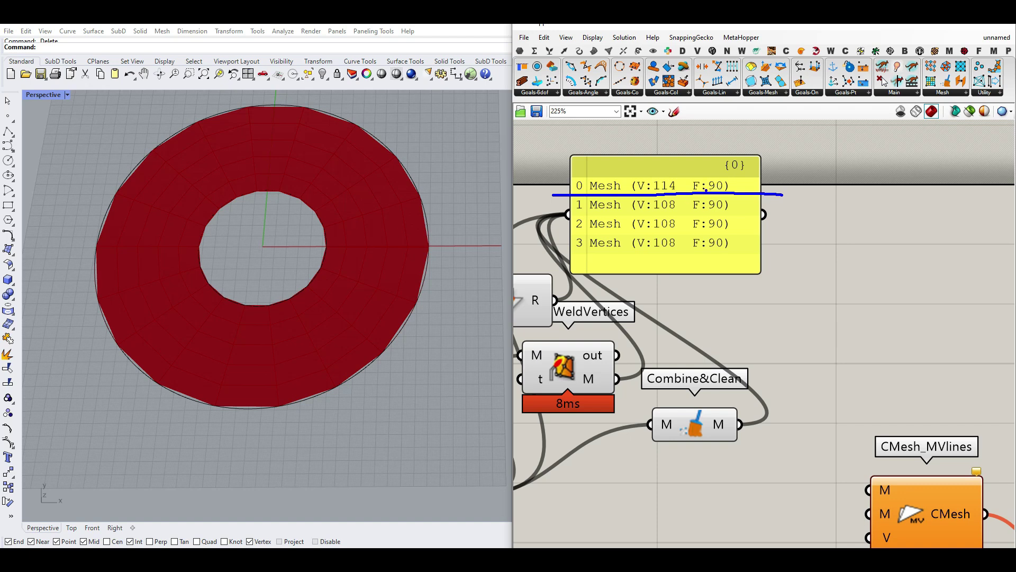
mouse_move(681, 186)
mouse_down()
mouse_move(684, 211)
mouse_move(693, 205)
mouse_up()
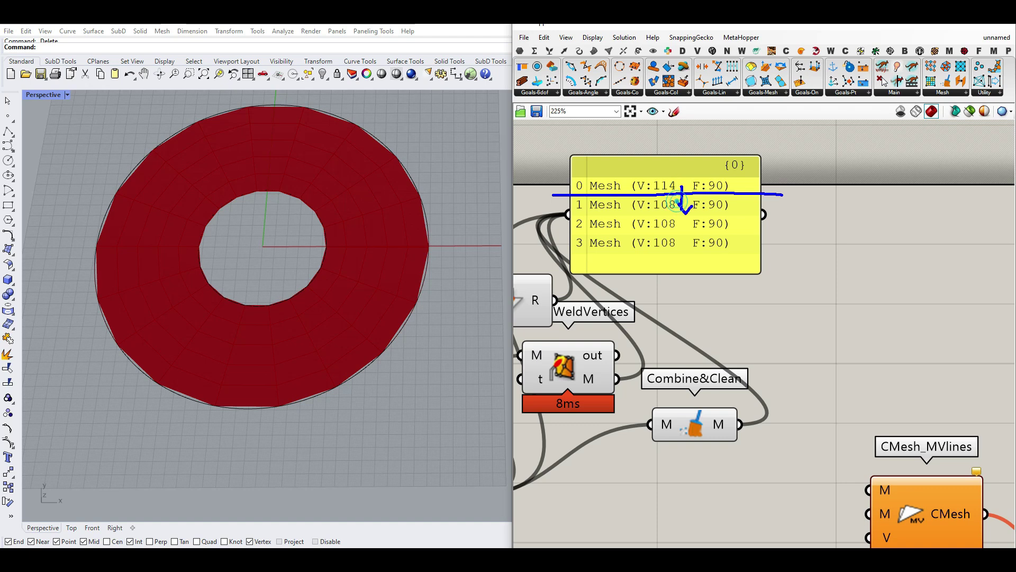
key(Escape)
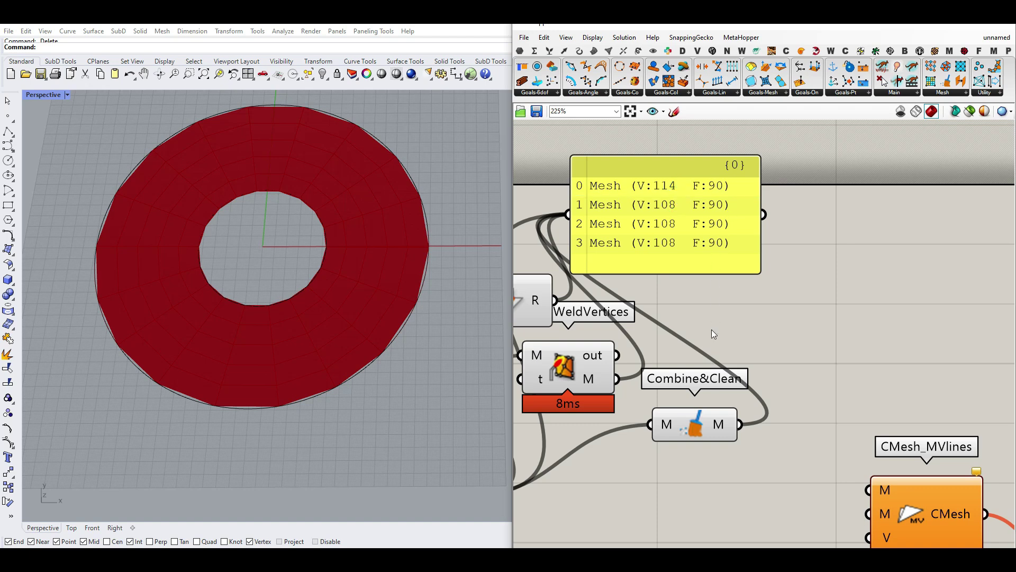
Delete the mesh-count panel and line up Weld Mesh, Mesh WeldVertices and Combine&Clean beside Mesh Surface for comparison.
scroll(715, 360, down, 3)
click(701, 287)
key(Delete)
drag(599, 334, 643, 300)
drag(620, 364, 660, 326)
drag(706, 395, 666, 416)
drag(662, 327, 658, 360)
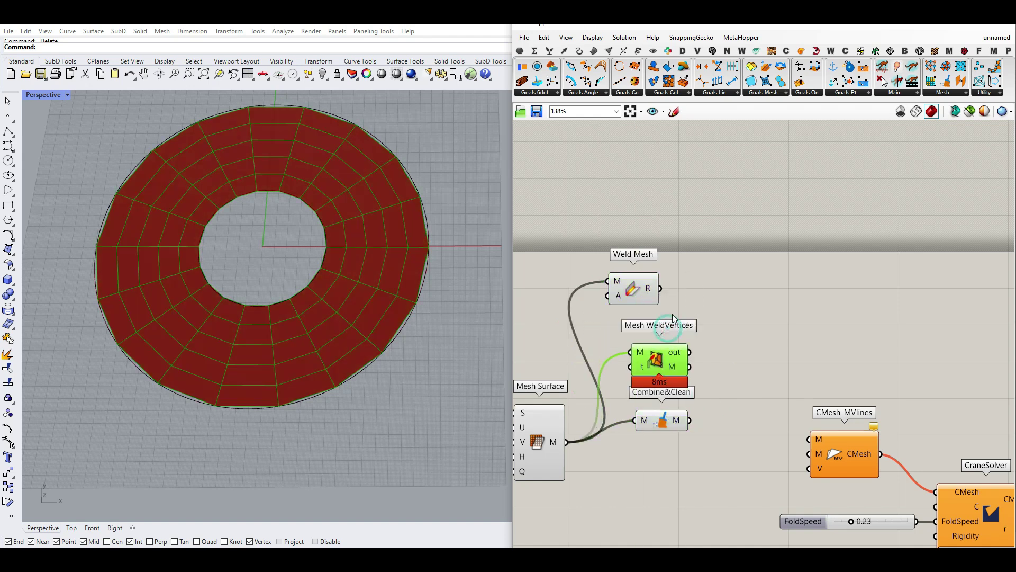
Delete Mesh WeldVertices and Combine&Clean, and move Weld Mesh down level with Mesh Surface.
scroll(679, 355, up, 1)
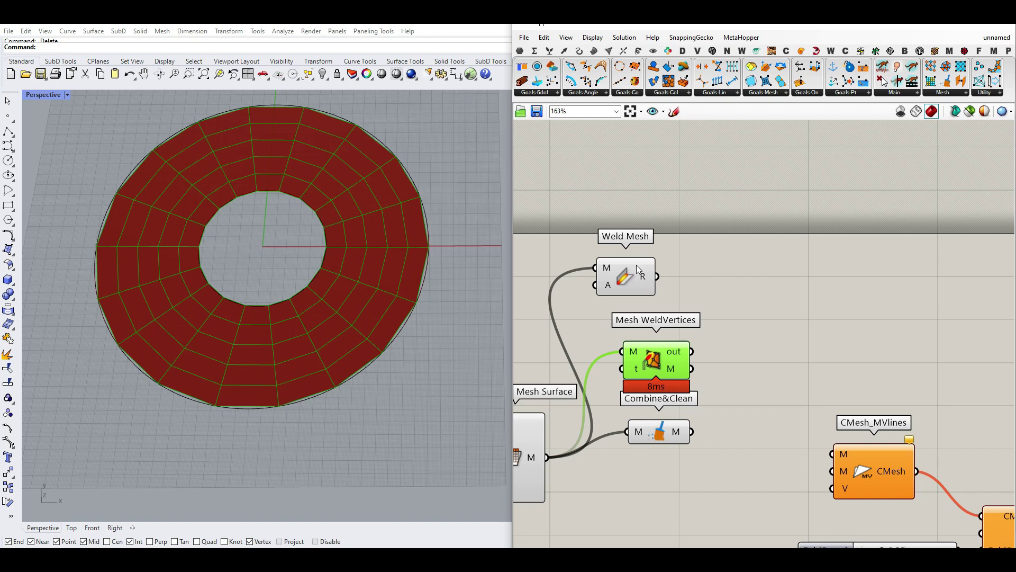
key(Delete)
click(664, 426)
key(Delete)
drag(626, 280, 613, 465)
Connect Weld Mesh's R output to CMesh_MVlines' first M input, and shift CMesh_MVlines, FoldSpeed and CraneSolver together.
right_drag(649, 434, 614, 329)
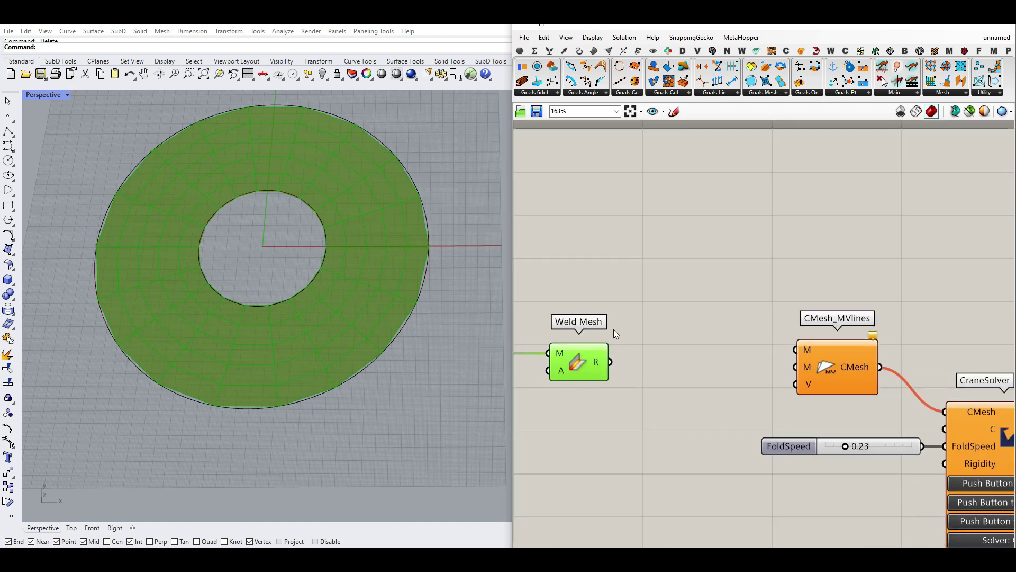
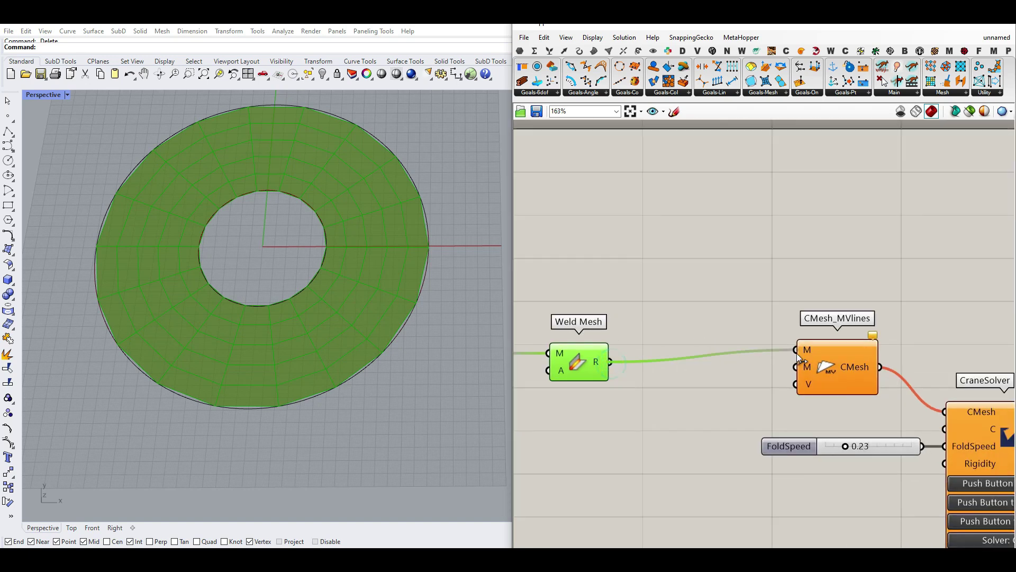
scroll(748, 310, down, 2)
drag(915, 311, 752, 441)
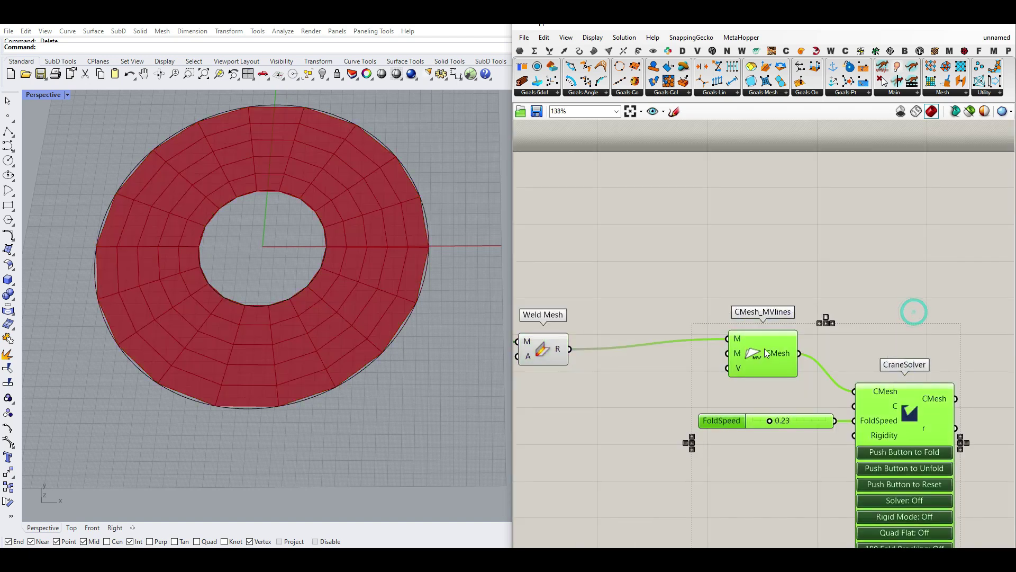
drag(766, 354, 789, 364)
click(782, 290)
scroll(798, 332, up, 2)
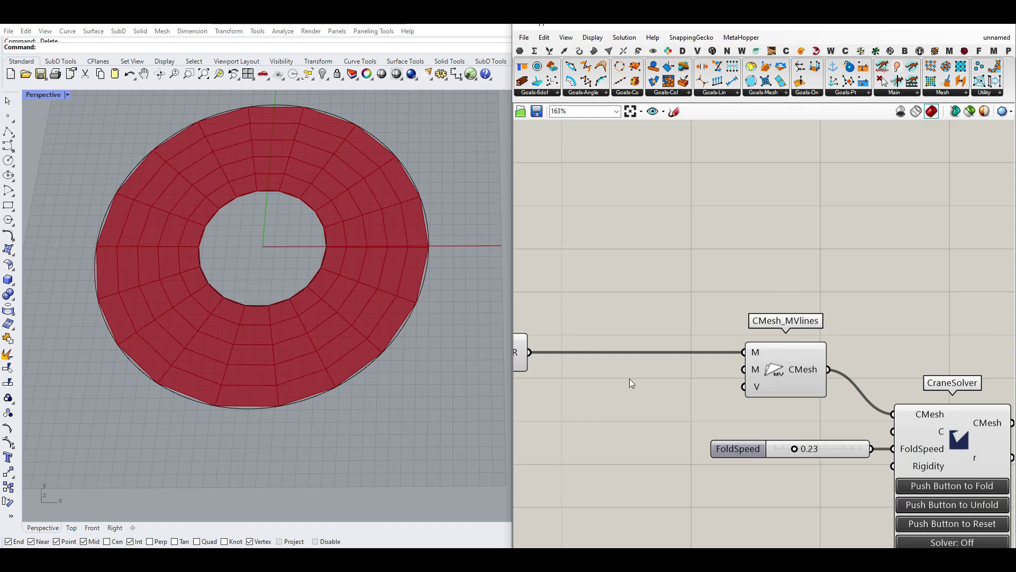
Turn off the preview of the Mesh Surface component.
right_drag(629, 379, 682, 313)
right_drag(547, 291, 638, 321)
right_click(555, 290)
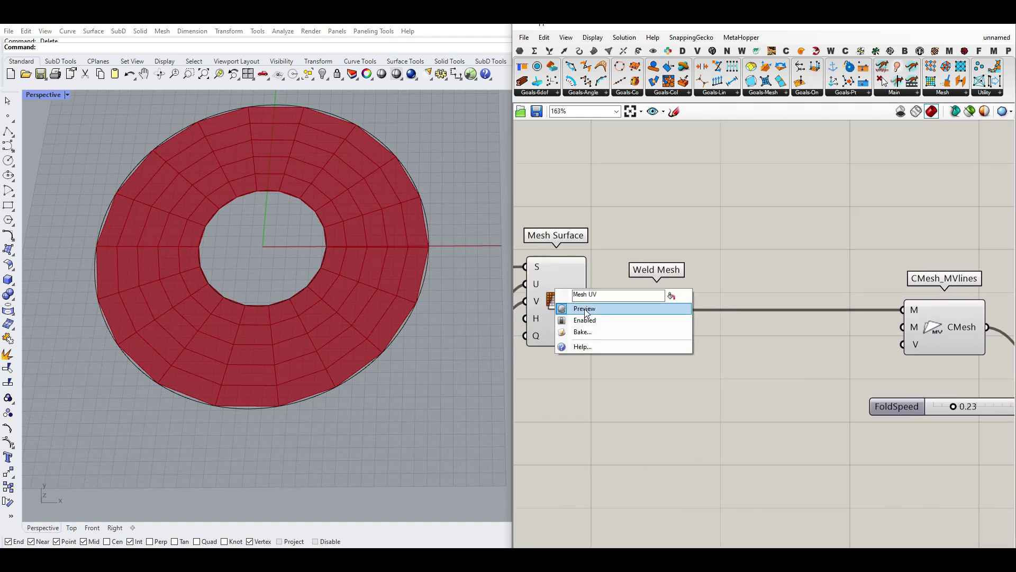
click(585, 311)
right_drag(781, 319, 644, 295)
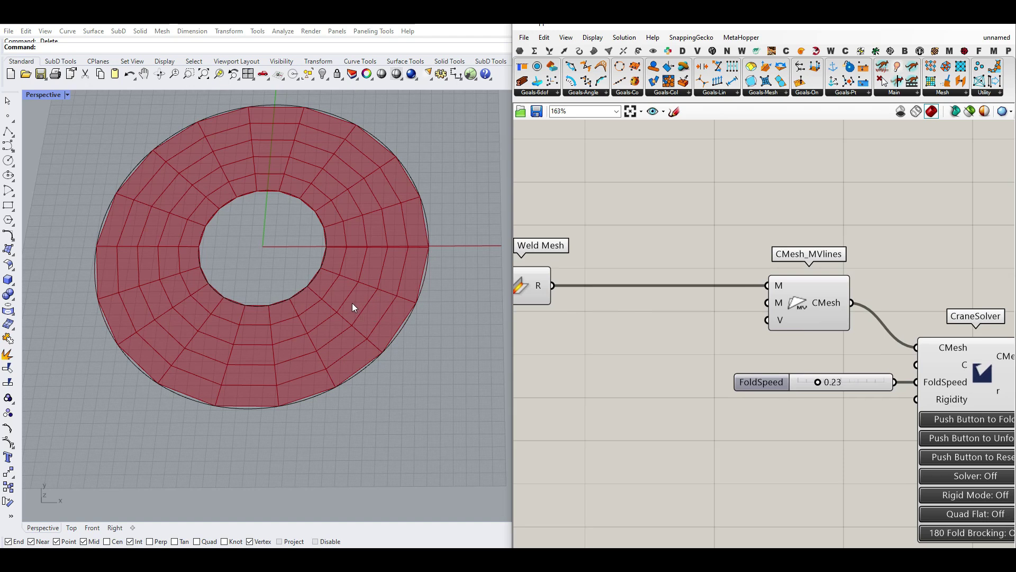
right_drag(333, 342, 338, 283)
scroll(342, 302, down, 7)
scroll(341, 305, up, 9)
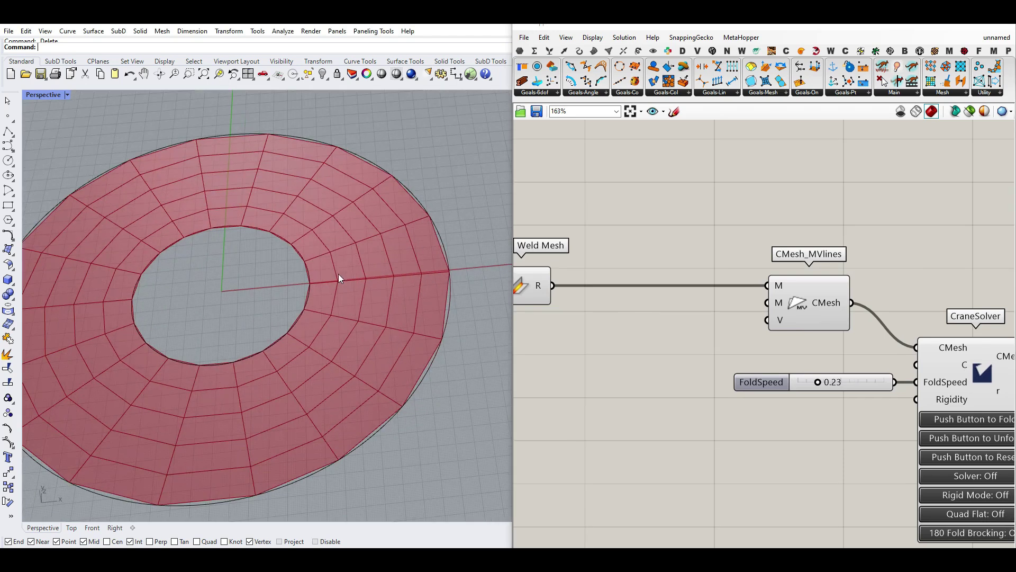
scroll(339, 274, up, 4)
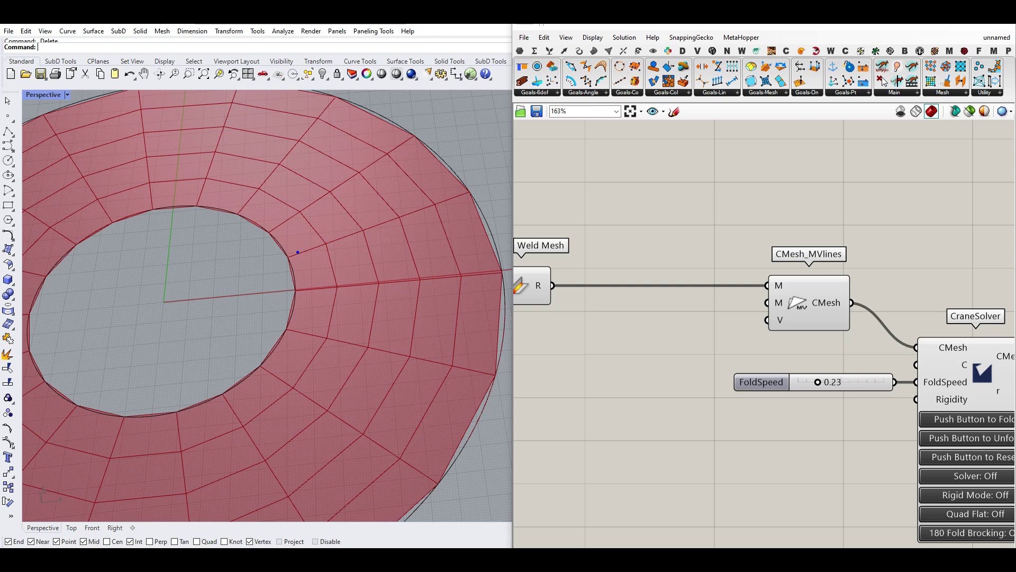
drag(303, 250, 374, 228)
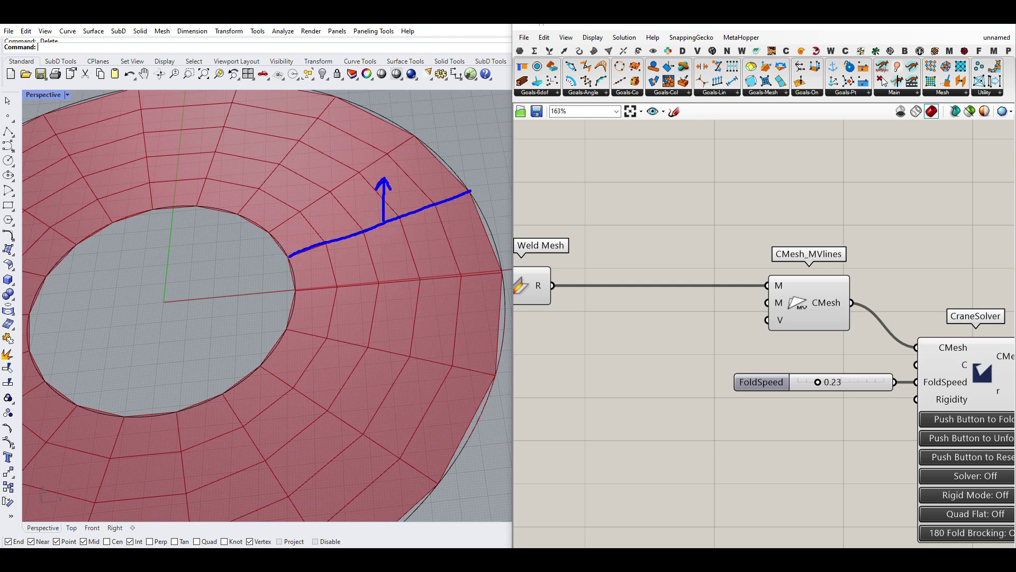
drag(371, 184, 398, 208)
mouse_move(348, 173)
mouse_down()
mouse_move(288, 211)
mouse_move(310, 170)
mouse_up()
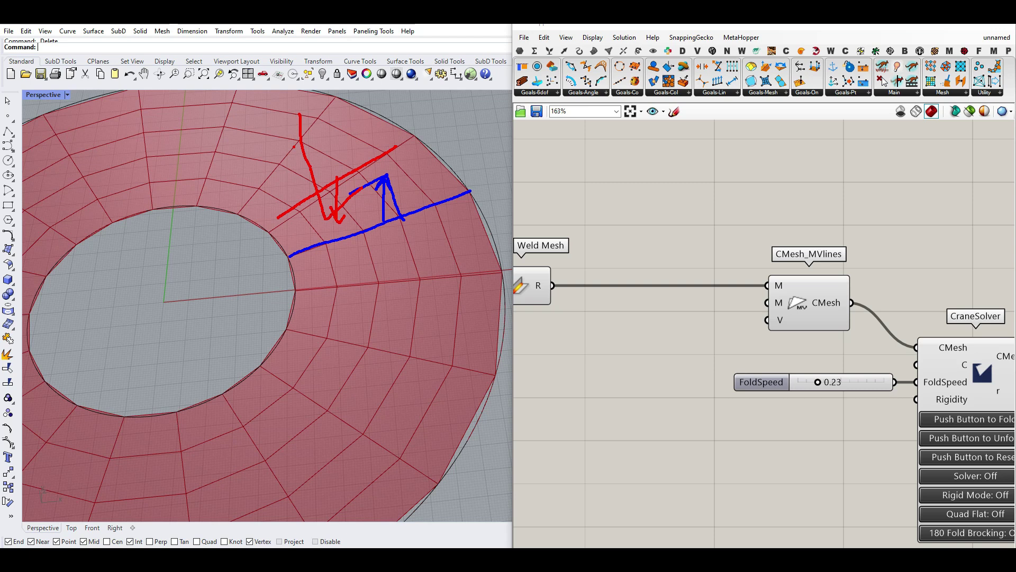
key(b)
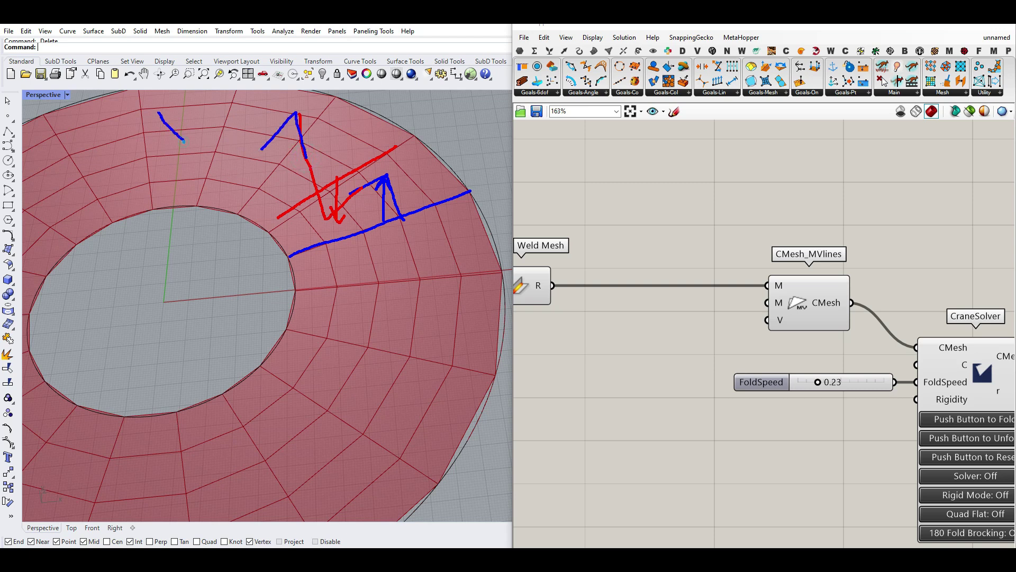
drag(159, 113, 112, 154)
drag(186, 143, 266, 158)
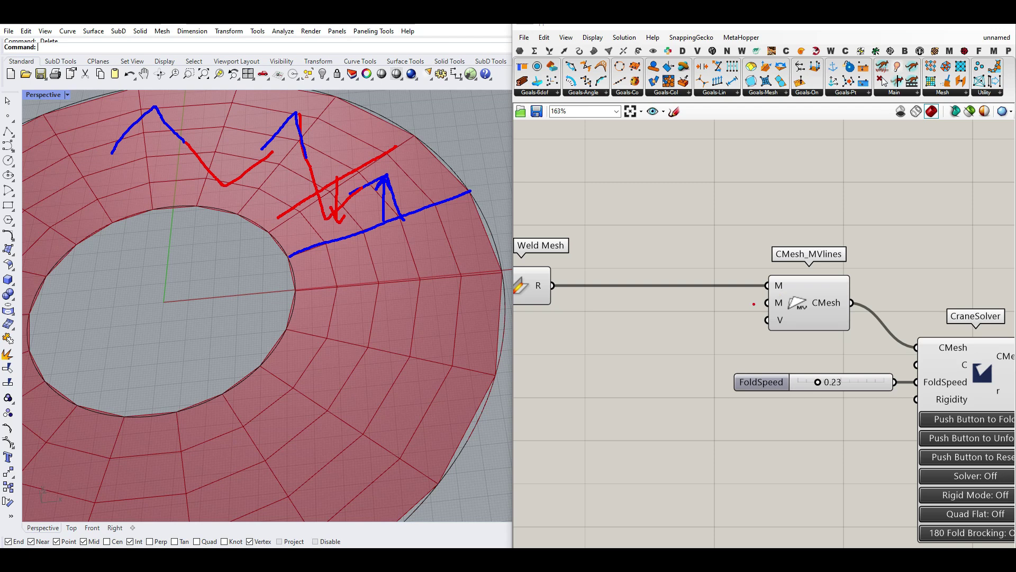
mouse_move(756, 304)
mouse_down()
mouse_move(771, 303)
mouse_move(775, 321)
mouse_up()
key(Escape)
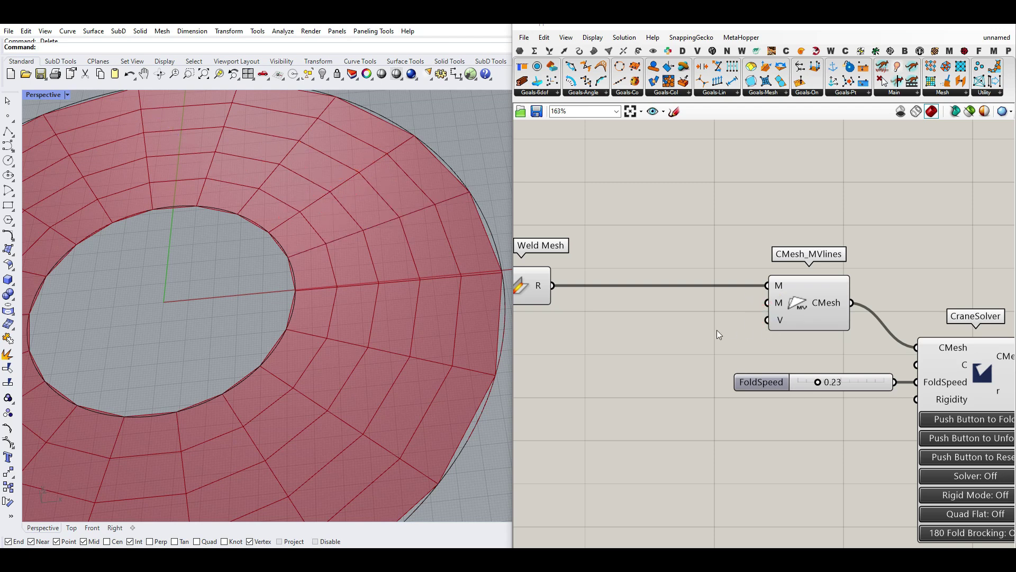
Place Kangaroo's WarpWeft mesh component after Weld Mesh and feed its M input from Weld Mesh's R output.
scroll(713, 324, down, 5)
scroll(278, 329, down, 4)
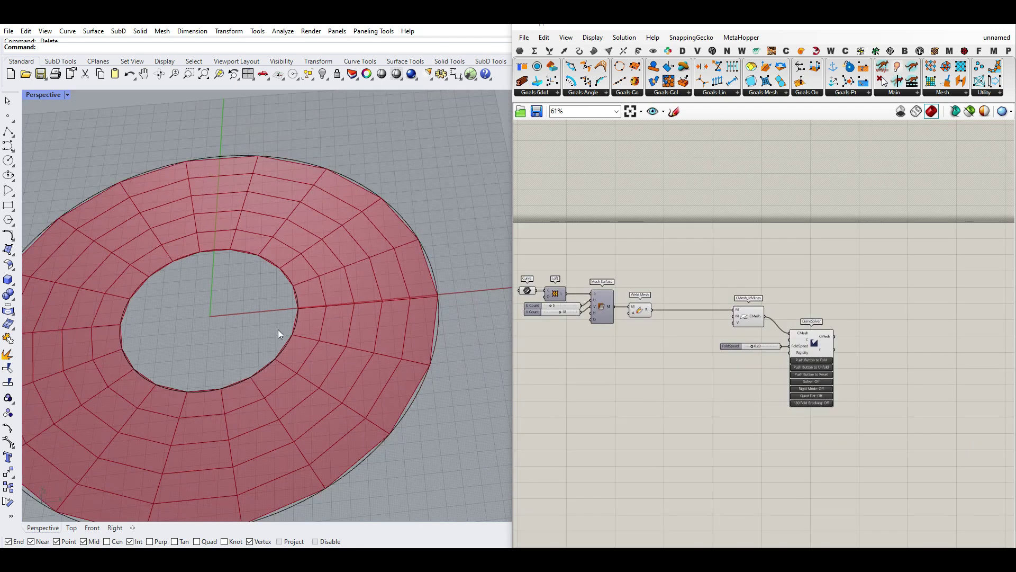
click(952, 95)
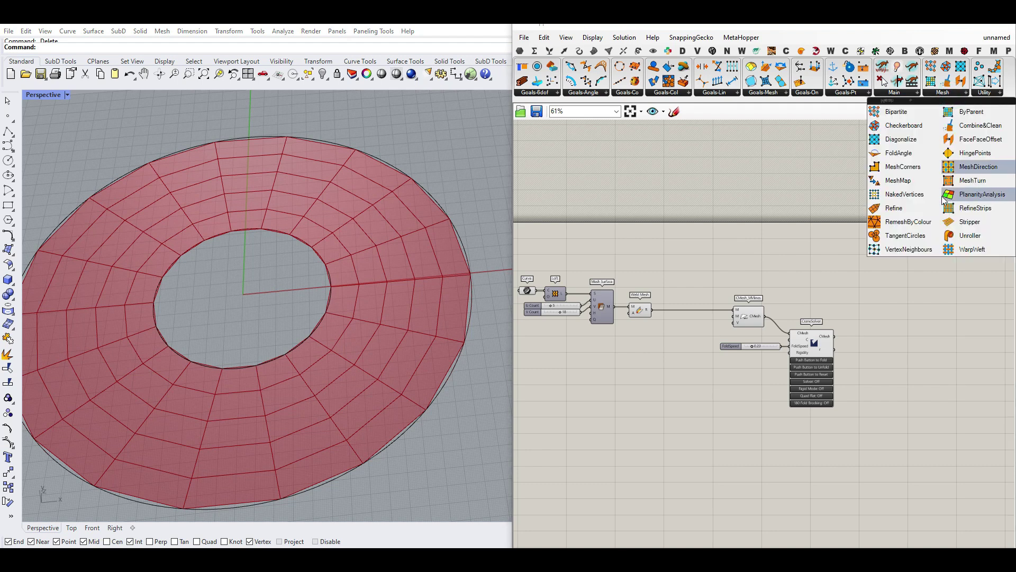
drag(959, 249, 662, 323)
scroll(684, 327, up, 4)
right_drag(678, 333, 604, 316)
scroll(604, 317, down, 3)
Move the CMesh_MVlines, FoldSpeed and CraneSolver group farther from WarpWeft, and lower WarpWeft below the mesh wire.
drag(835, 248, 710, 347)
drag(796, 340, 897, 339)
click(714, 247)
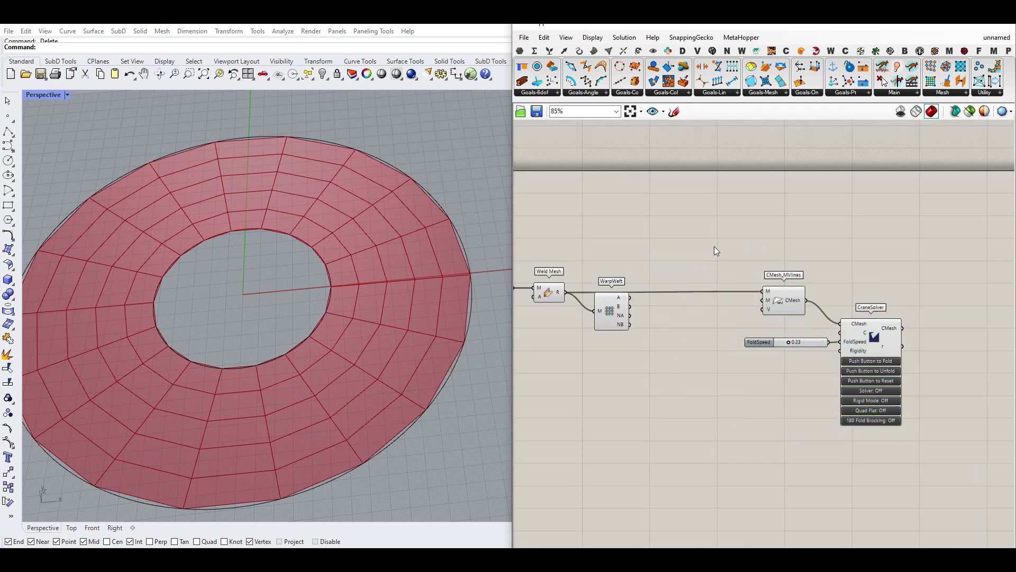
scroll(604, 316, up, 3)
drag(612, 300, 610, 319)
Place a Curve parameter fed by WarpWeft's B output and turn off WarpWeft's preview.
click(521, 51)
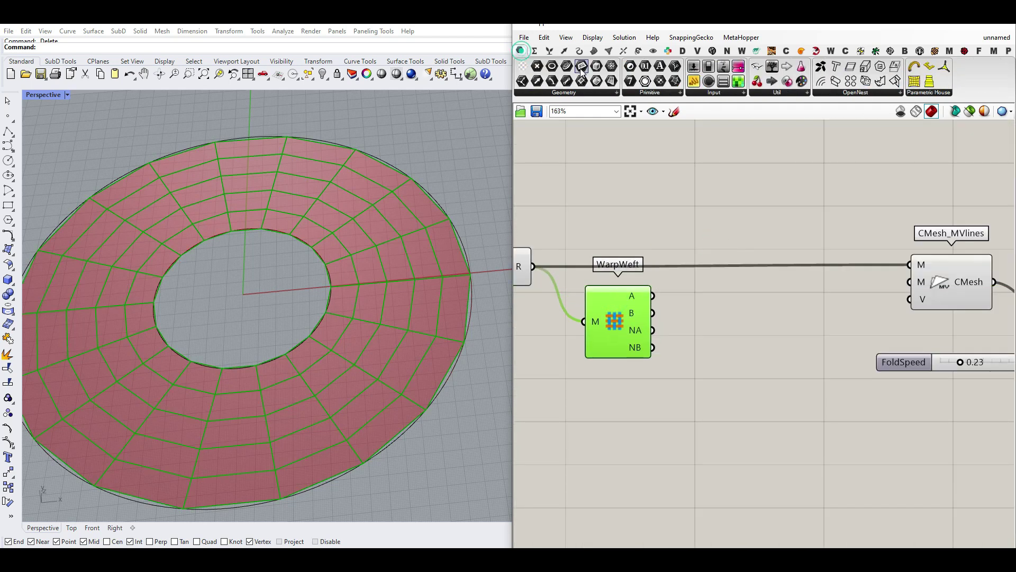
drag(567, 66, 707, 302)
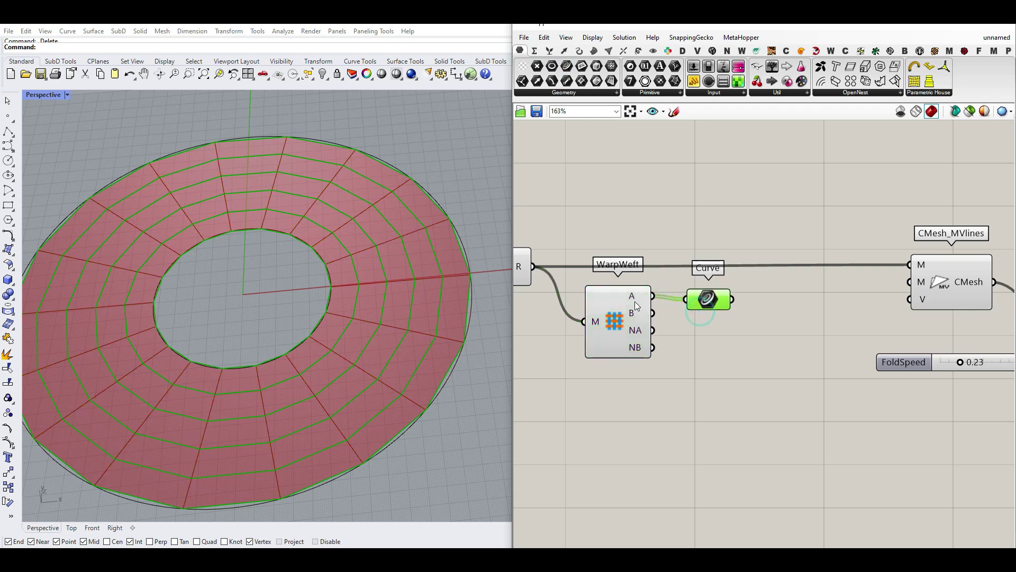
mouse_move(636, 297)
drag(652, 313, 730, 313)
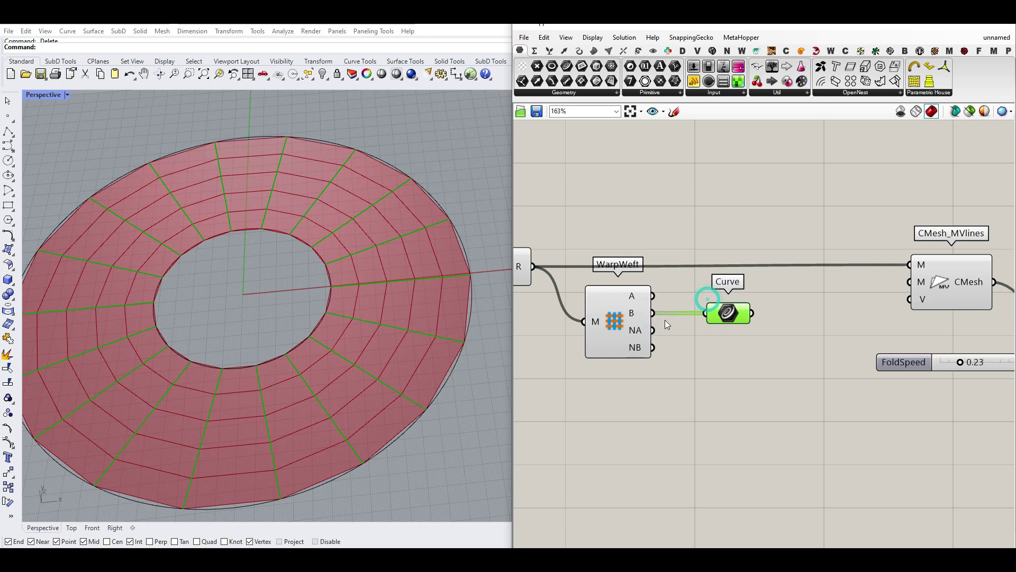
right_click(635, 312)
click(634, 329)
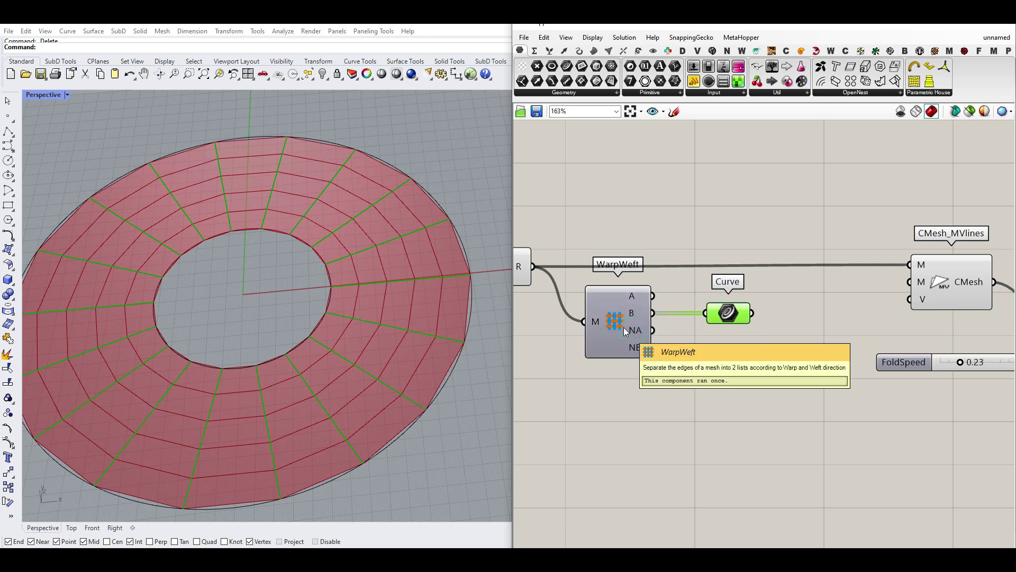
Shift CMesh_MVlines, FoldSpeed and CraneSolver farther away to free space after the Curve parameter.
scroll(824, 309, down, 3)
drag(888, 264, 731, 383)
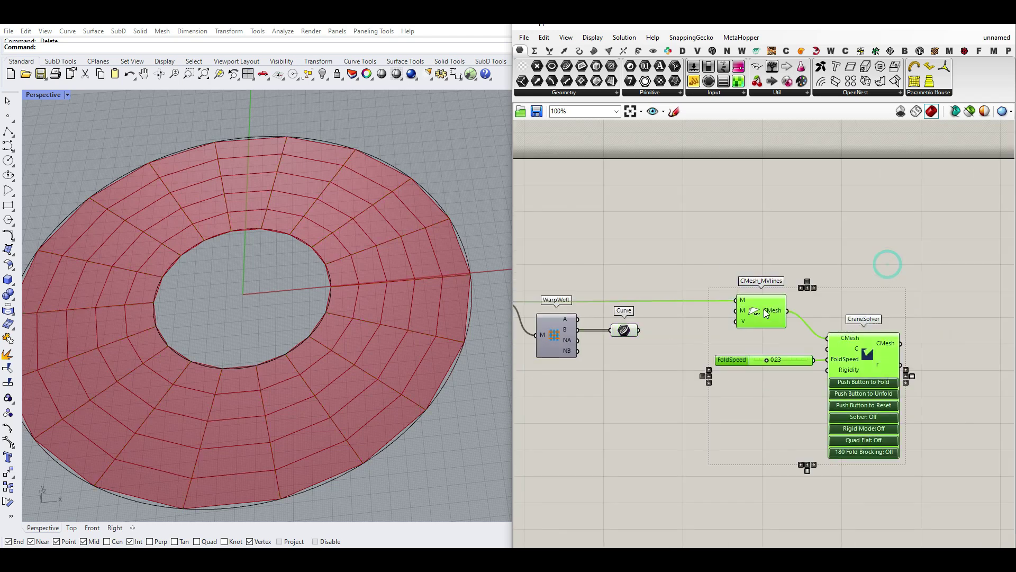
drag(764, 309, 812, 311)
scroll(631, 327, up, 3)
click(641, 312)
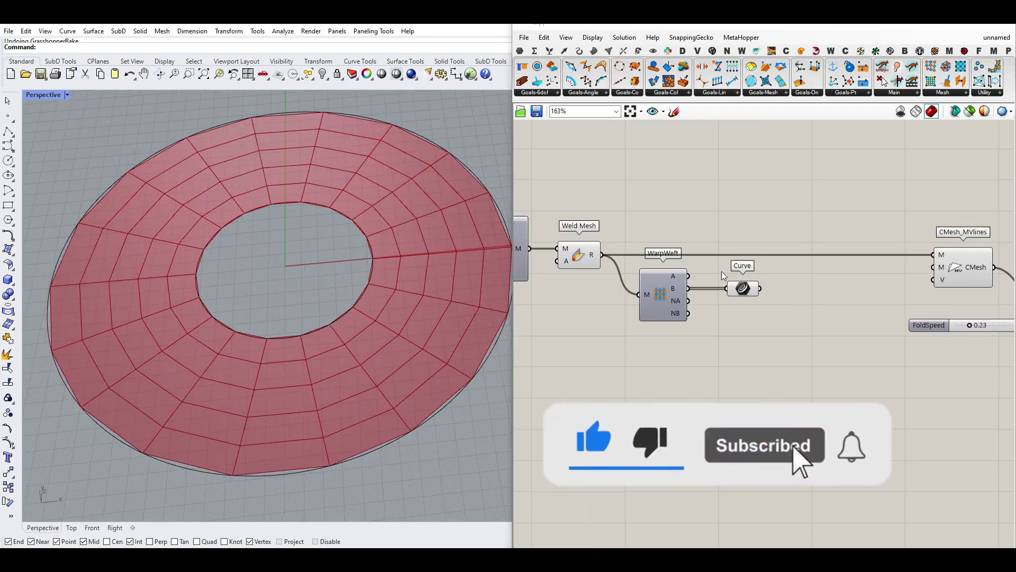
Add a Curve Middle component after the Curve parameter and connect the curves to its C input.
scroll(722, 271, up, 2)
click(758, 307)
right_drag(801, 313, 683, 372)
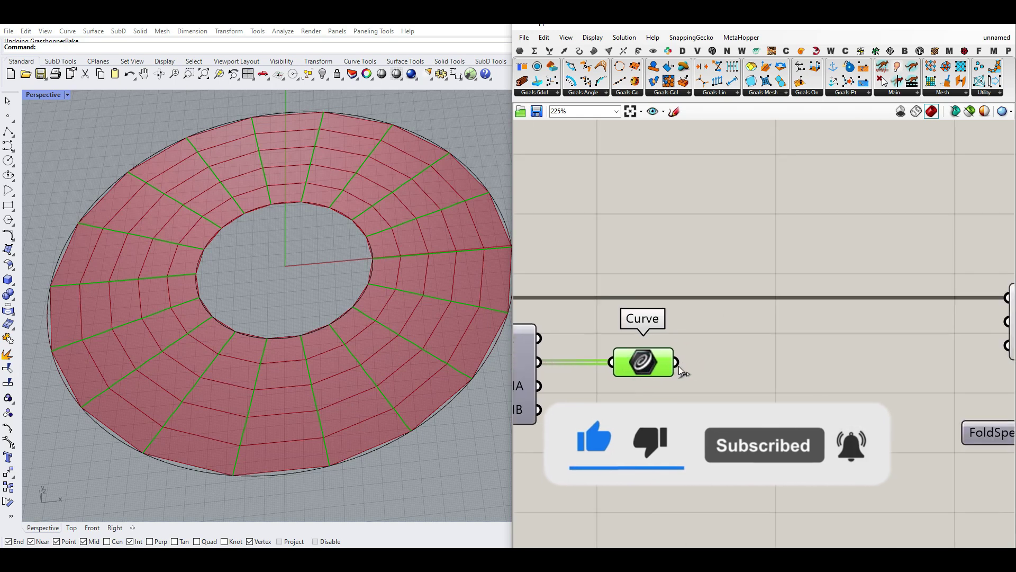
click(580, 52)
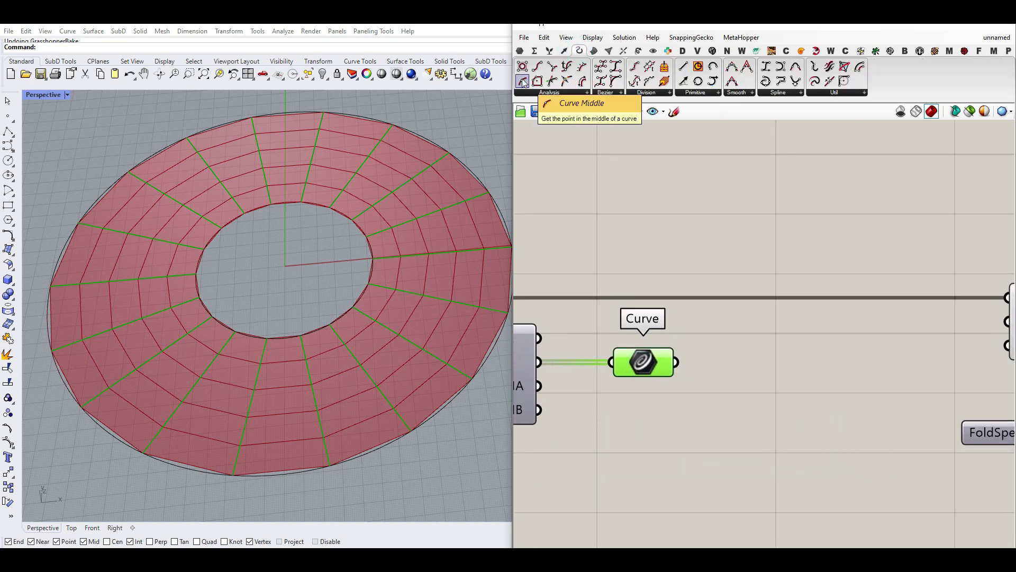
drag(700, 324, 688, 361)
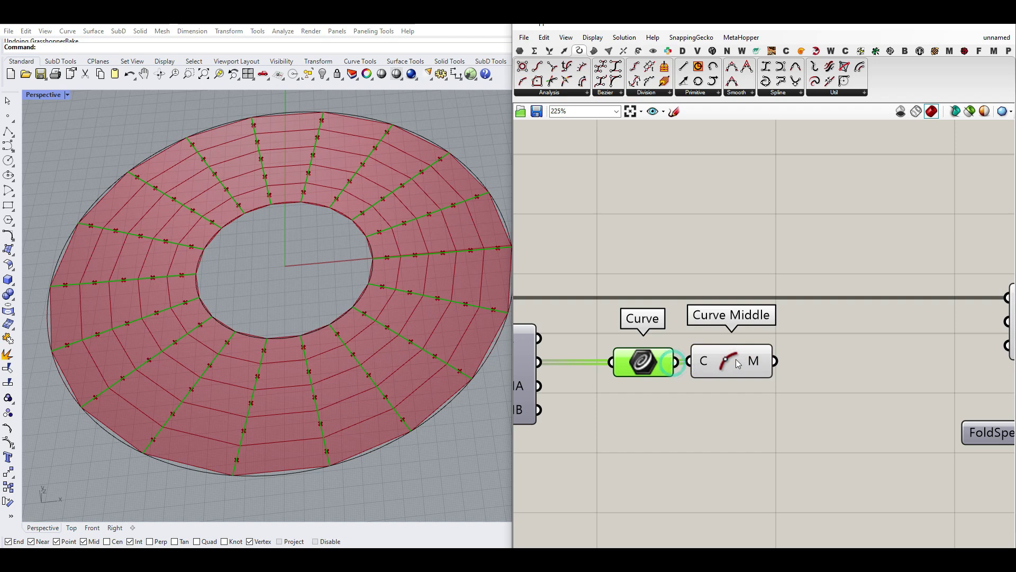
scroll(548, 264, down, 3)
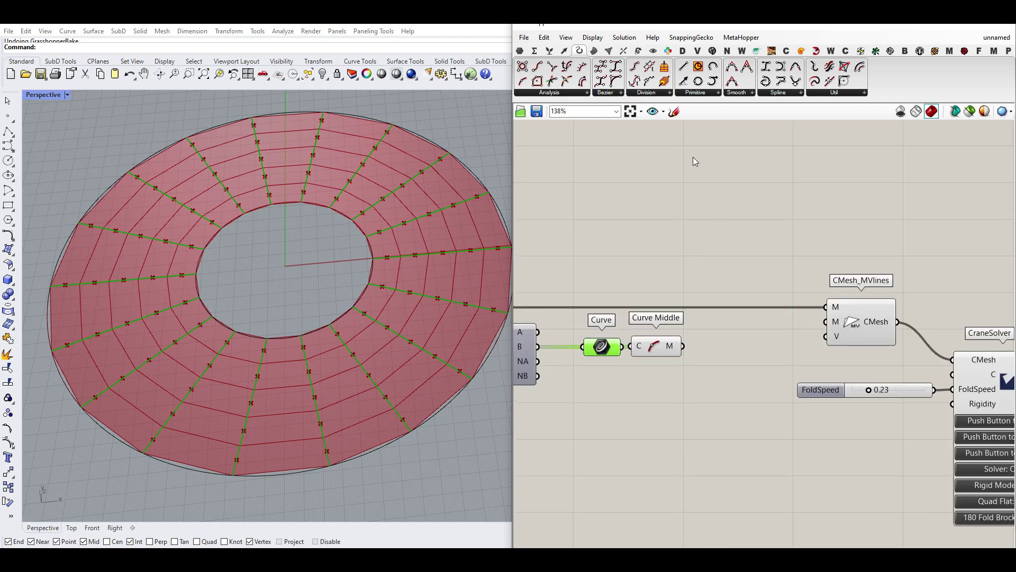
Add a Point List component fed by Curve Middle's M output and enlarge its index labels.
click(653, 51)
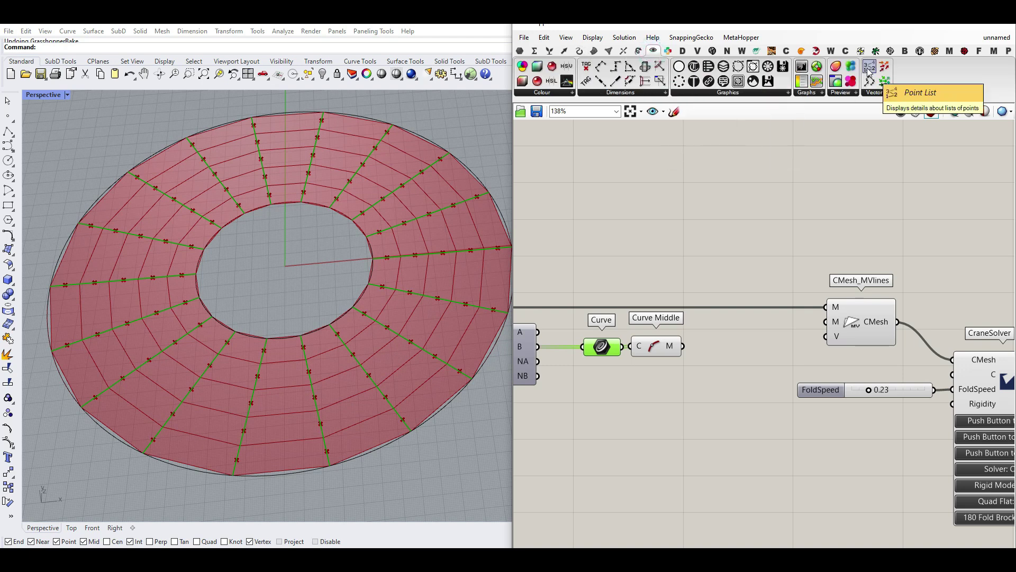
drag(869, 66, 704, 361)
right_click(723, 367)
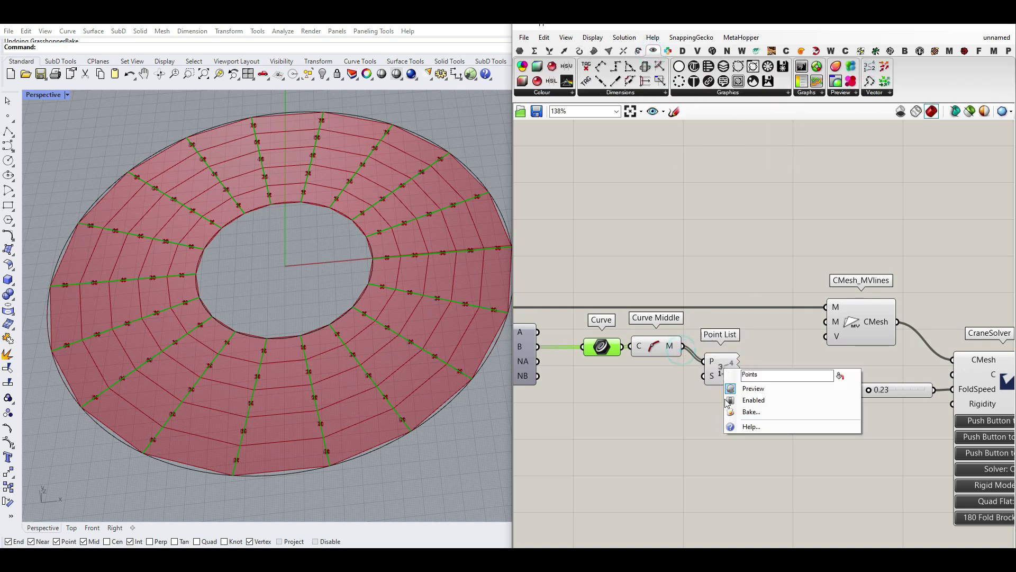
click(740, 414)
click(750, 516)
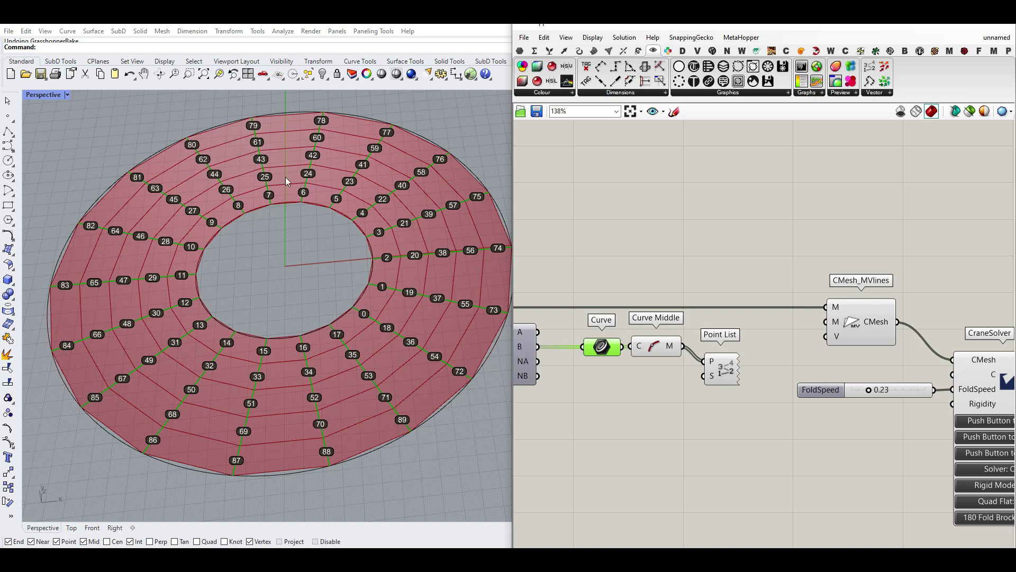
click(303, 292)
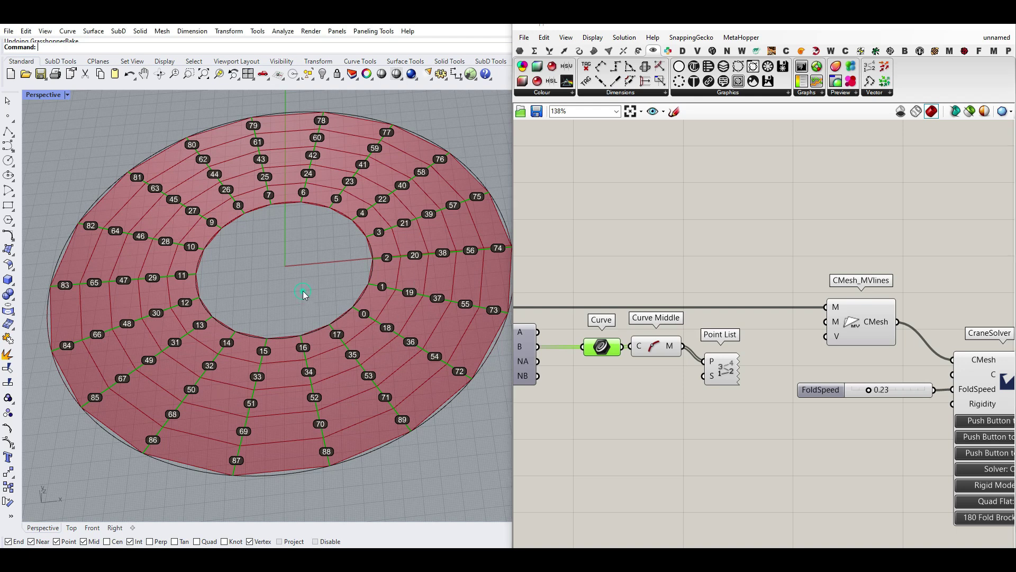
Undo the baked point index labels in the Rhino viewport.
key(ctrl+z)
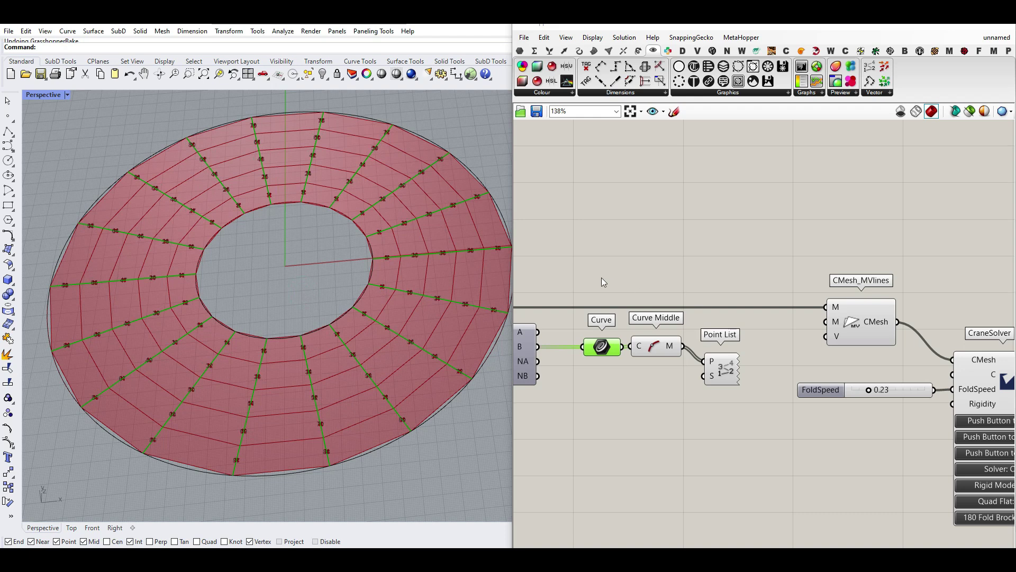
right_drag(602, 277, 673, 296)
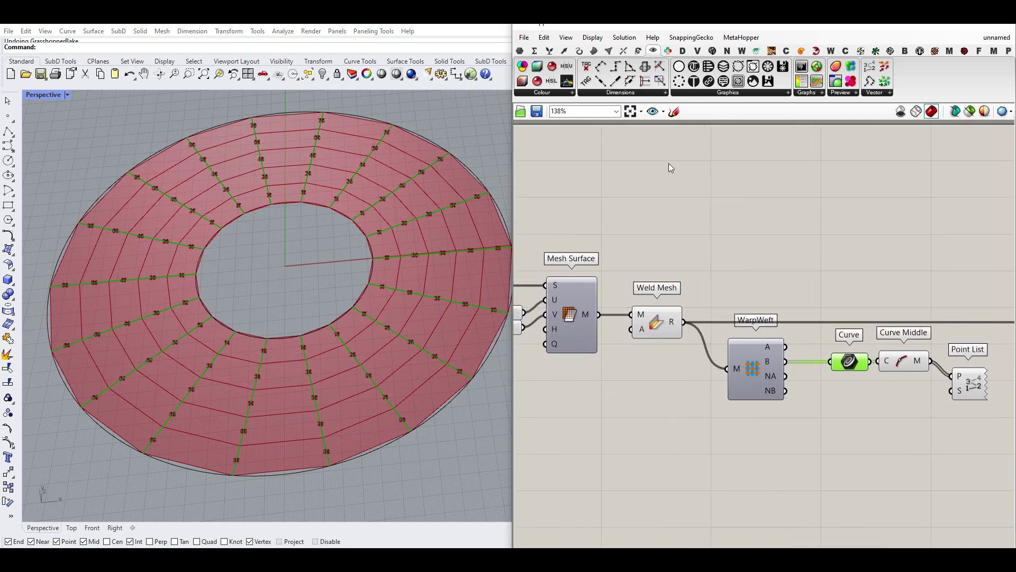
right_drag(839, 272, 715, 285)
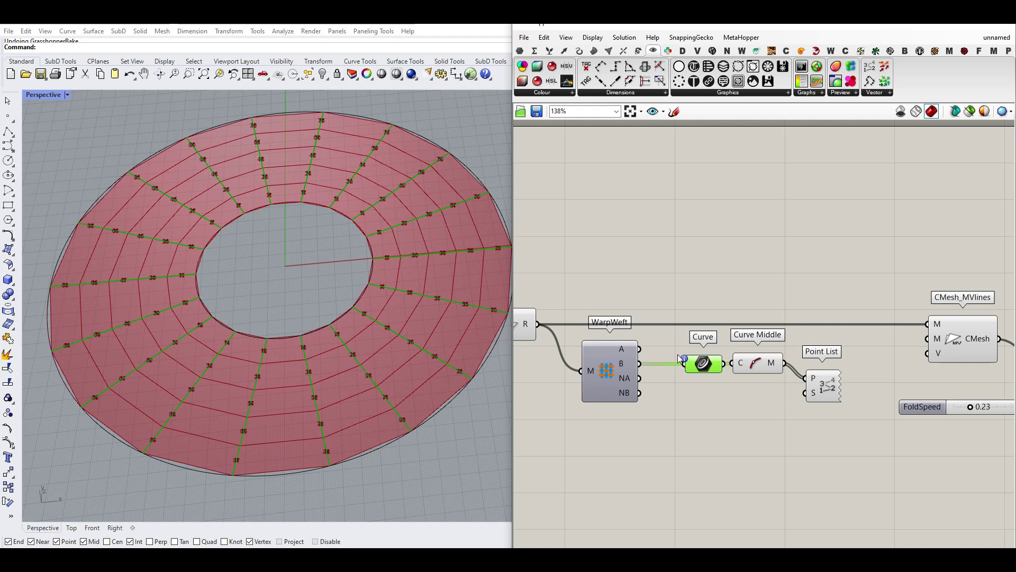
Try inserting a Combine&Clean component between Mesh Surface's M output and WarpWeft's M input.
ctrl+alt+click(607, 369)
click(931, 112)
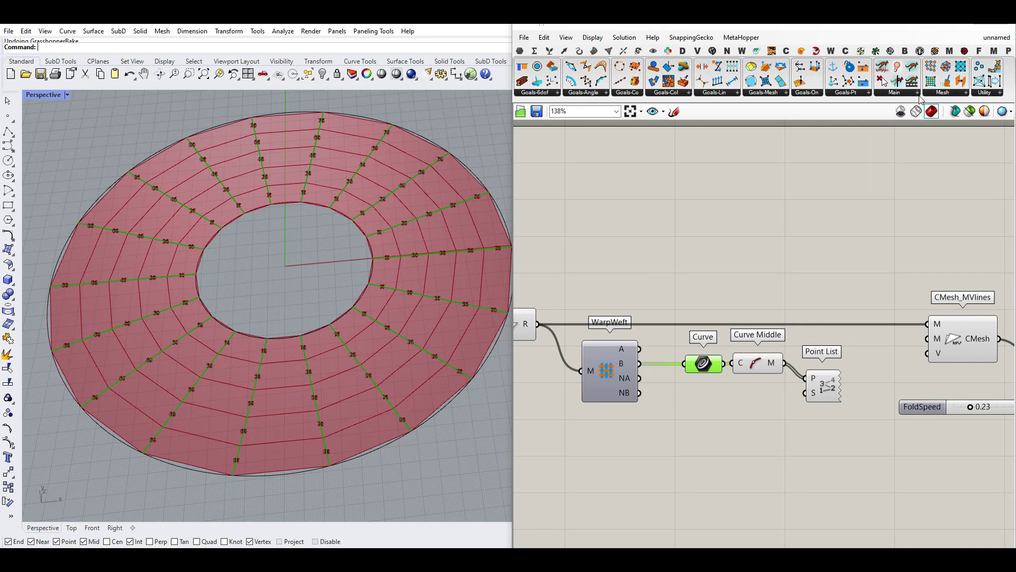
click(952, 93)
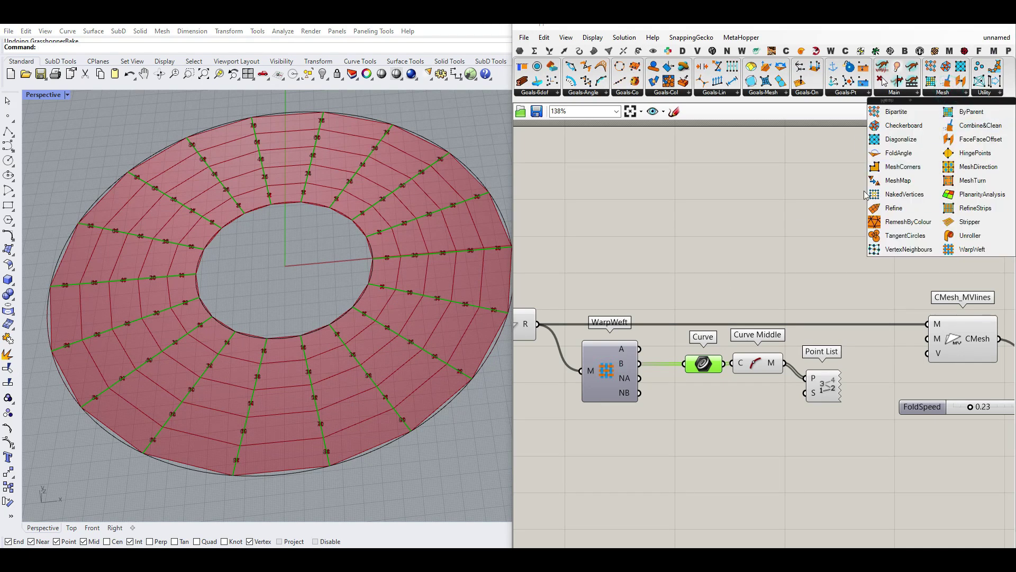
drag(969, 221, 607, 417)
right_drag(603, 386, 611, 381)
drag(563, 306, 579, 360)
right_drag(522, 331, 633, 342)
drag(667, 405, 725, 410)
right_drag(802, 409, 645, 440)
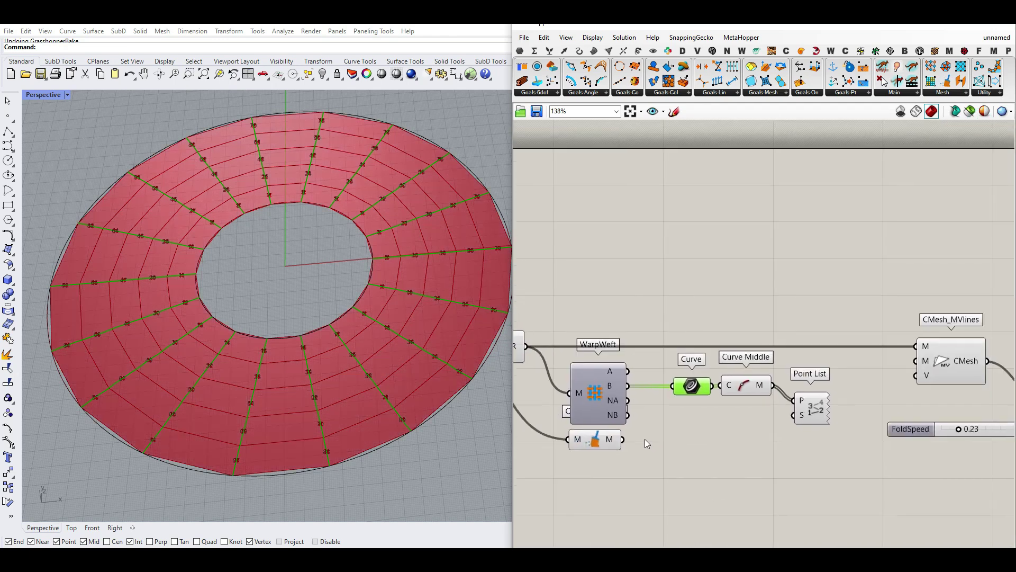
drag(622, 439, 528, 388)
Bake the index labels of the Point List component into the Rhino document.
right_click(821, 410)
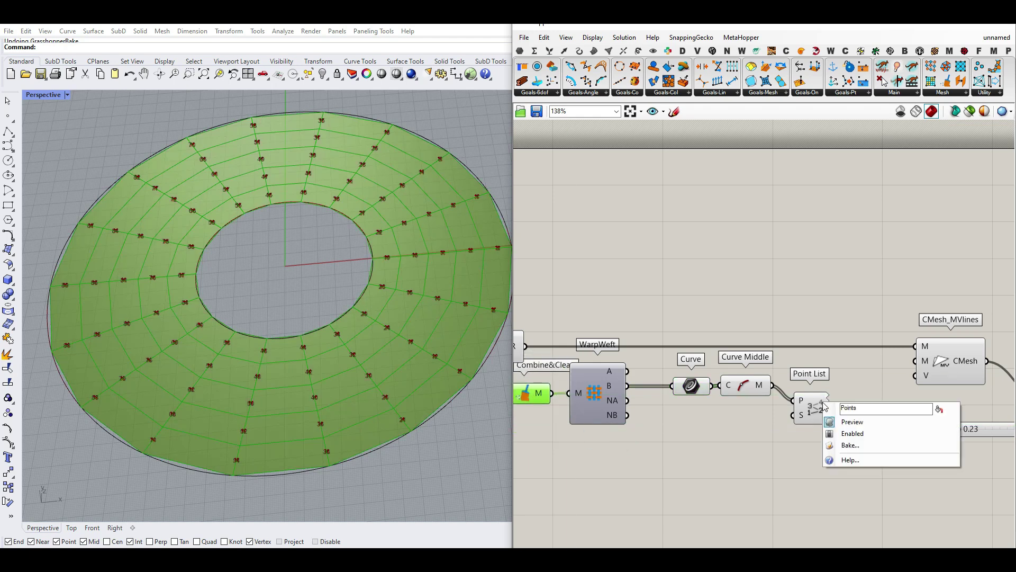
click(836, 431)
click(885, 539)
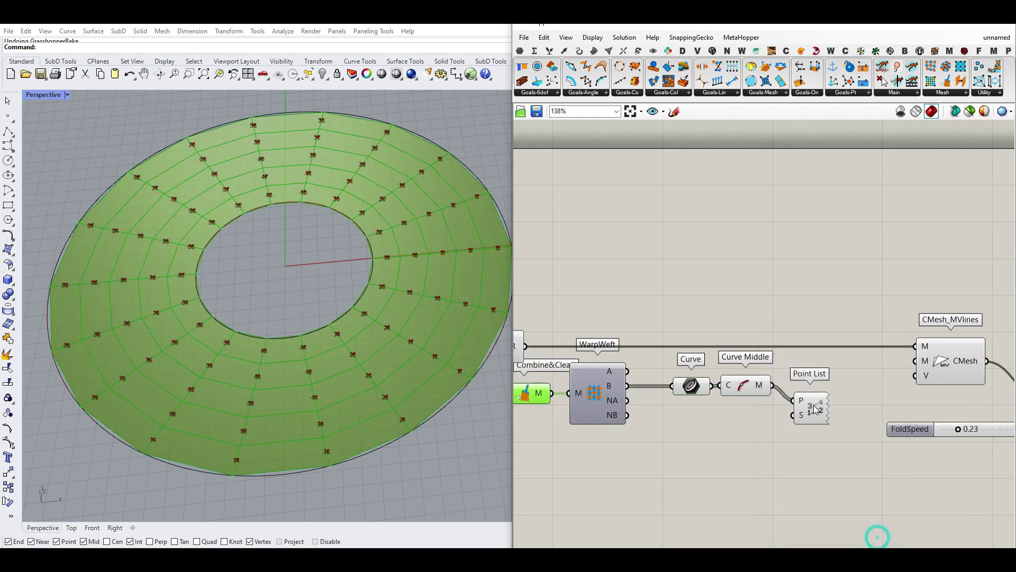
right_click(815, 406)
click(837, 438)
click(841, 544)
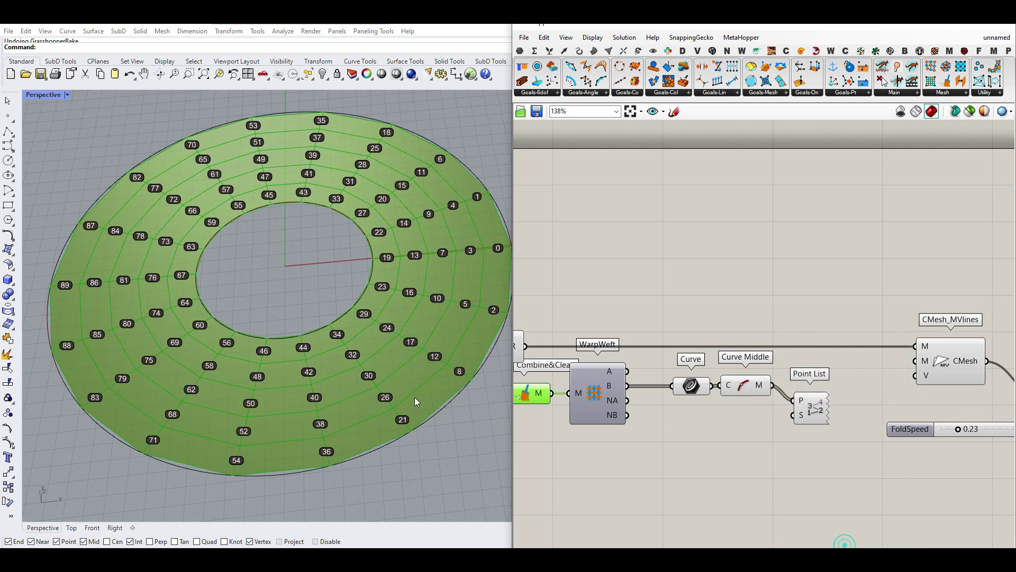
Examine the index order of the edge midpoints around the ring and undo the label bake.
scroll(276, 396, down, 1)
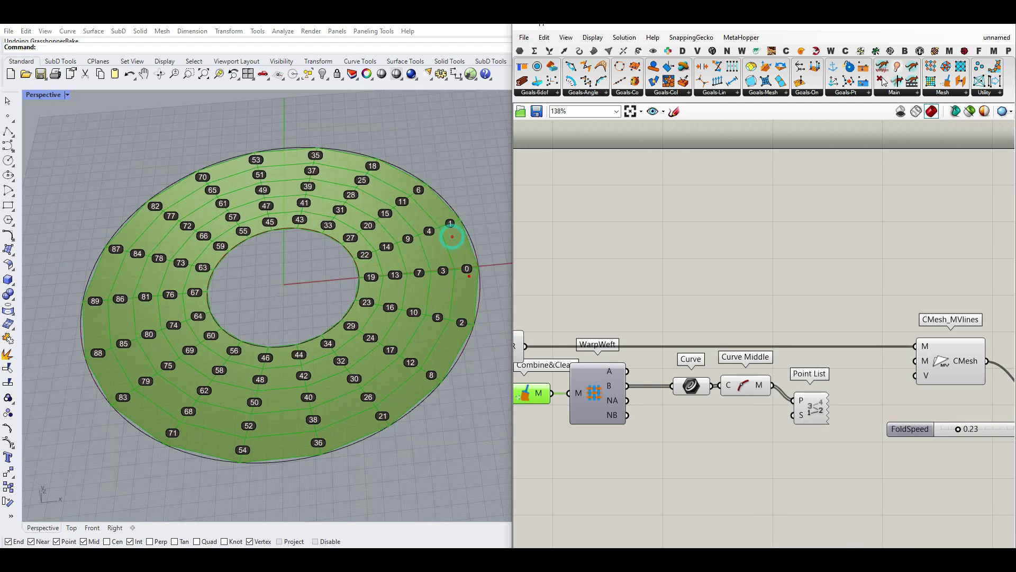
mouse_move(454, 232)
mouse_down()
mouse_move(474, 237)
mouse_move(468, 323)
mouse_move(478, 331)
mouse_move(444, 278)
mouse_move(432, 283)
mouse_up()
click(458, 328)
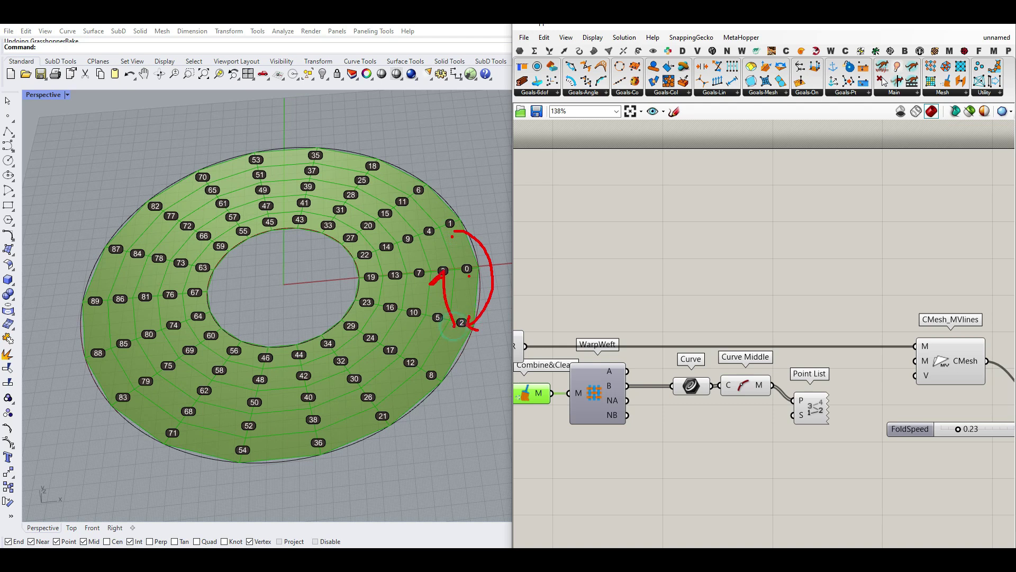
key(Escape)
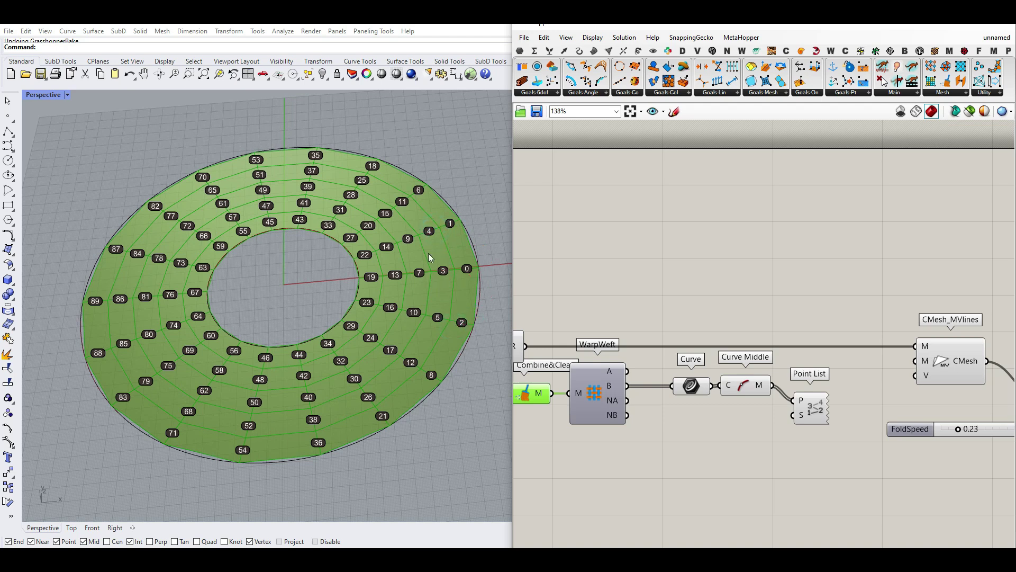
click(436, 161)
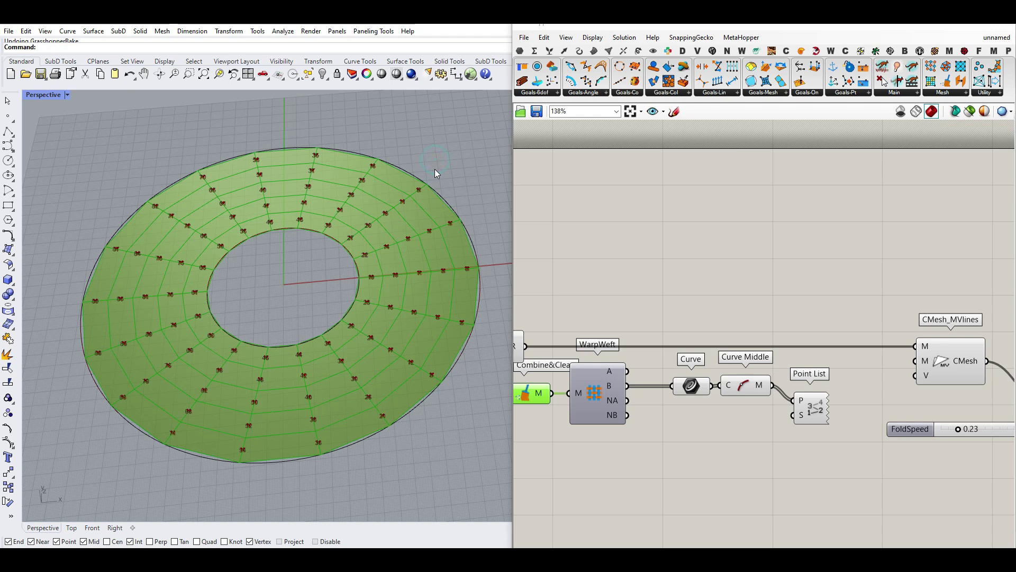
Reconnect Weld Mesh's R output to WarpWeft's M input and delete the Combine&Clean component.
right_drag(523, 379, 602, 386)
drag(604, 352, 647, 400)
click(597, 399)
key(Delete)
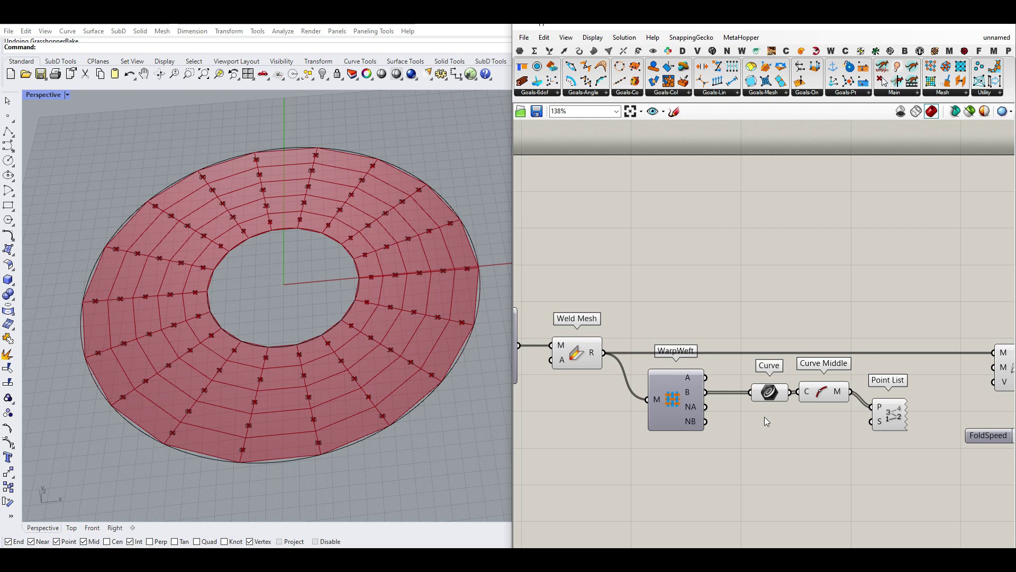
Add a Point Order component fed by Curve Middle's M output and delete the Point List component.
scroll(589, 350, up, 2)
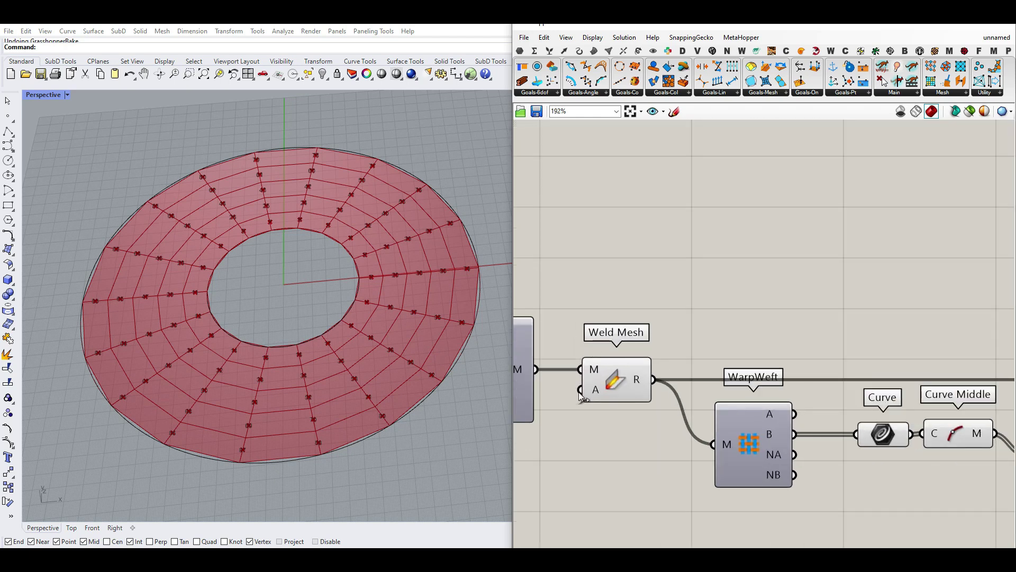
scroll(877, 363, down, 1)
right_drag(877, 363, 644, 362)
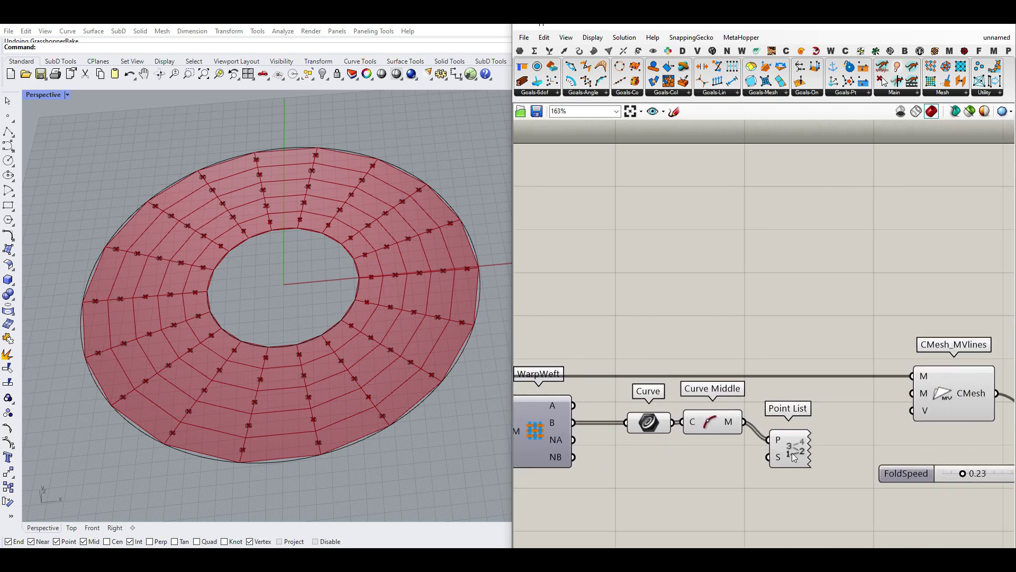
click(792, 452)
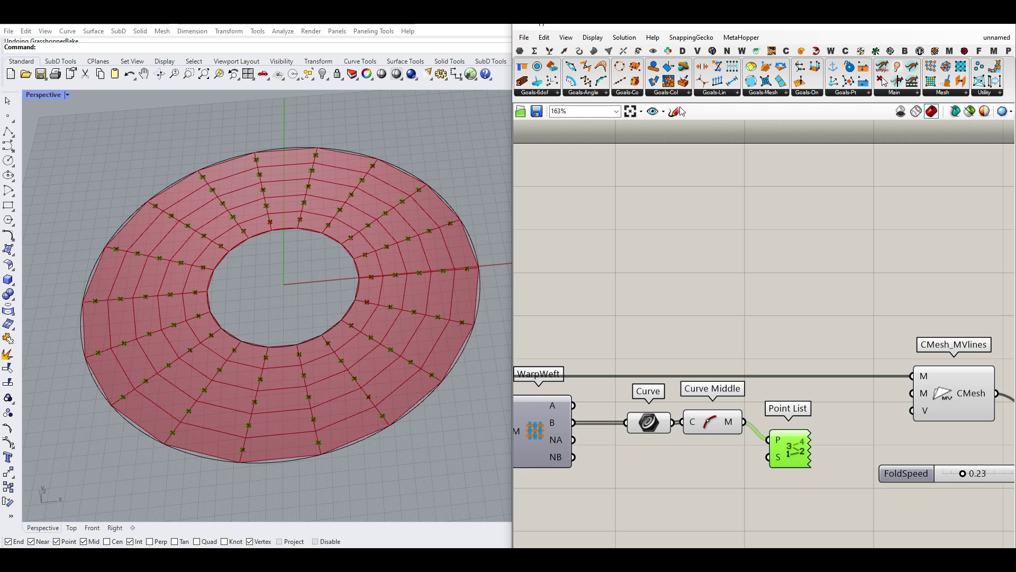
click(653, 50)
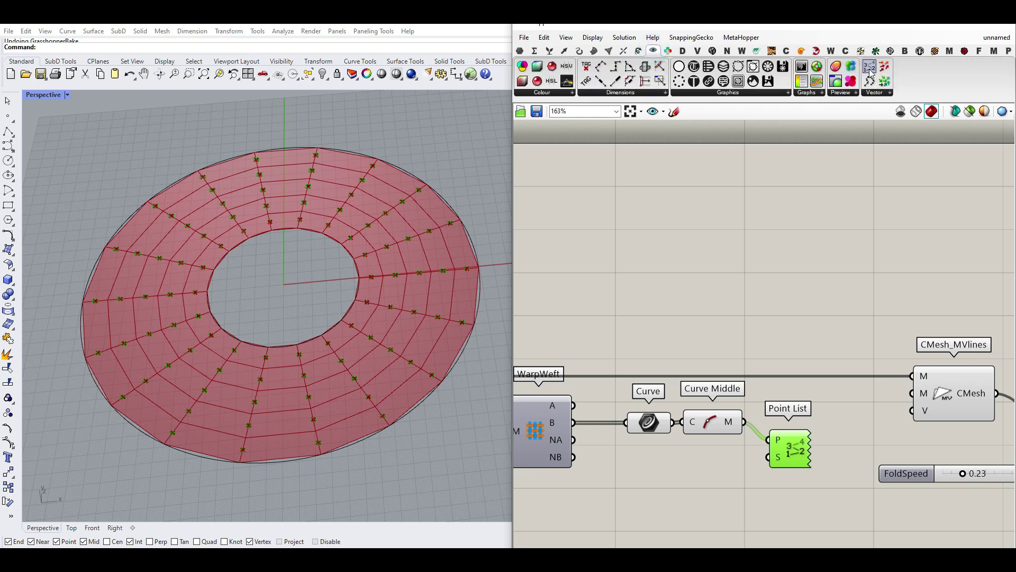
drag(870, 71, 793, 500)
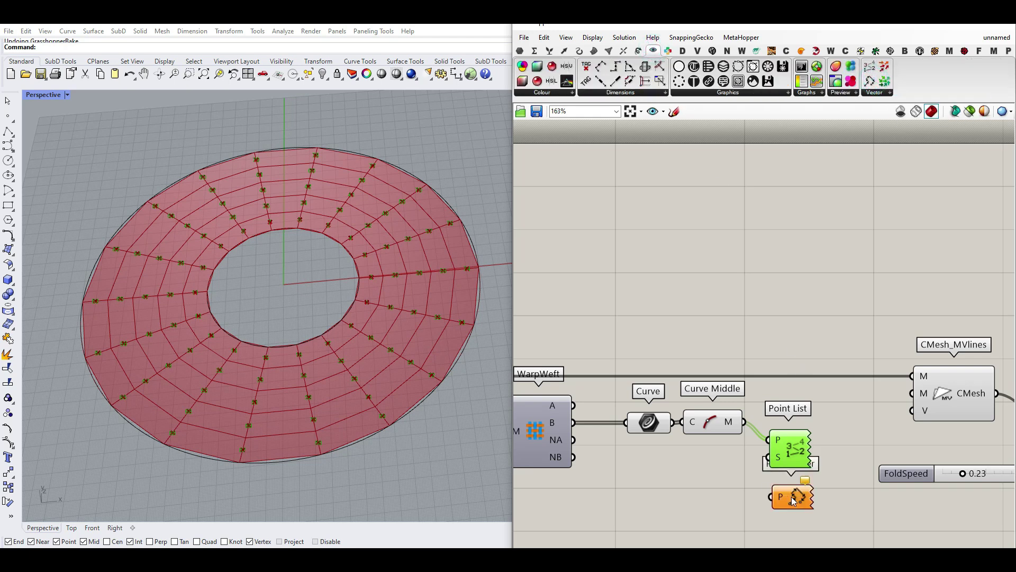
drag(743, 422, 771, 496)
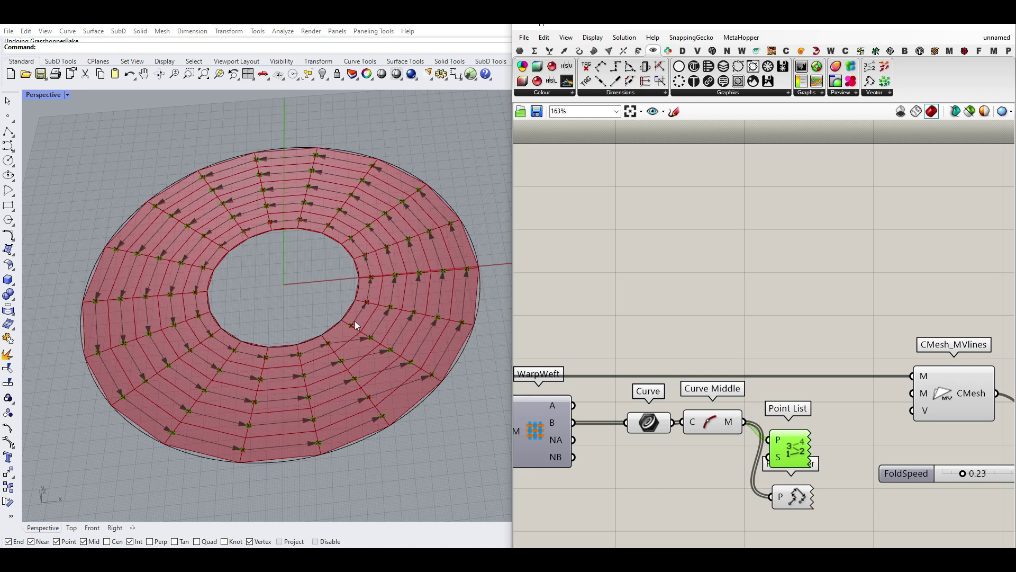
key(Delete)
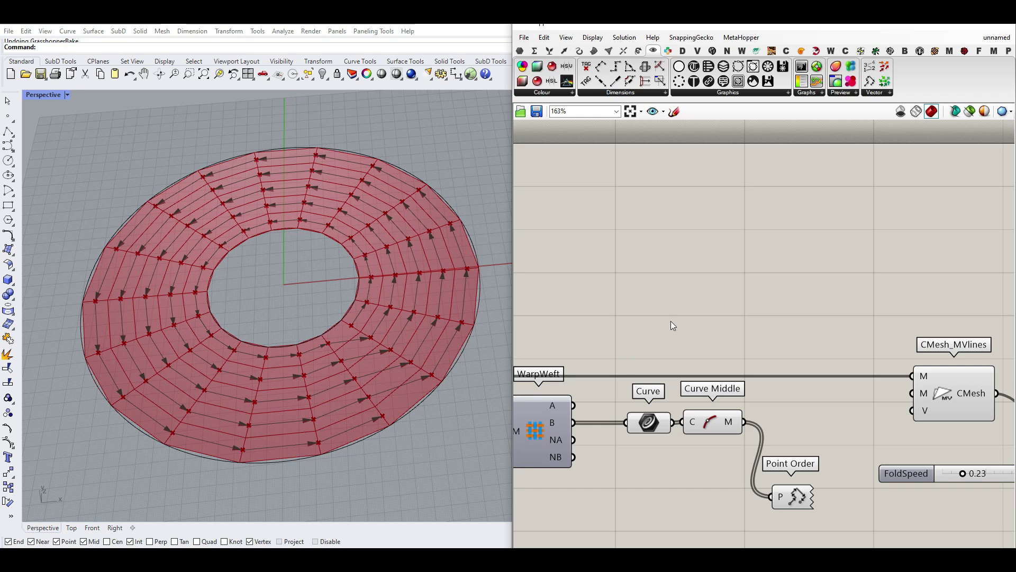
Try routing Mesh Surface's M output through a new Combine&Clean component into WarpWeft to compare the point order.
right_drag(624, 299, 723, 285)
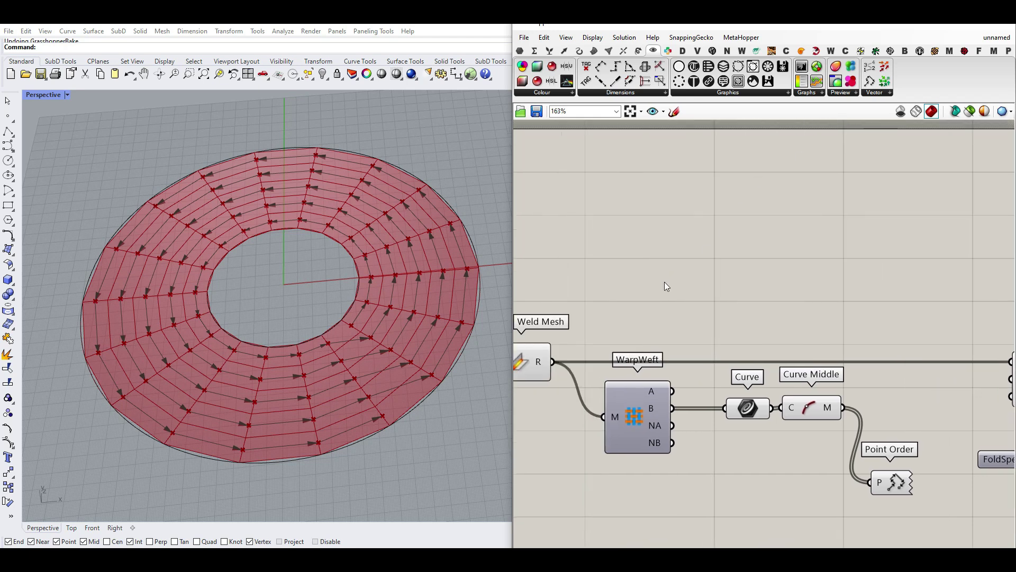
ctrl+alt+click(638, 408)
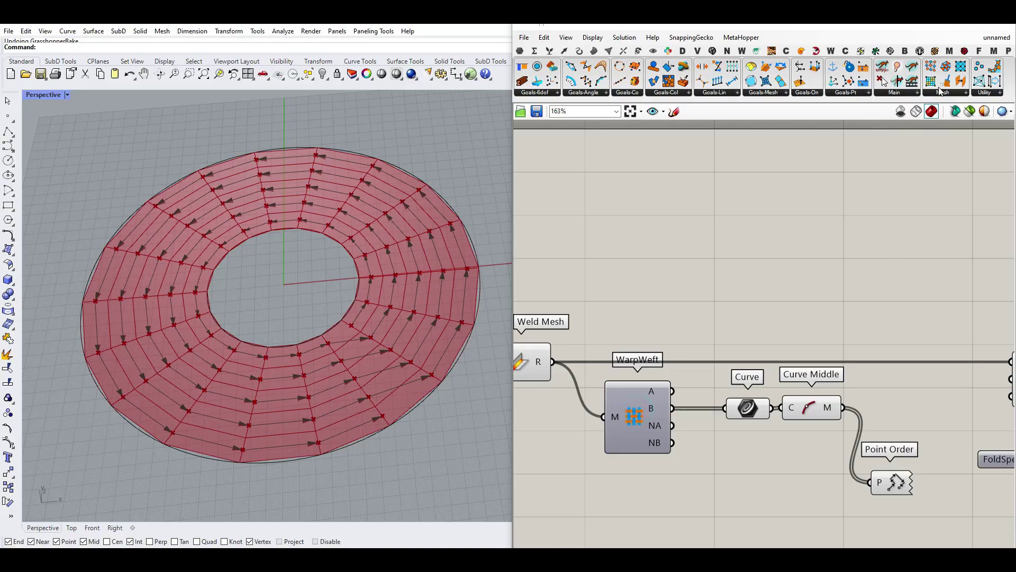
click(939, 91)
drag(974, 121, 556, 409)
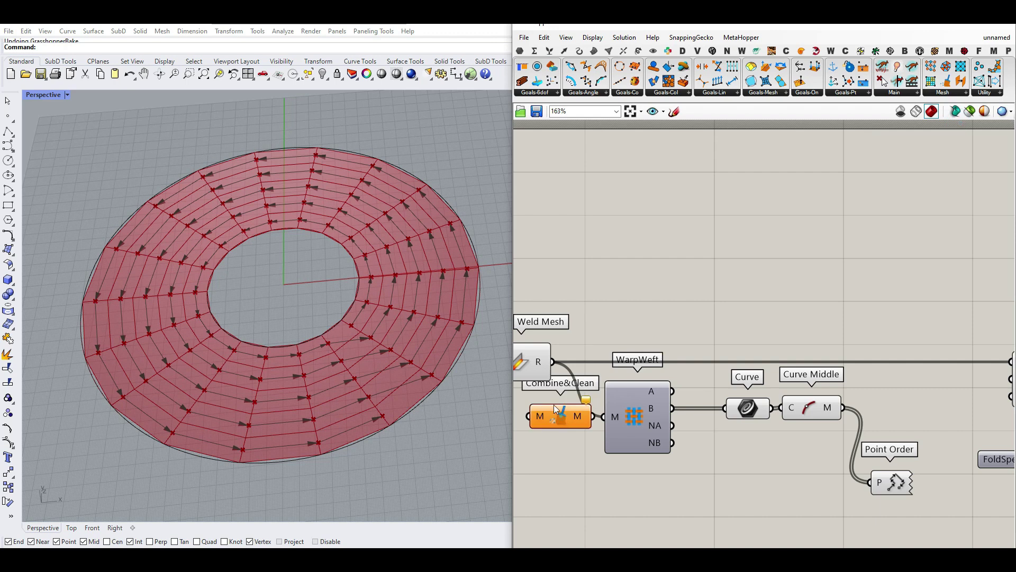
right_drag(560, 417, 660, 395)
drag(554, 332, 702, 395)
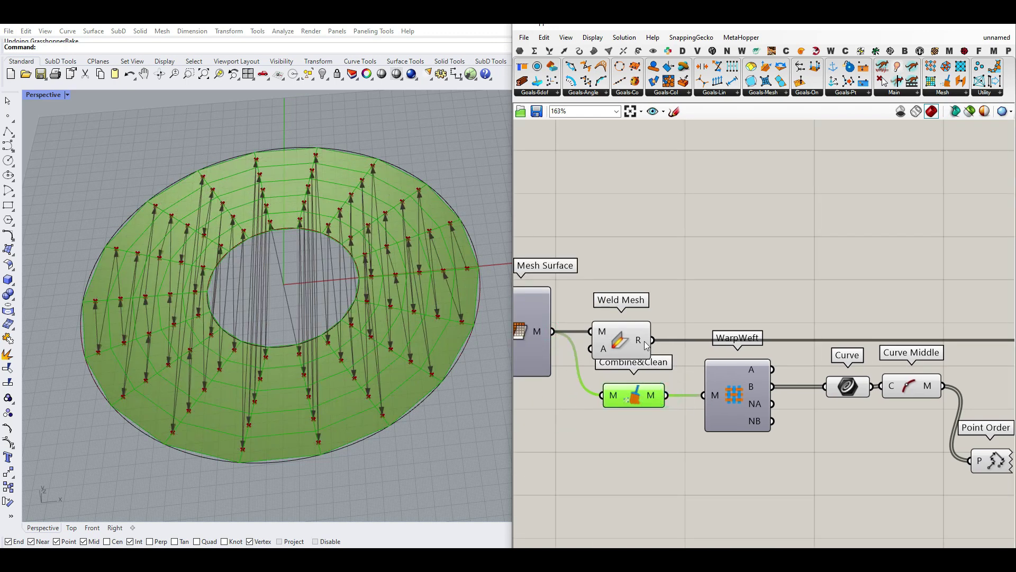
Restore the Weld Mesh connection to WarpWeft's M input and remove the Combine&Clean component.
drag(653, 340, 703, 395)
key(Delete)
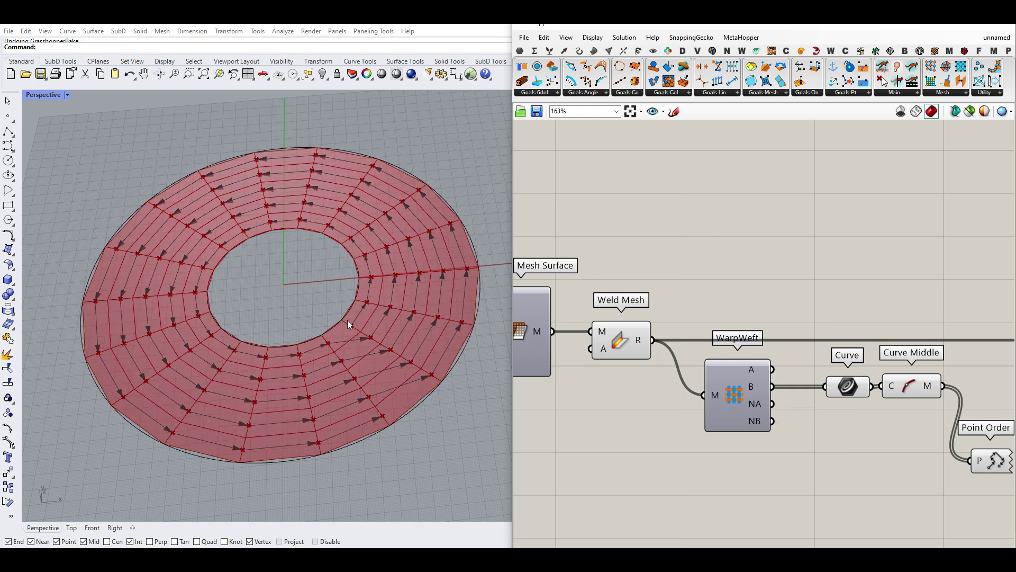
scroll(361, 324, up, 2)
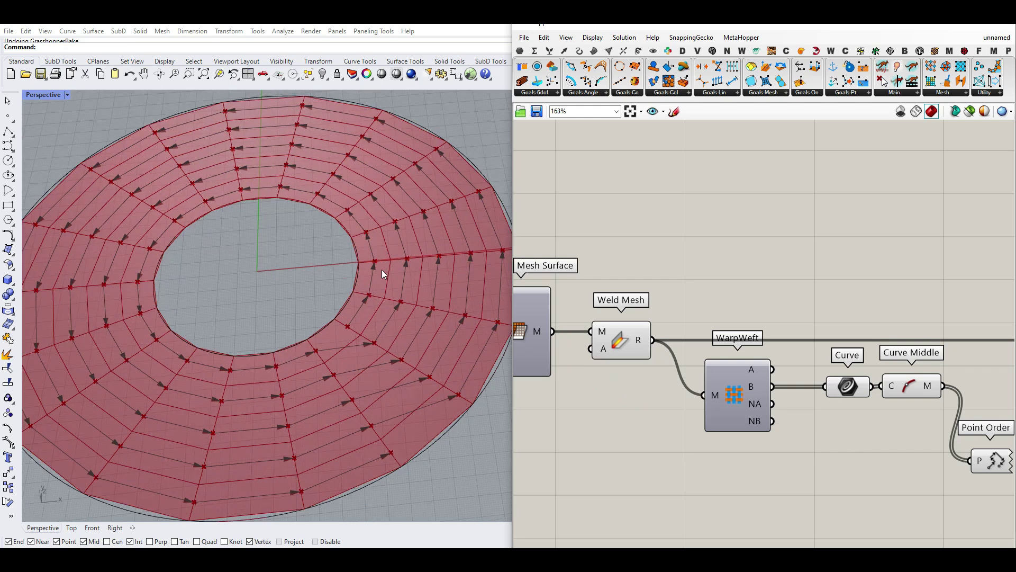
Add a Point List component fed by Curve Middle's M output and bake its index labels.
right_drag(790, 335, 662, 320)
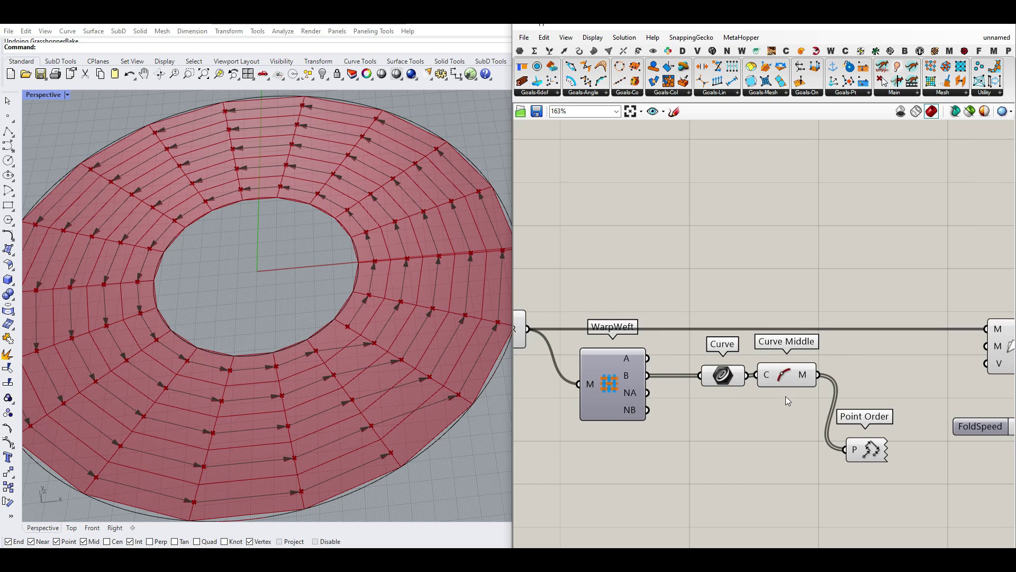
click(653, 51)
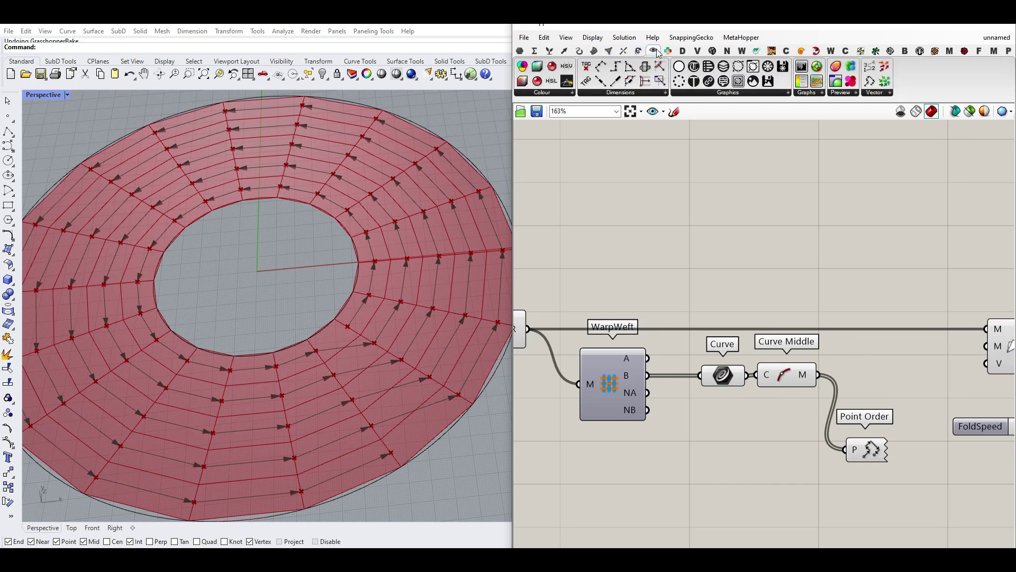
drag(868, 250, 847, 371)
right_click(877, 376)
click(905, 419)
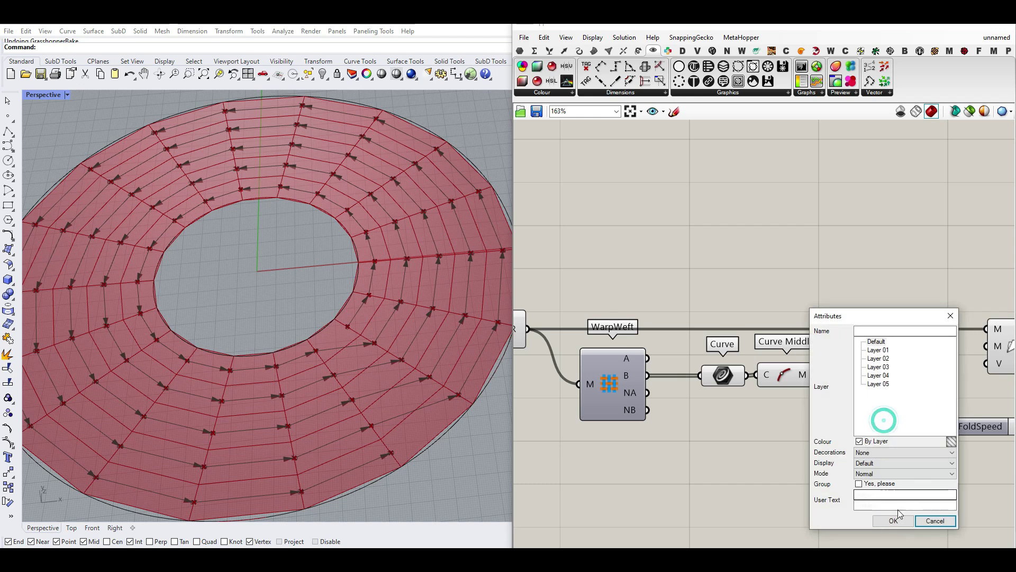
click(897, 520)
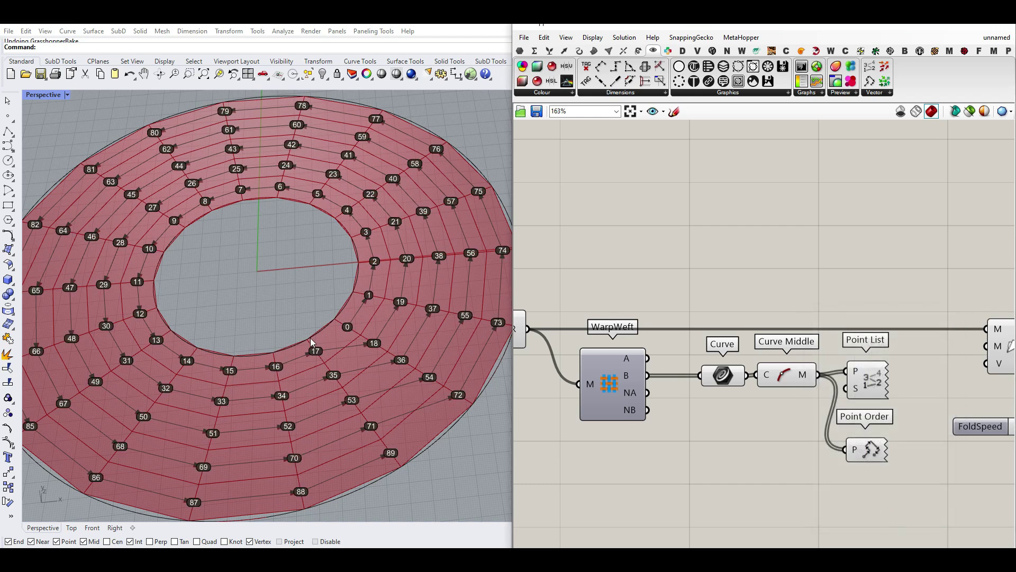
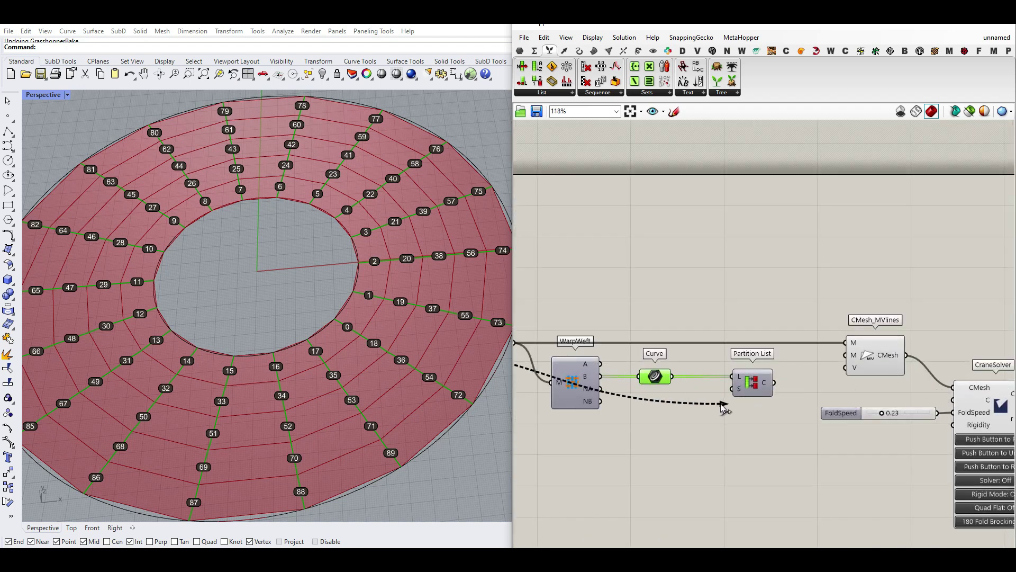
Finish wiring Partition List's S input and undo the baked index labels.
scroll(775, 391, up, 4)
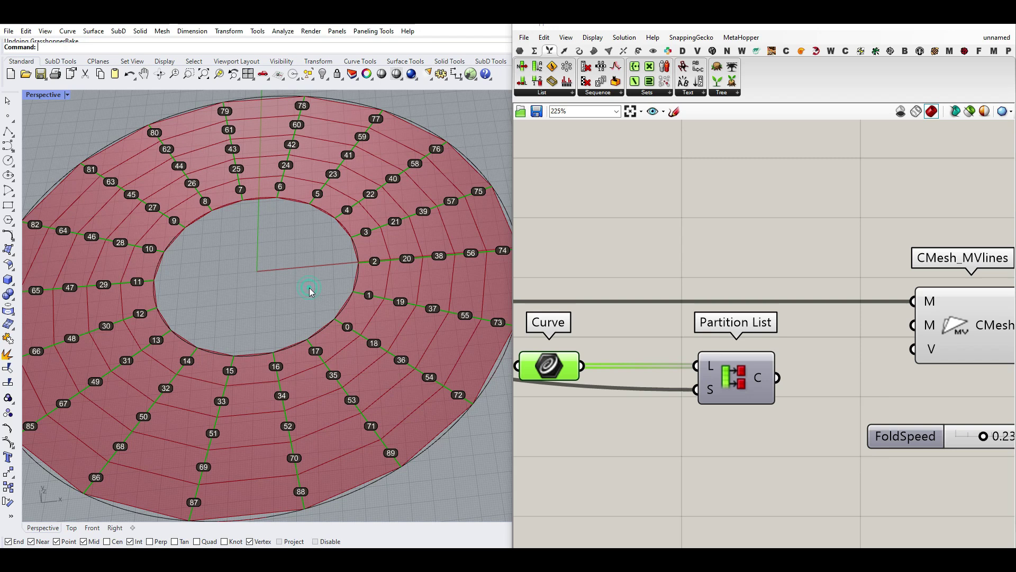
scroll(767, 352, down, 3)
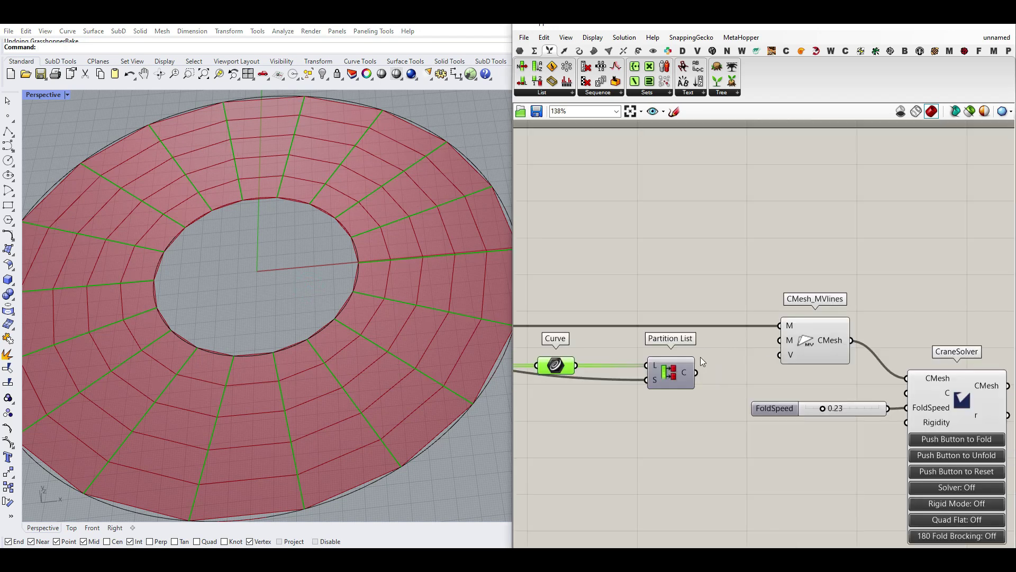
Add a Curve Middle component fed by Partition List's C output and connect its M output to a new Point Order component.
click(580, 51)
click(522, 81)
scroll(736, 373, up, 2)
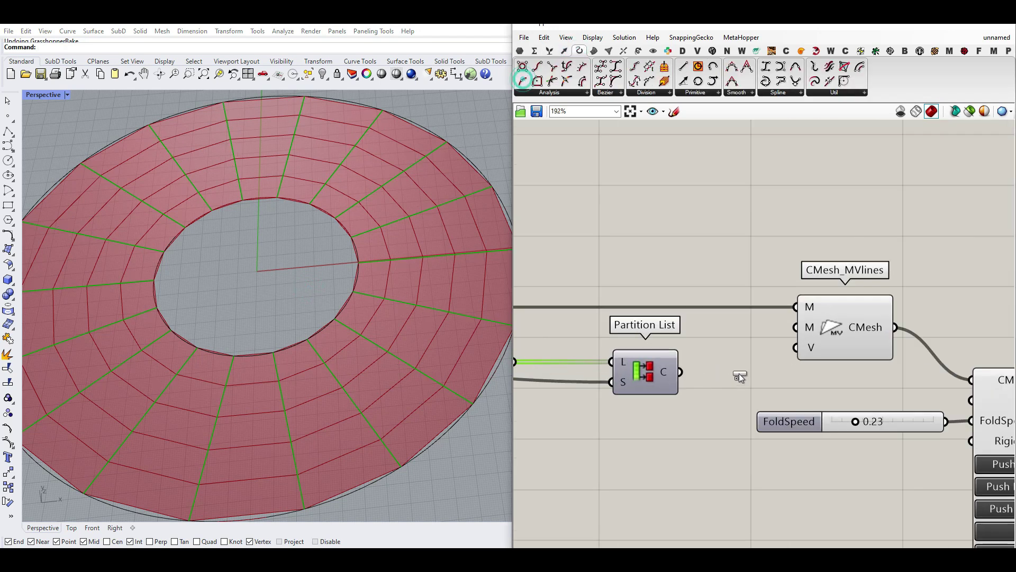
click(729, 362)
drag(688, 370, 681, 242)
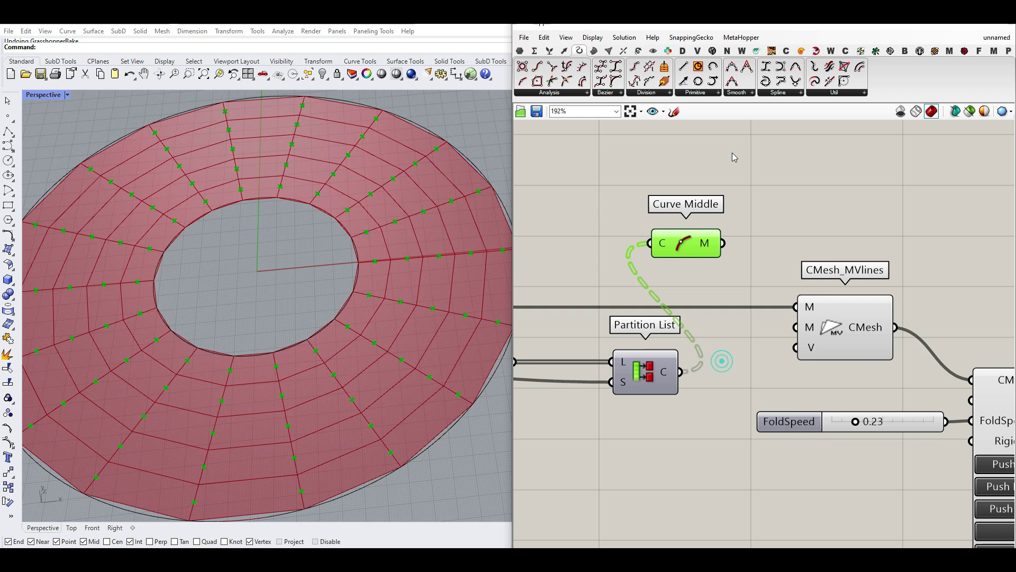
click(653, 52)
drag(870, 81, 801, 225)
drag(724, 244, 774, 232)
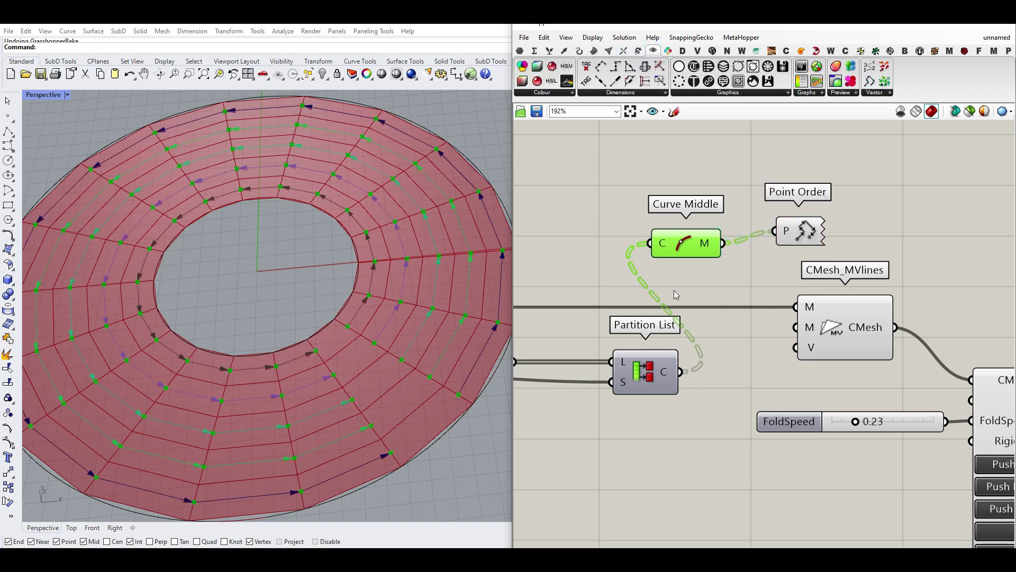
Add a Point List component fed by Curve Middle's M output and bake its index labels.
drag(870, 67, 748, 255)
right_click(779, 263)
click(806, 306)
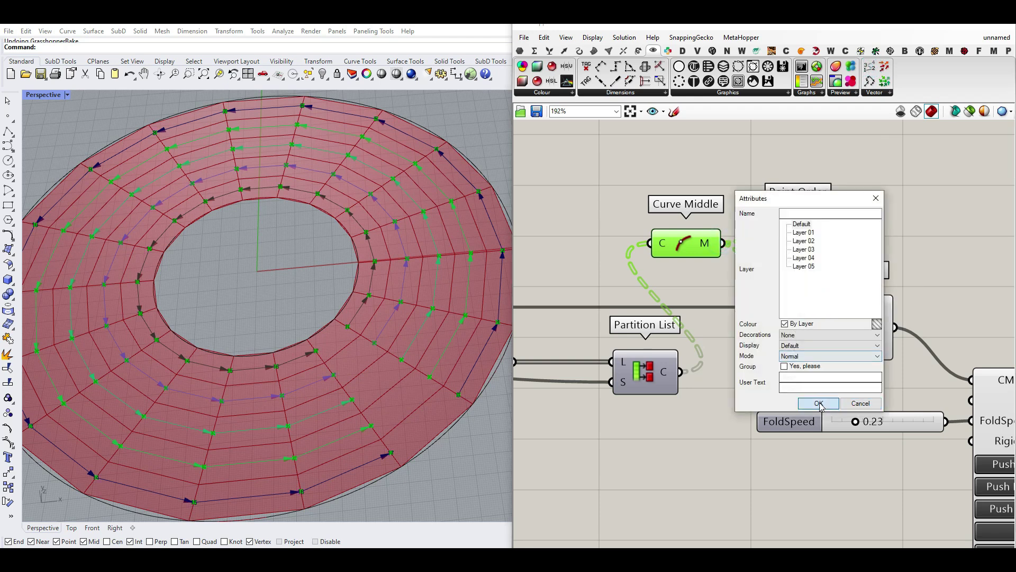
click(820, 402)
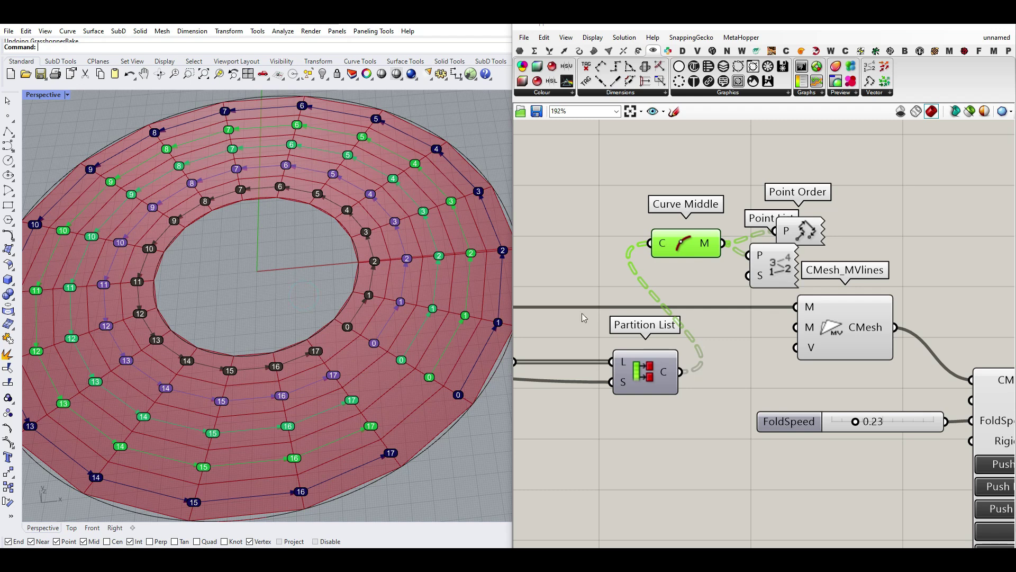
Remove the Point List, Point Order and Curve Middle components and undo the baked index labels.
click(780, 263)
key(Delete)
click(799, 233)
key(Delete)
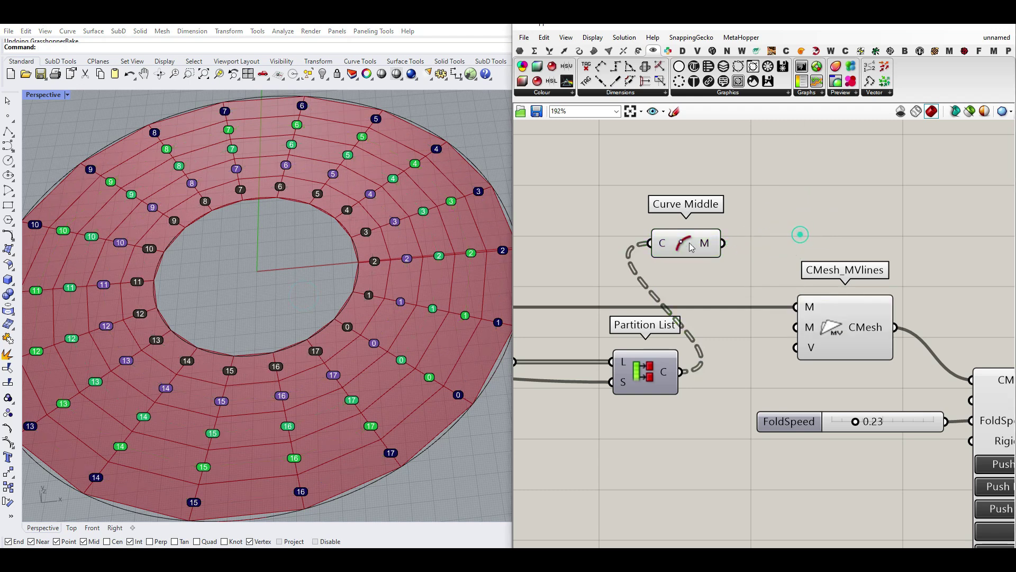
click(674, 239)
key(Delete)
click(317, 275)
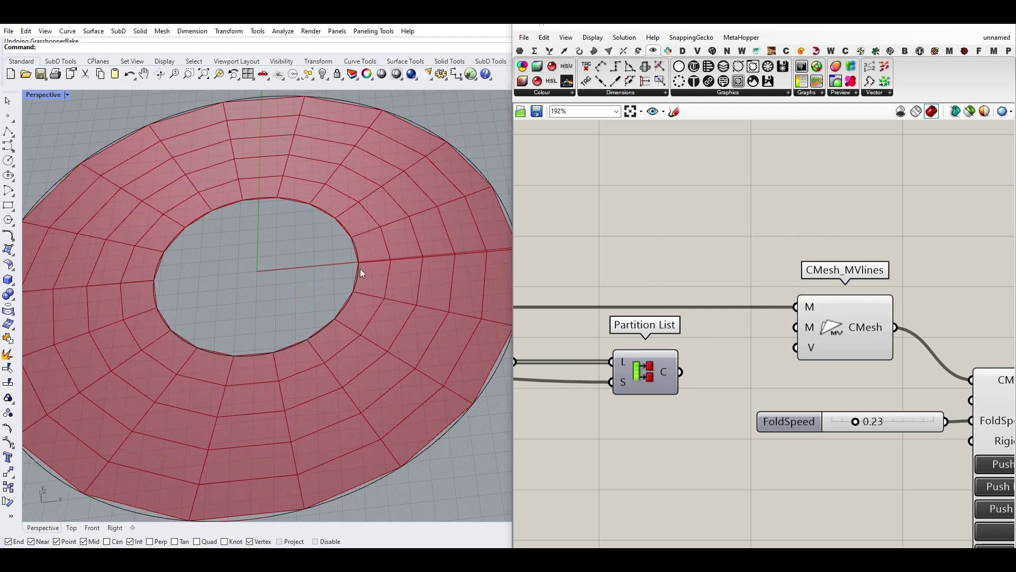
Add a Flip Matrix component beside Partition List.
scroll(727, 339, down, 3)
click(688, 351)
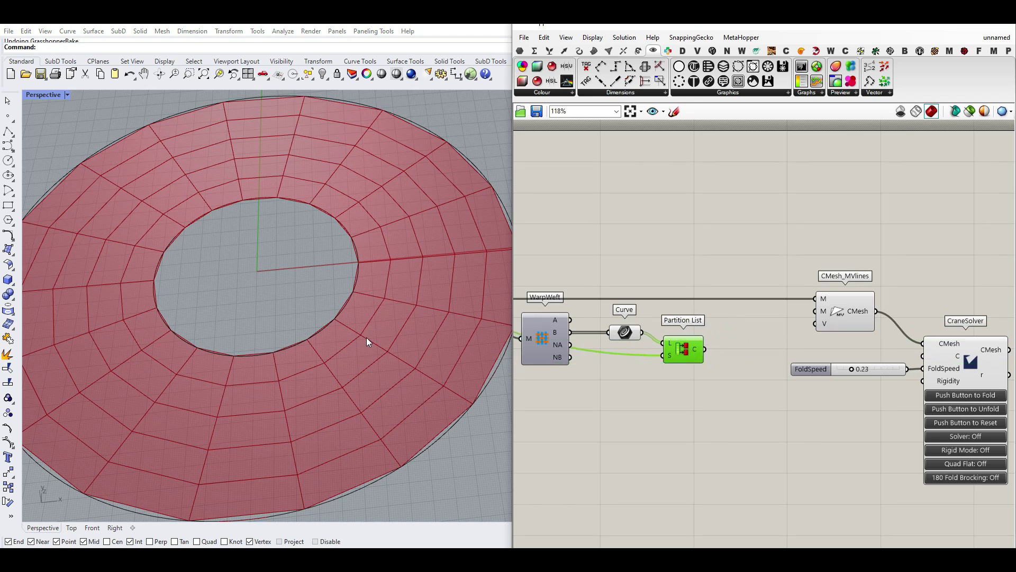
right_drag(921, 352, 766, 348)
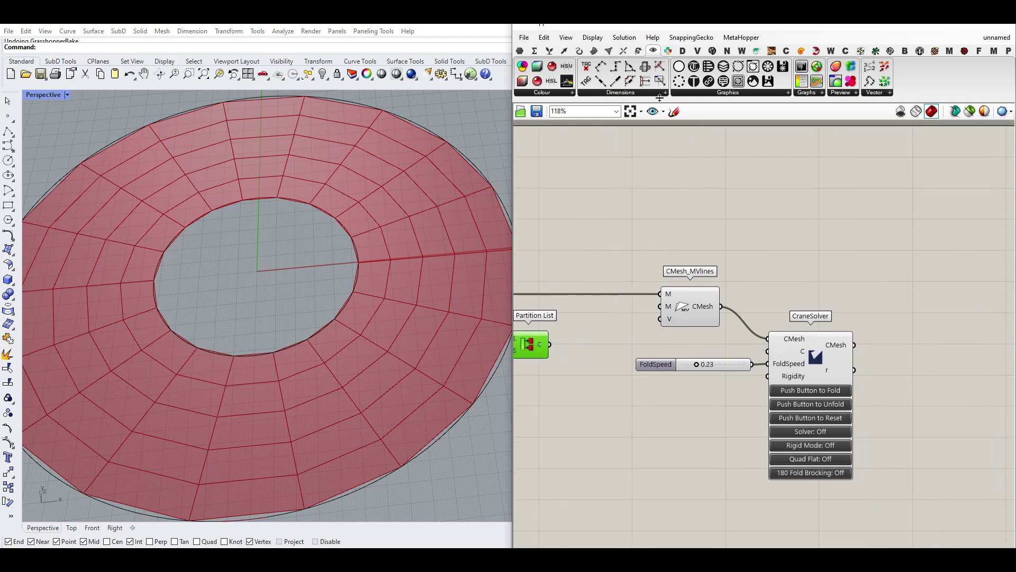
click(550, 51)
click(722, 92)
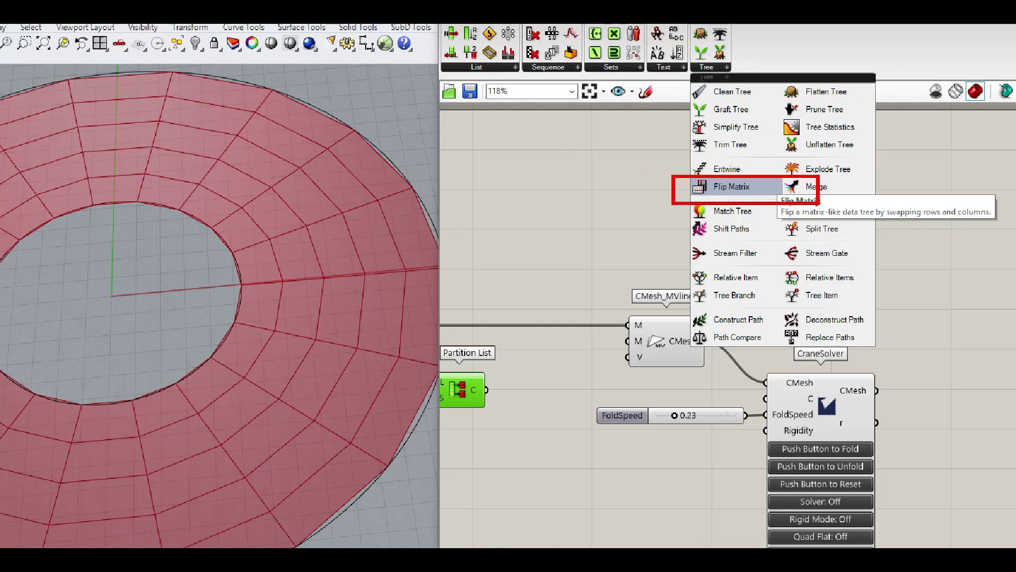
click(695, 179)
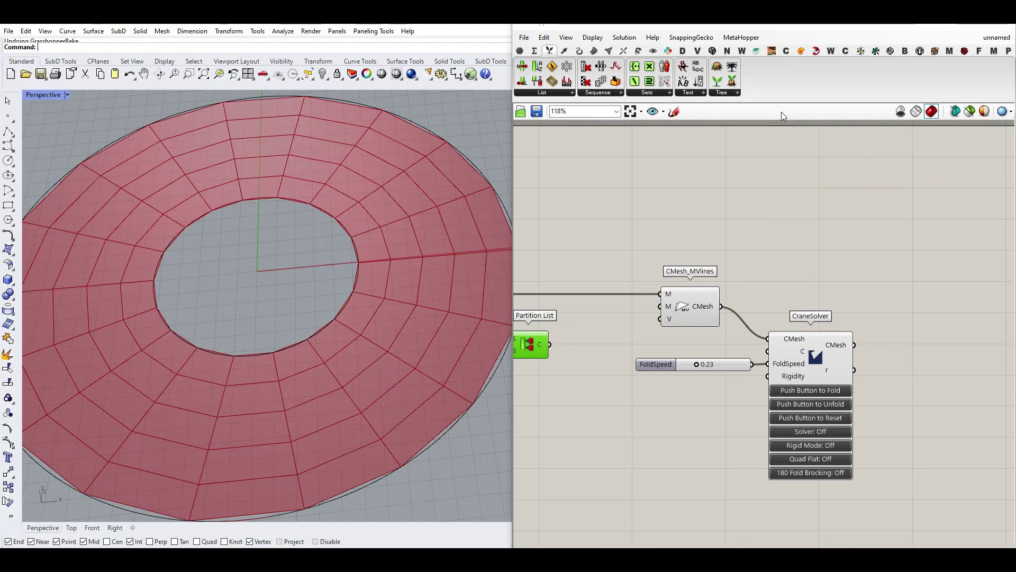
click(731, 94)
click(742, 186)
click(593, 342)
Examine the U Count and V Count settings feeding Mesh Surface to relate them to the partitioned edges.
right_drag(592, 342, 820, 319)
scroll(651, 324, up, 3)
mouse_move(624, 316)
scroll(709, 317, down, 5)
right_drag(709, 317, 905, 319)
scroll(706, 285, up, 5)
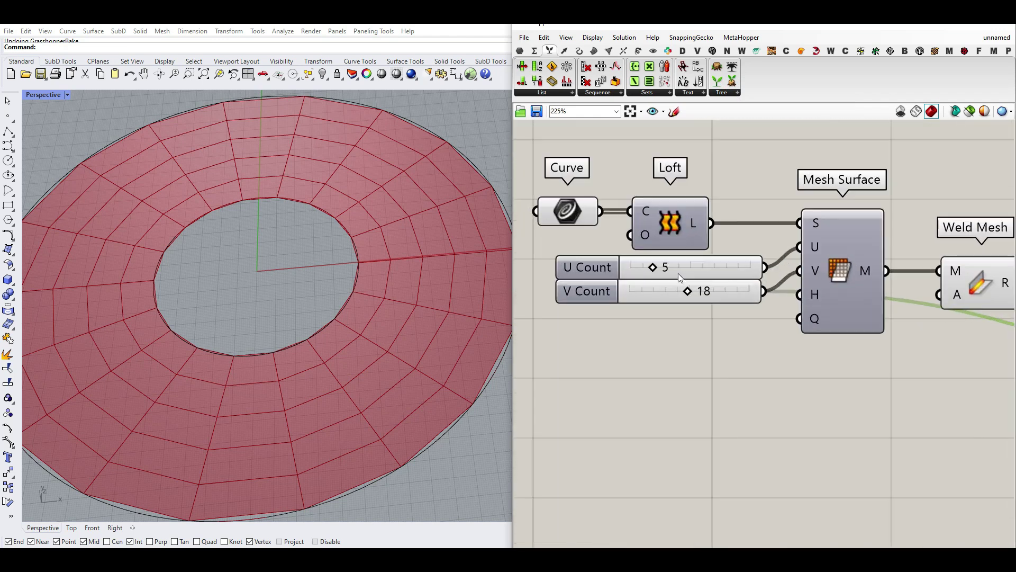
scroll(771, 317, down, 5)
right_drag(771, 318, 637, 309)
right_drag(962, 322, 667, 311)
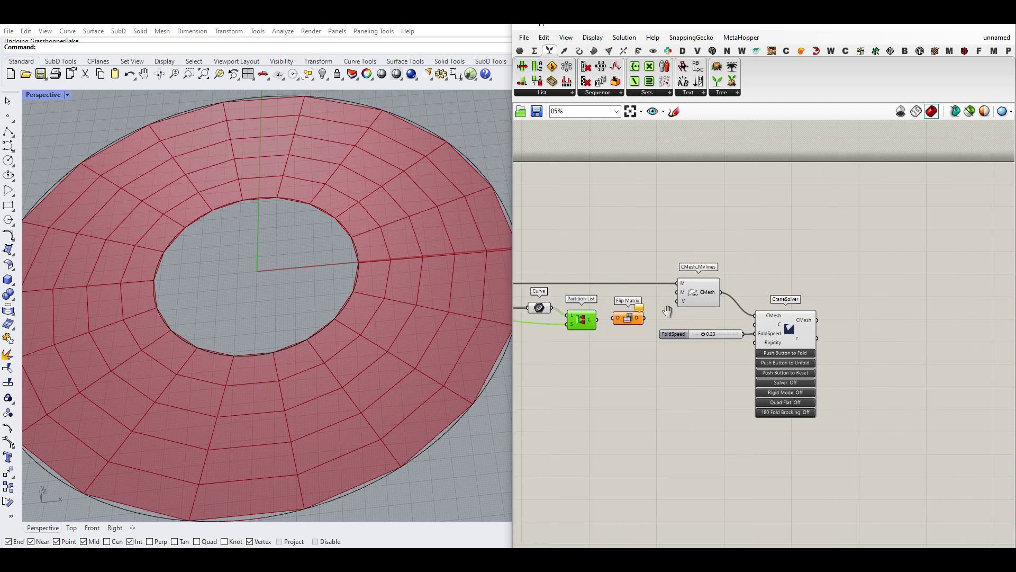
Connect Partition List's C output to Flip Matrix's D input and align the two components.
scroll(641, 318, up, 4)
right_drag(562, 325, 629, 310)
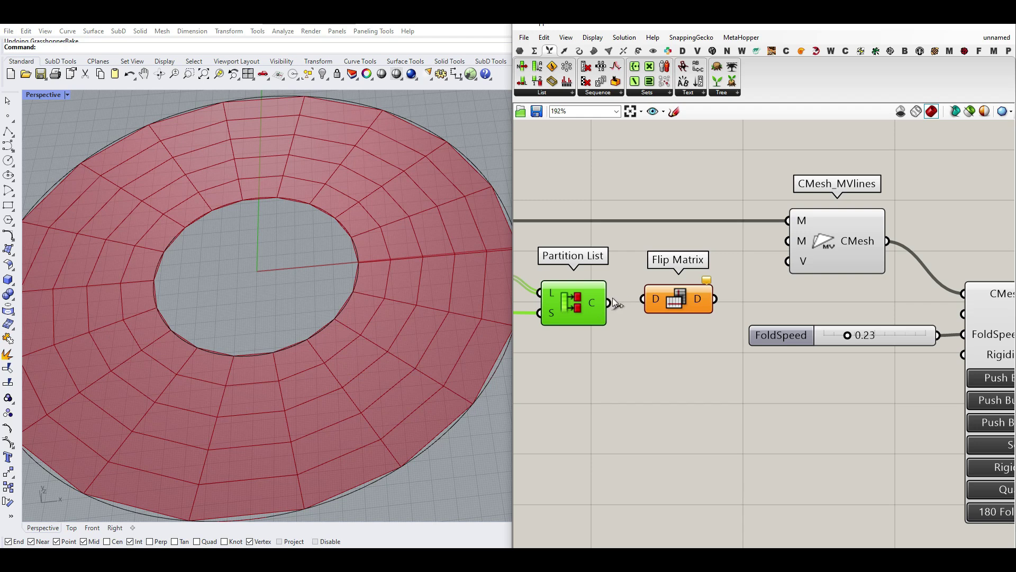
mouse_move(681, 298)
mouse_down()
mouse_move(651, 305)
mouse_move(666, 303)
mouse_up()
right_drag(690, 302, 649, 302)
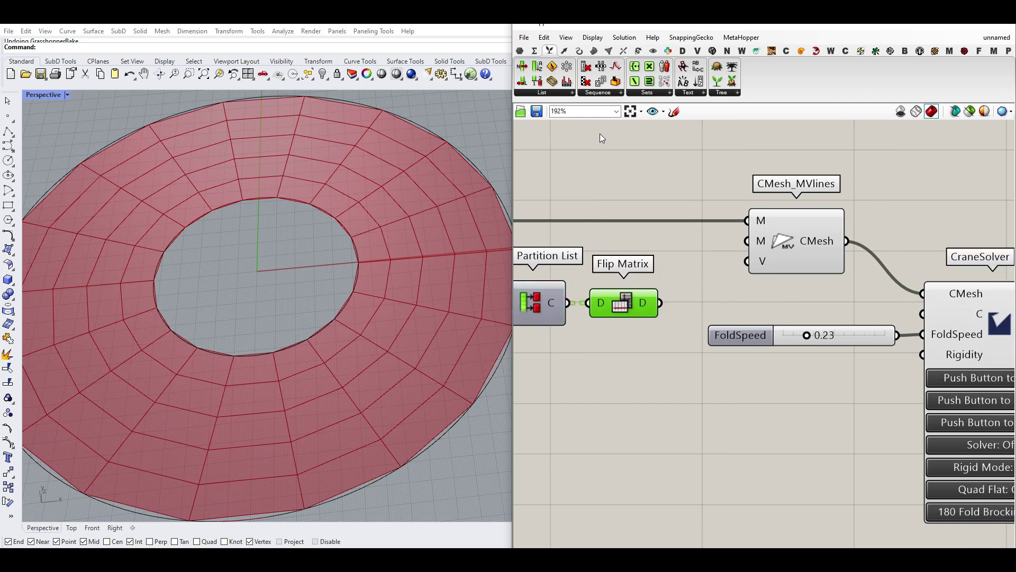
Check the flipped branch order with temporary Curve Middle and Point Order components fed by Flip Matrix's D output, removing both after the check.
click(579, 50)
drag(523, 81, 665, 149)
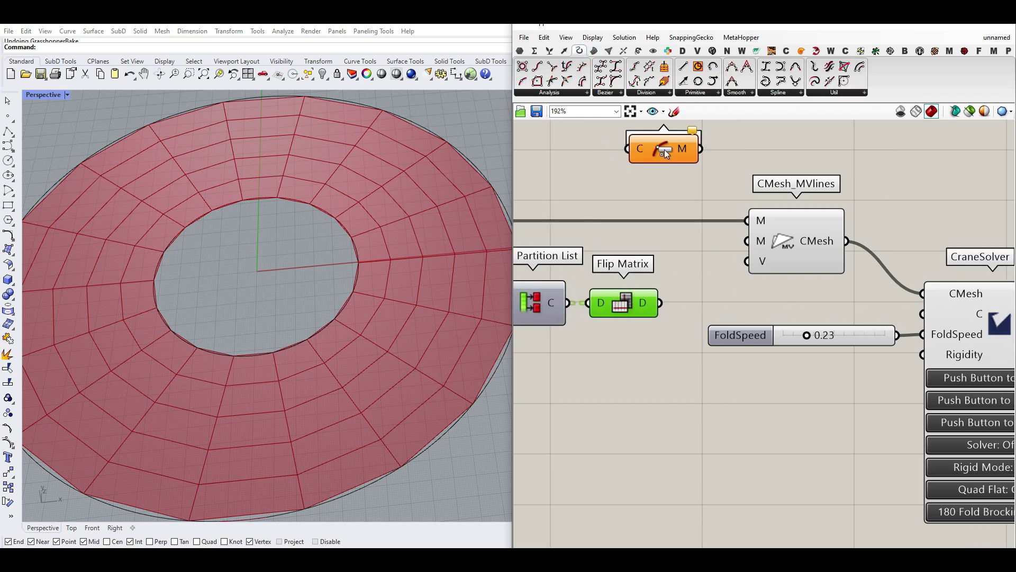
drag(662, 303, 630, 149)
right_drag(688, 175, 660, 218)
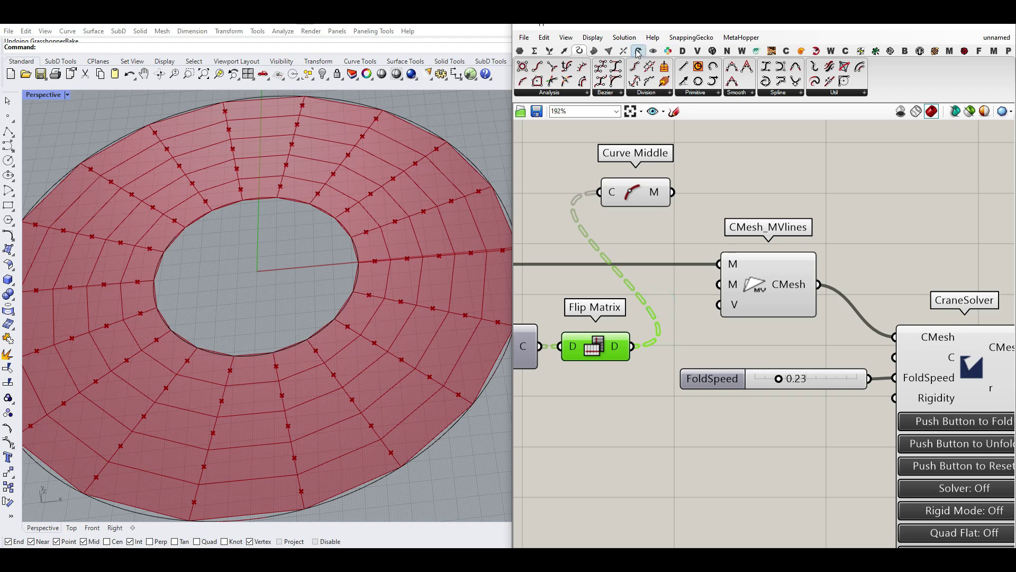
click(653, 52)
drag(869, 81, 752, 178)
drag(672, 191, 728, 180)
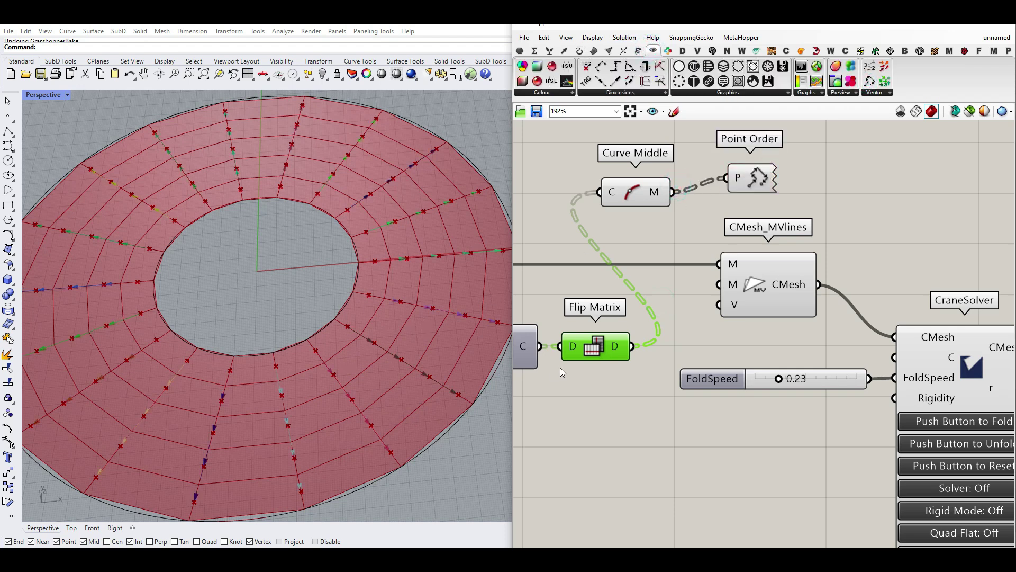
drag(813, 144, 610, 223)
key(Delete)
Move CMesh_MVlines, FoldSpeed and CraneSolver away from Flip Matrix and add a Curve parameter fed by Flip Matrix's D output.
scroll(651, 305, down, 3)
drag(828, 262, 658, 403)
drag(805, 342, 901, 342)
click(658, 256)
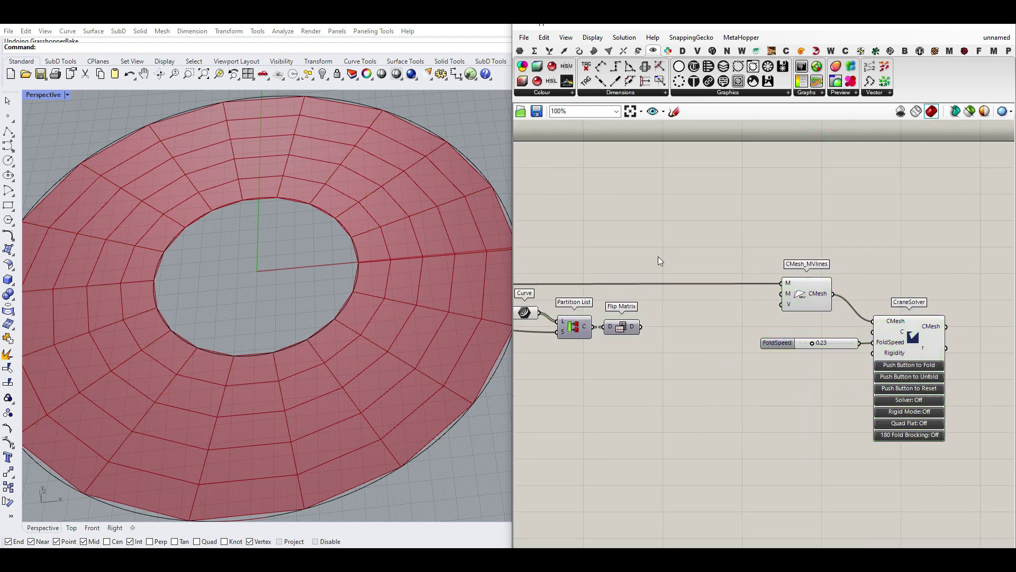
scroll(659, 256, up, 3)
click(520, 50)
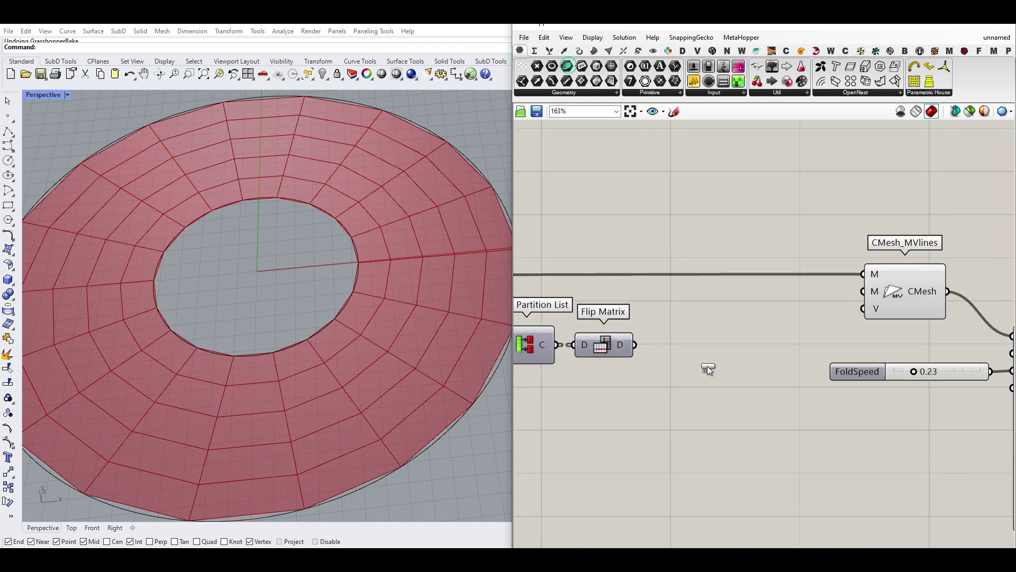
click(669, 335)
drag(635, 345, 728, 349)
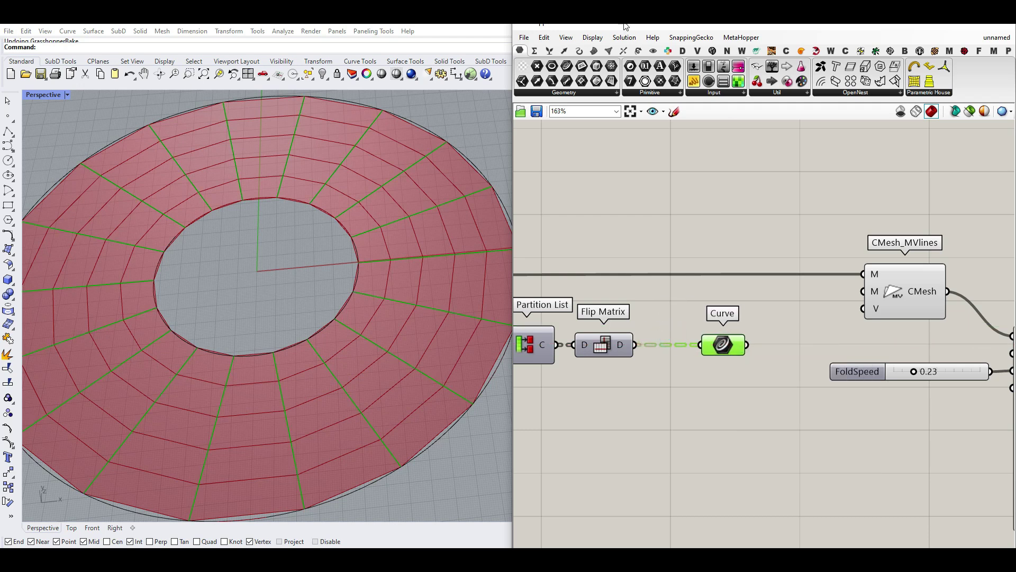
Add a Join Curves component fed by the flipped Curve parameter, making room by moving the Crane components farther along the canvas.
click(579, 50)
drag(829, 82, 769, 346)
right_drag(782, 348, 599, 333)
scroll(614, 323, down, 3)
drag(802, 264, 609, 433)
drag(784, 346, 846, 350)
click(832, 288)
scroll(664, 362, up, 4)
right_drag(664, 363, 762, 367)
drag(772, 326, 667, 321)
Flatten Join Curves' C output and bake the joined radial curves.
right_click(691, 317)
click(713, 358)
right_click(704, 323)
click(738, 340)
click(735, 443)
Select baked radial curves in the Rhino viewport to check that they are joined, and undo the bake.
click(393, 301)
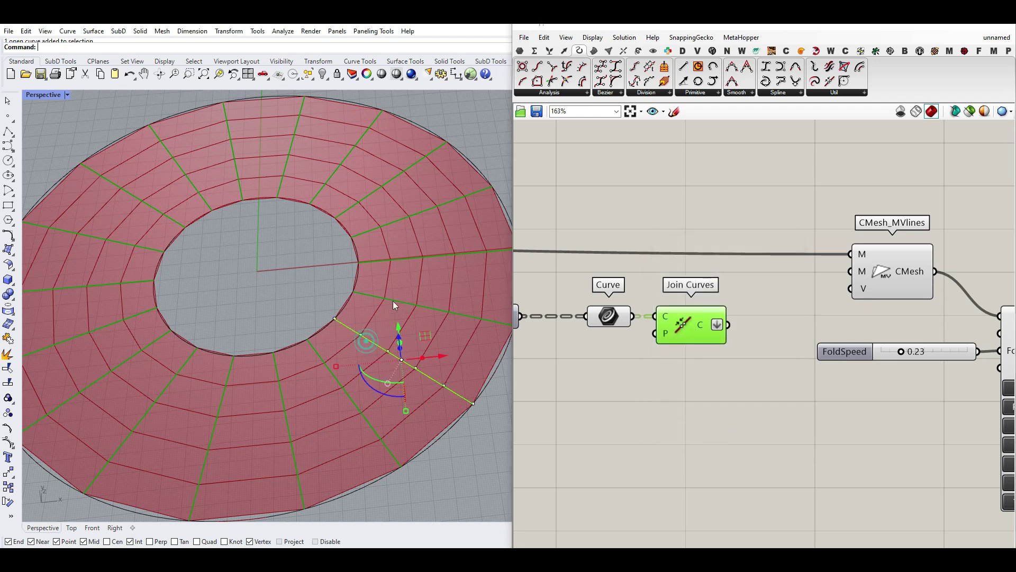
click(391, 260)
click(303, 241)
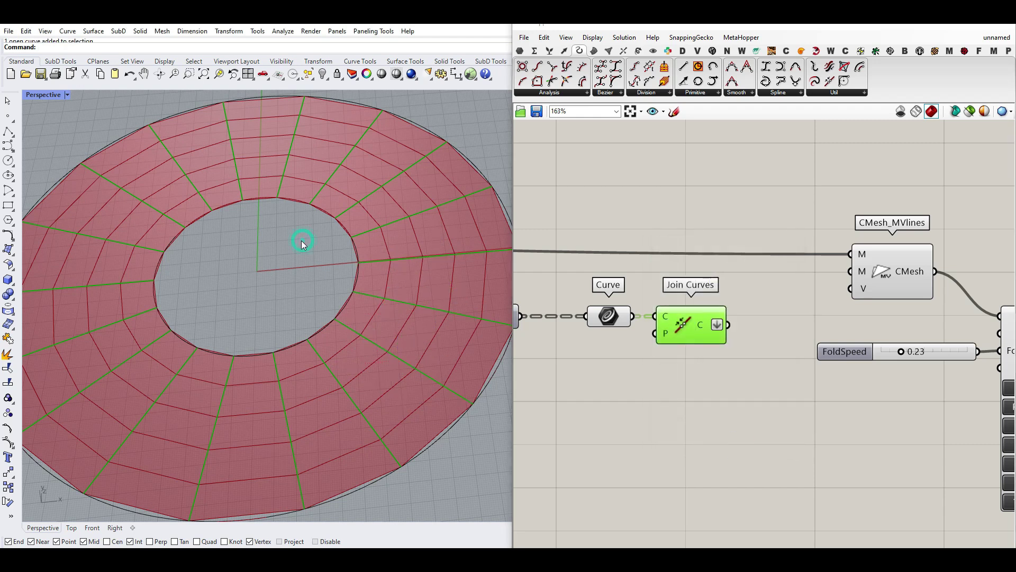
right_click(618, 312)
click(629, 331)
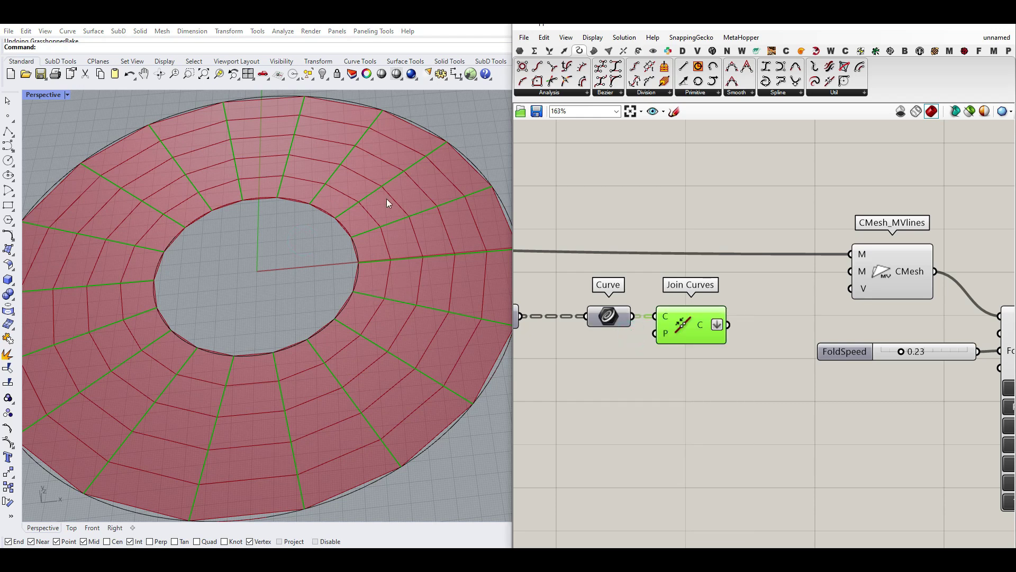
Move the CMesh_MVlines, FoldSpeed and CraneSolver components farther away from Join Curves.
right_drag(768, 327, 629, 331)
scroll(628, 332, down, 3)
drag(837, 267, 709, 381)
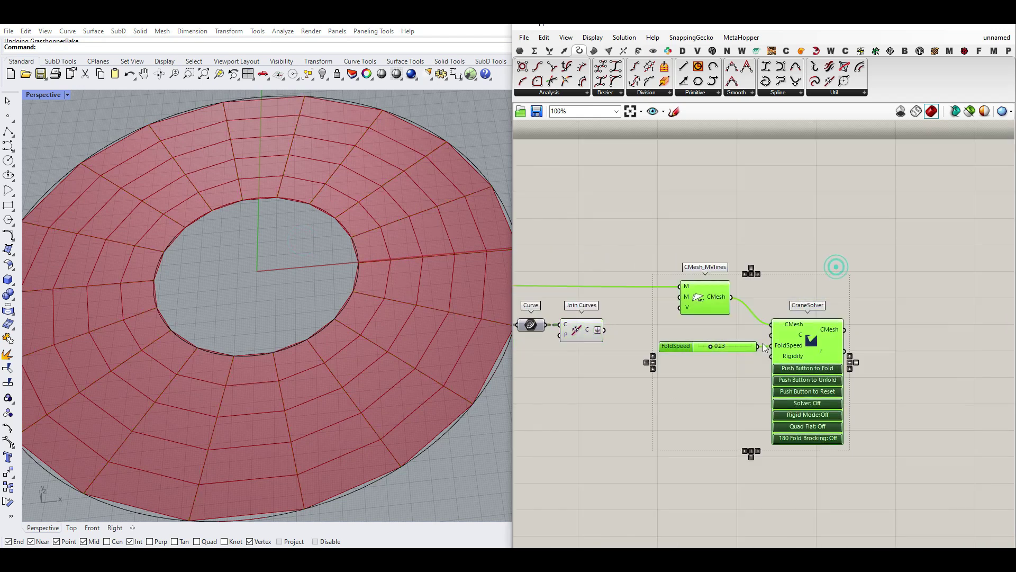
drag(807, 336, 878, 337)
click(664, 297)
Add a Curve Middle component fed by Join Curves' C output and show its point sequence with a Point Order component.
scroll(617, 303, up, 4)
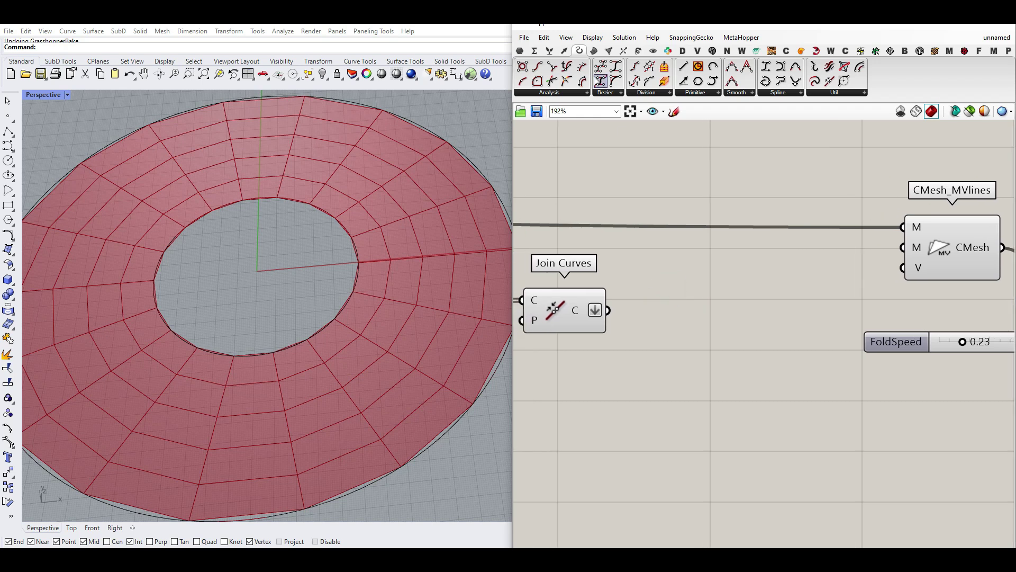
drag(649, 281, 668, 289)
drag(607, 310, 635, 290)
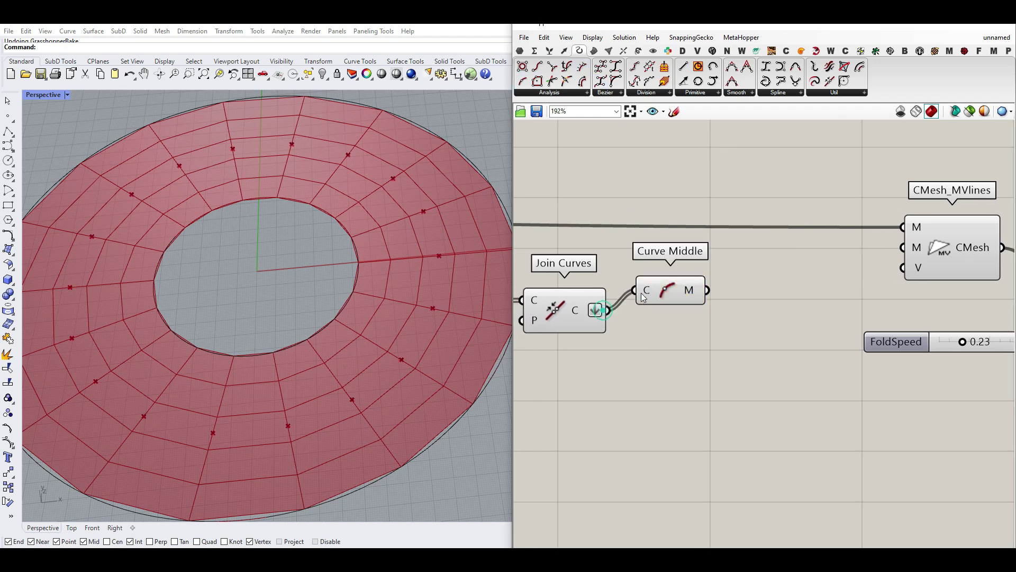
click(654, 53)
drag(869, 67, 736, 297)
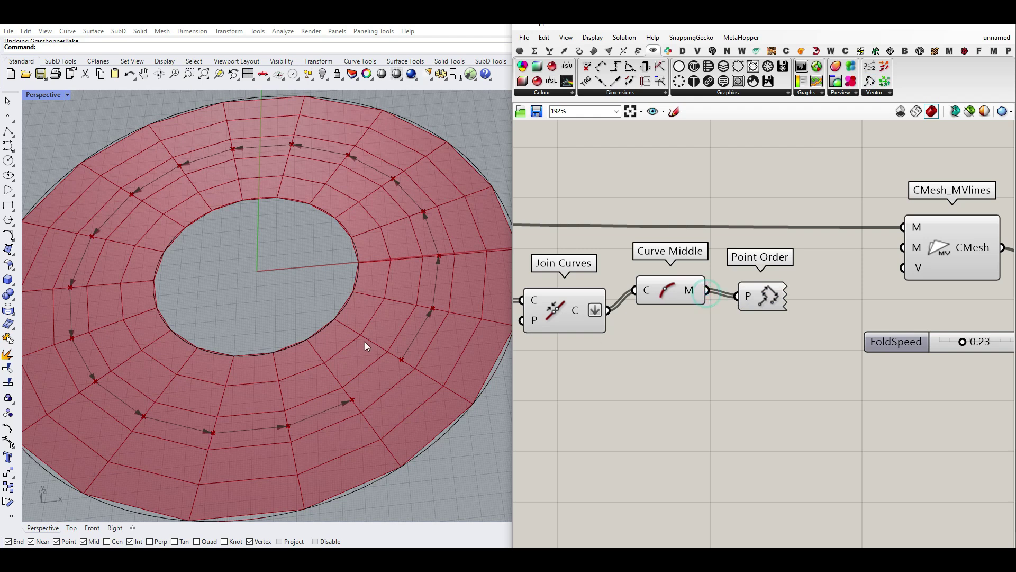
Add a Dispatch component and connect Join Curves' C output to its L input.
double_click(690, 354)
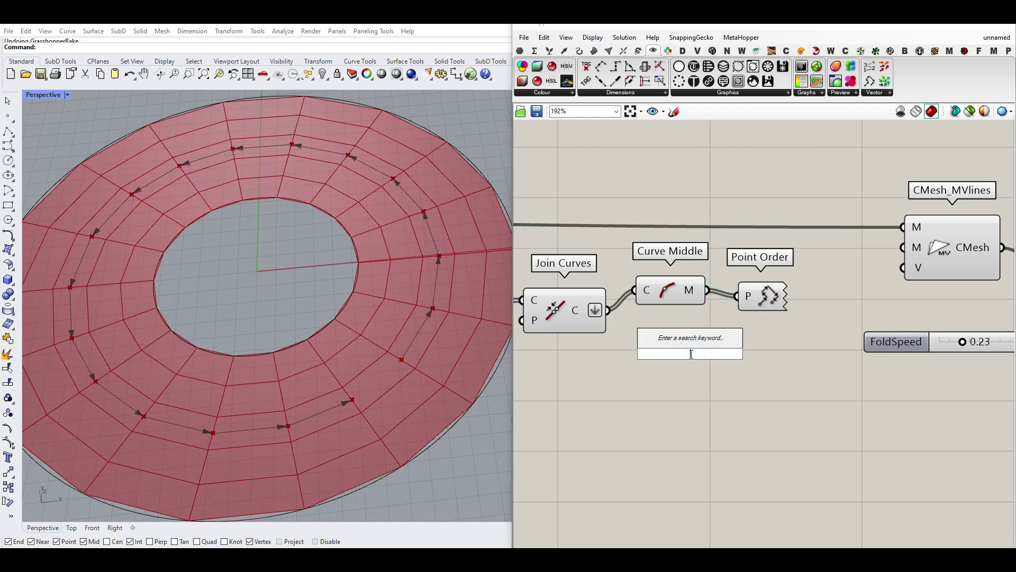
click(549, 51)
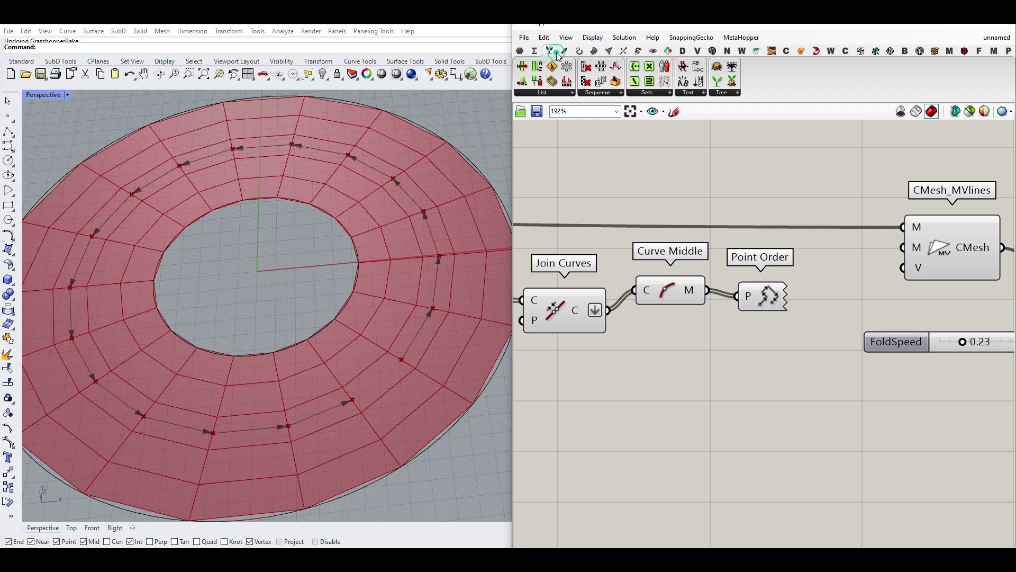
click(550, 93)
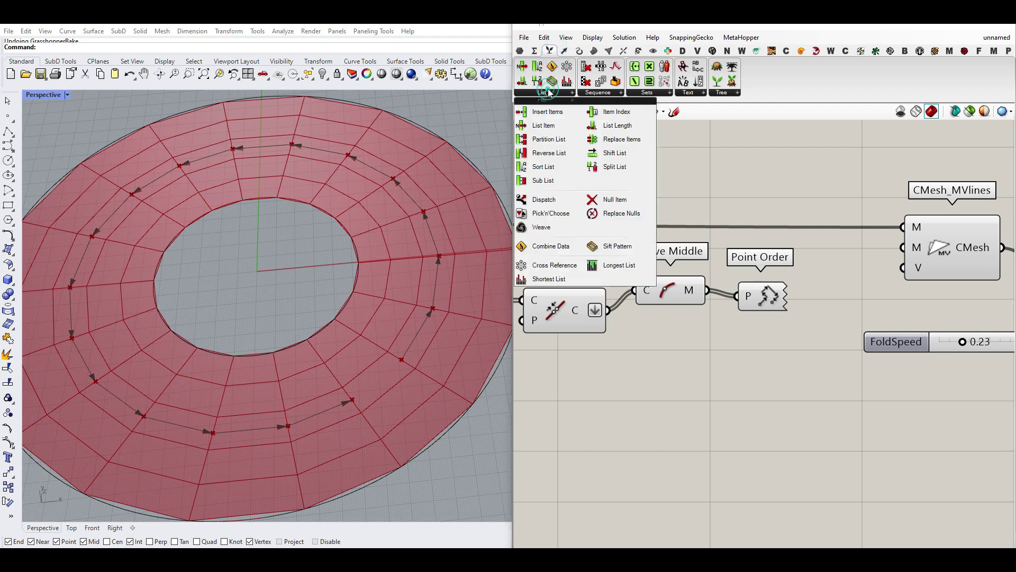
click(552, 205)
click(730, 366)
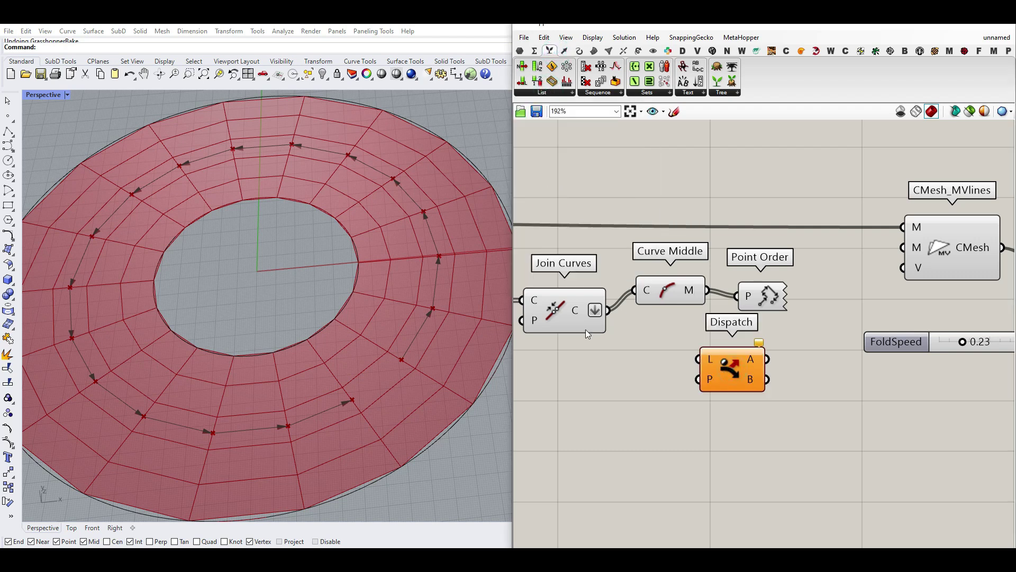
drag(607, 310, 685, 349)
Remove the Curve Middle and Point Order components and place Dispatch directly beside Join Curves.
drag(800, 275, 683, 293)
key(Delete)
drag(727, 366, 714, 317)
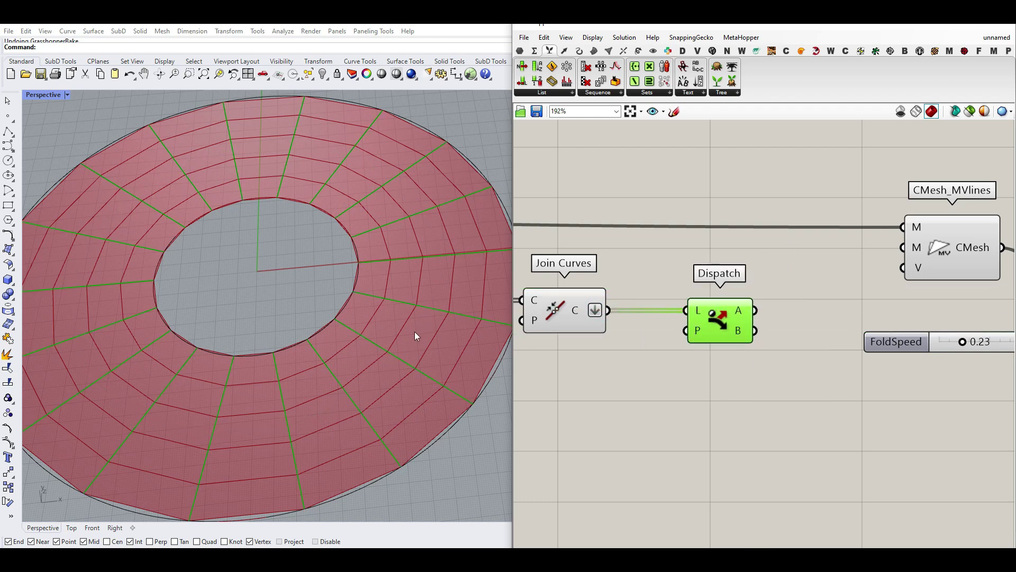
drag(409, 312, 414, 285)
mouse_move(356, 181)
mouse_down()
mouse_move(376, 173)
mouse_move(264, 166)
mouse_up()
key(Escape)
Add a Curve parameter fed by Dispatch's A output and a duplicate Curve parameter fed by its B output.
click(520, 51)
drag(567, 66, 796, 280)
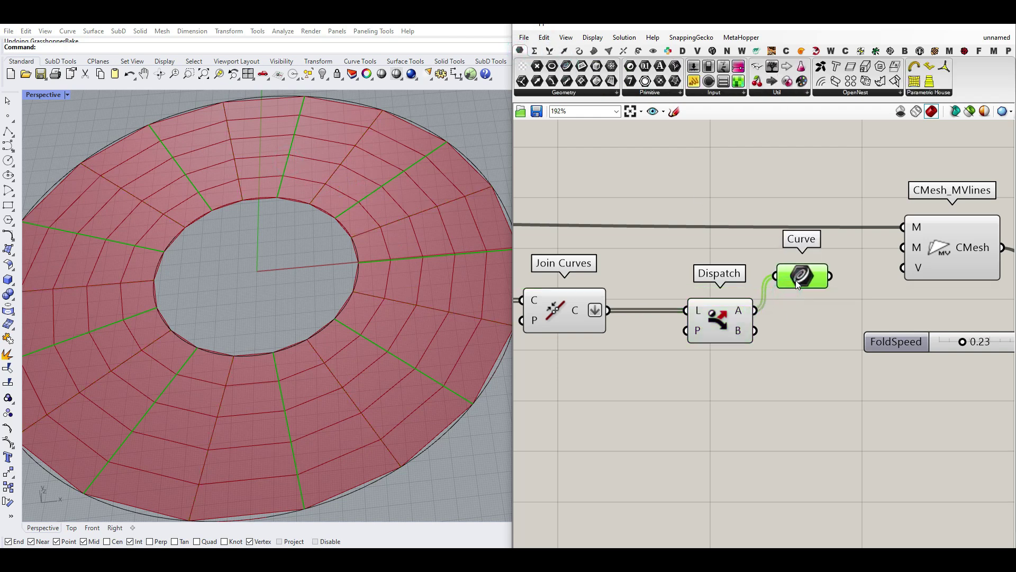
key(ctrl+c)
key(ctrl+v)
drag(802, 294, 798, 361)
drag(755, 331, 783, 354)
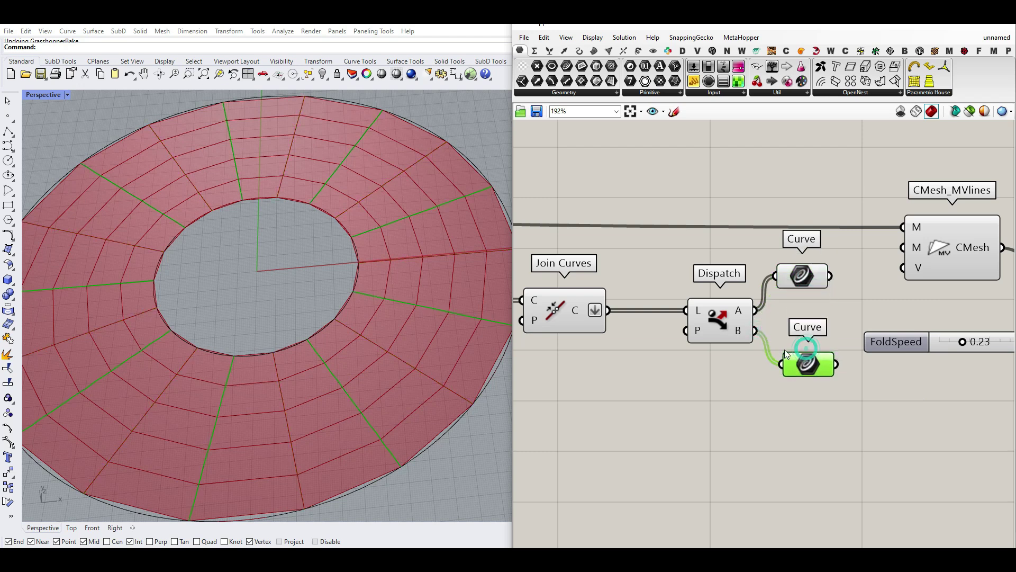
Set the Mesh Surface V count to 15 and restrict its slider to even numbers.
scroll(189, 305, down, 2)
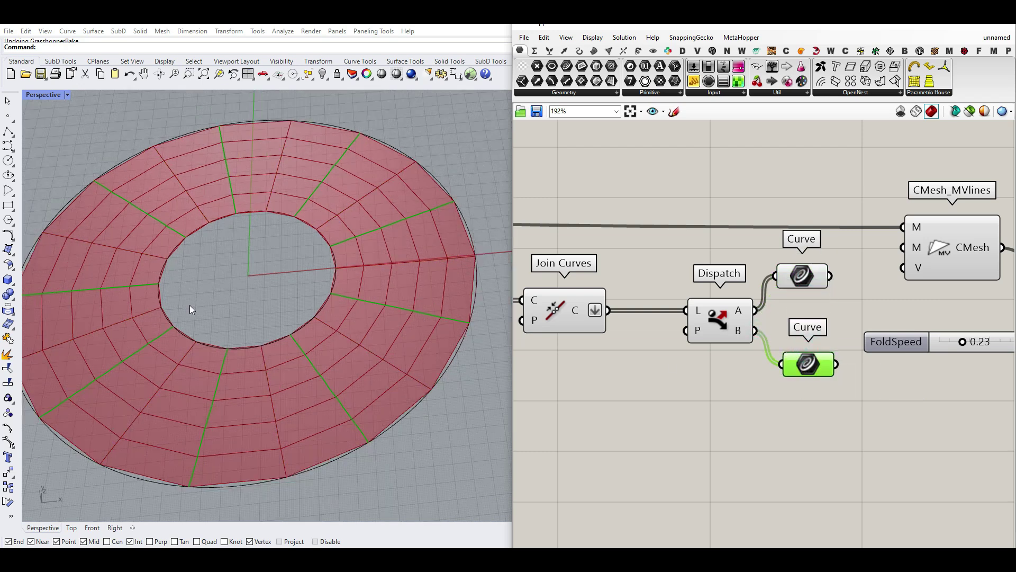
scroll(671, 317, down, 5)
scroll(680, 319, up, 2)
scroll(642, 286, up, 5)
drag(650, 319, 632, 320)
right_drag(253, 397, 354, 322)
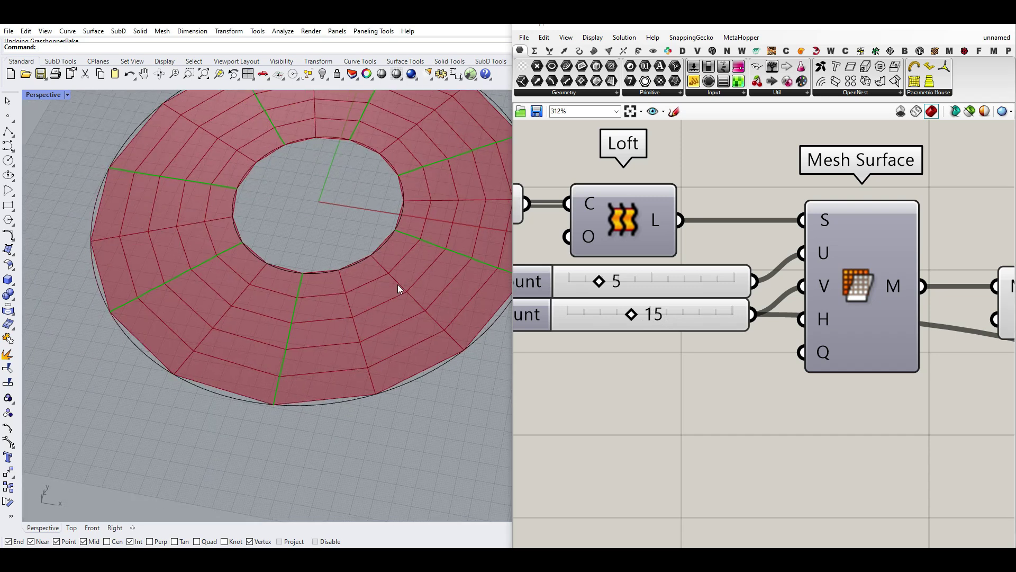
double_click(540, 313)
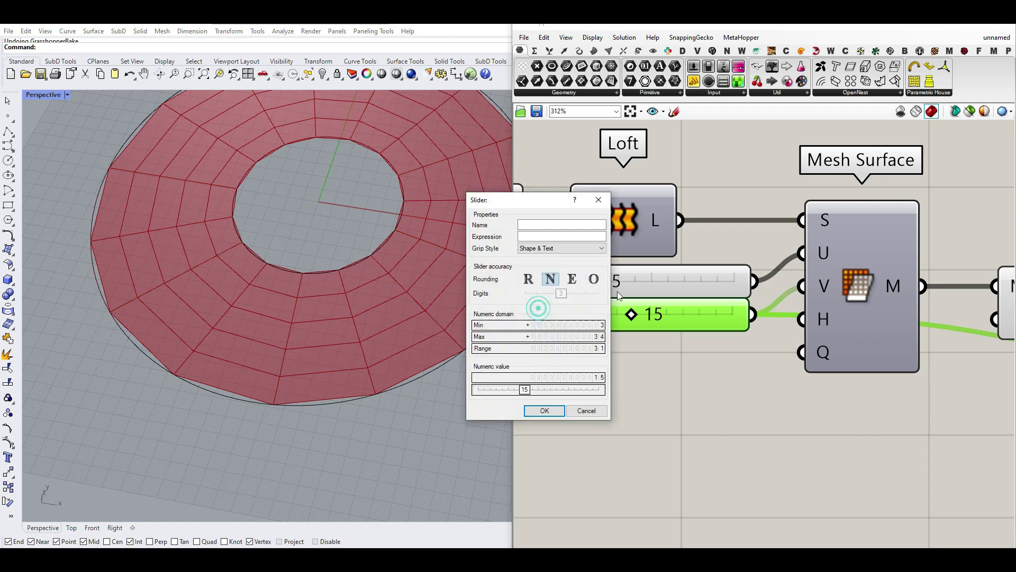
click(544, 409)
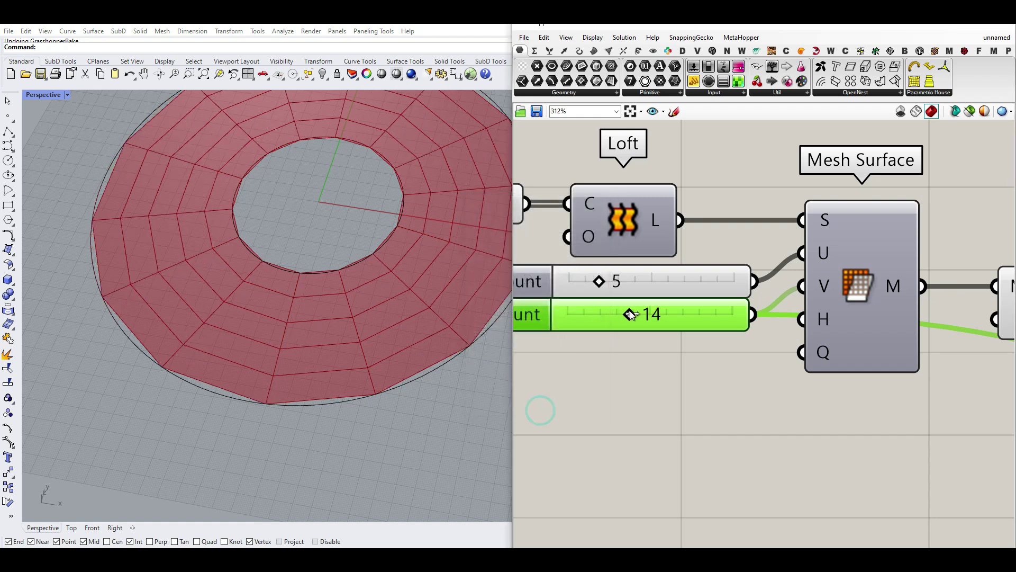
Highlight the curves of Dispatch's A branch and raise the V count of the Mesh Surface.
scroll(749, 341, down, 5)
right_drag(1012, 370, 876, 364)
right_drag(979, 378, 787, 367)
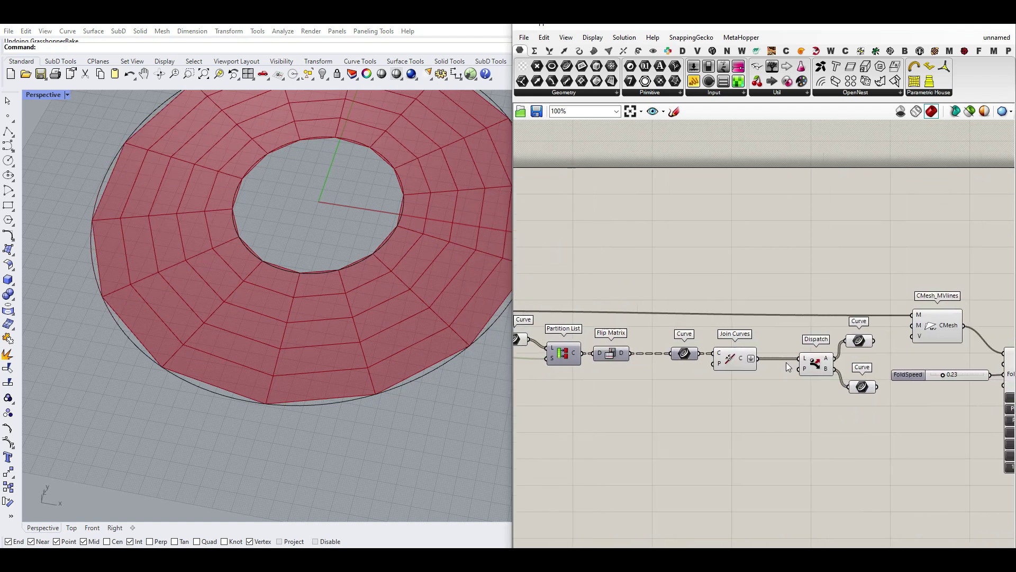
click(856, 341)
scroll(856, 313, down, 2)
right_drag(581, 324, 653, 325)
scroll(653, 319, up, 4)
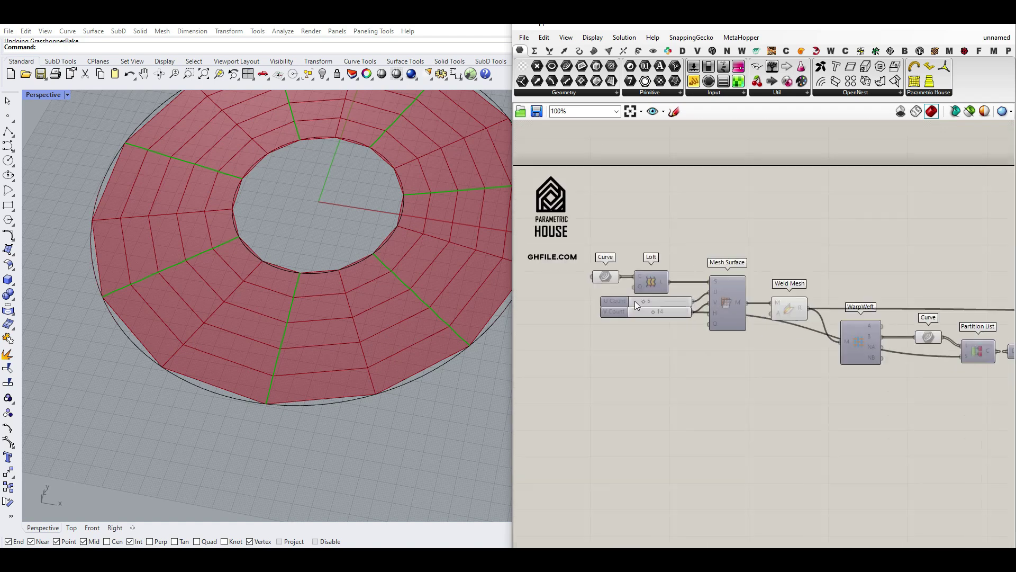
drag(656, 320, 687, 320)
scroll(687, 320, down, 3)
scroll(663, 307, up, 3)
scroll(662, 307, up, 3)
Move the CMesh_MVlines, FoldSpeed and CraneSolver components farther from the Curve parameters to make room.
drag(1014, 433, 1015, 403)
drag(930, 266, 771, 417)
drag(740, 310, 850, 304)
click(712, 328)
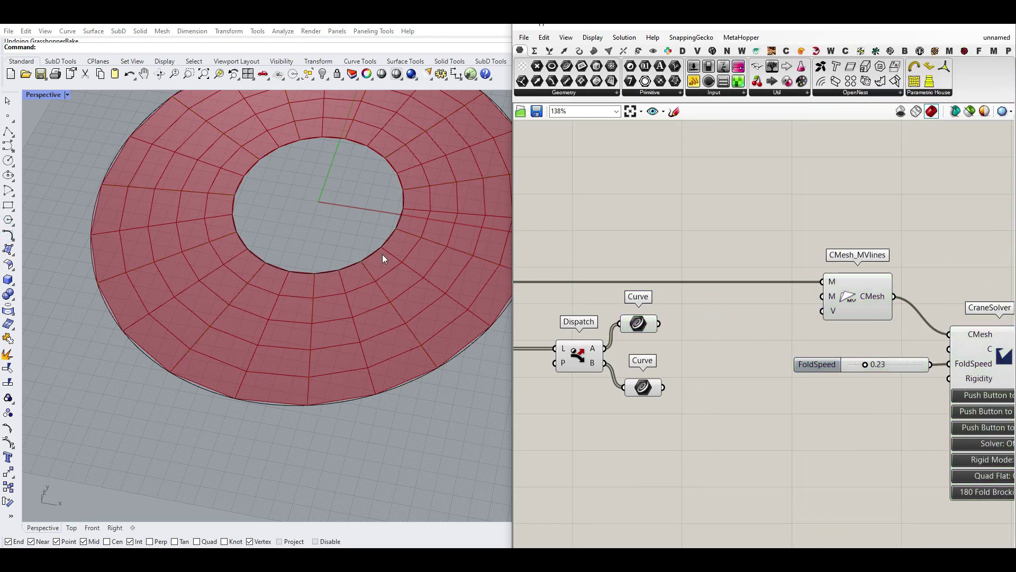
Add an Explode component fed by the Dispatch A Curve parameter and a duplicate Explode fed by the B Curve parameter.
click(585, 50)
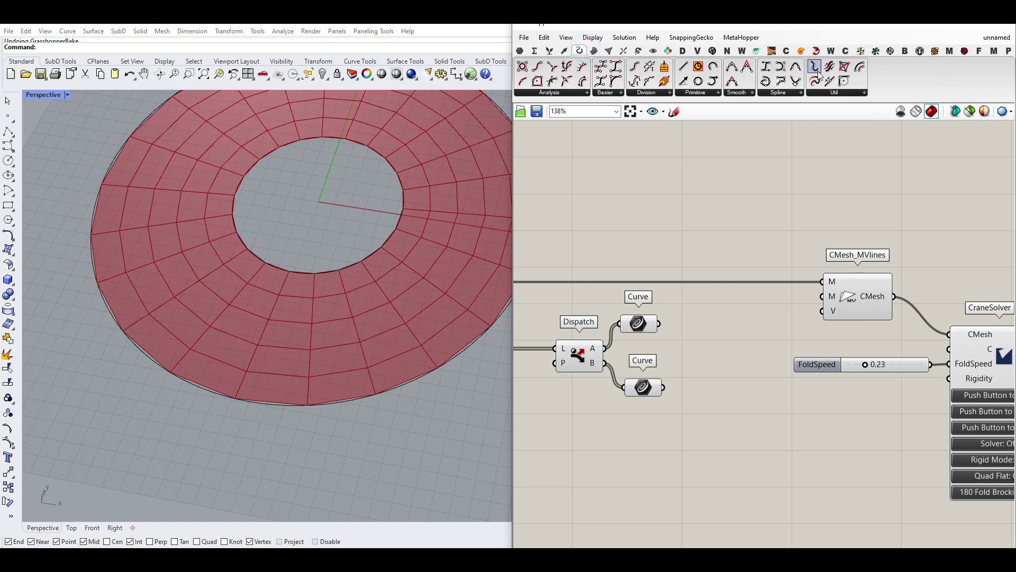
drag(815, 67, 699, 324)
scroll(699, 323, up, 3)
drag(613, 299, 664, 404)
key(ctrl+c)
key(ctrl+v)
drag(704, 391, 707, 408)
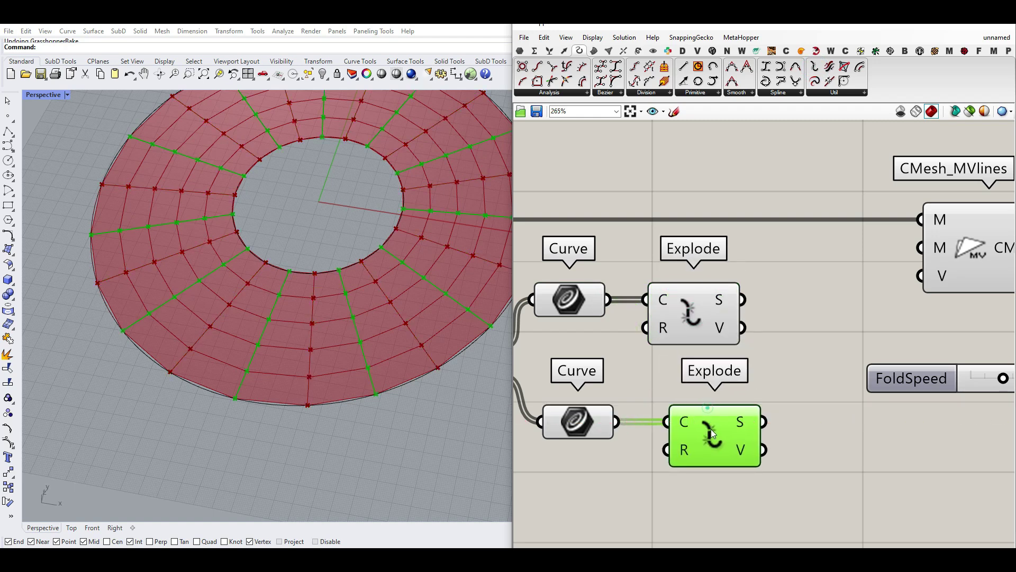
Flatten the S outputs of both Explode components and align the two components.
right_click(720, 300)
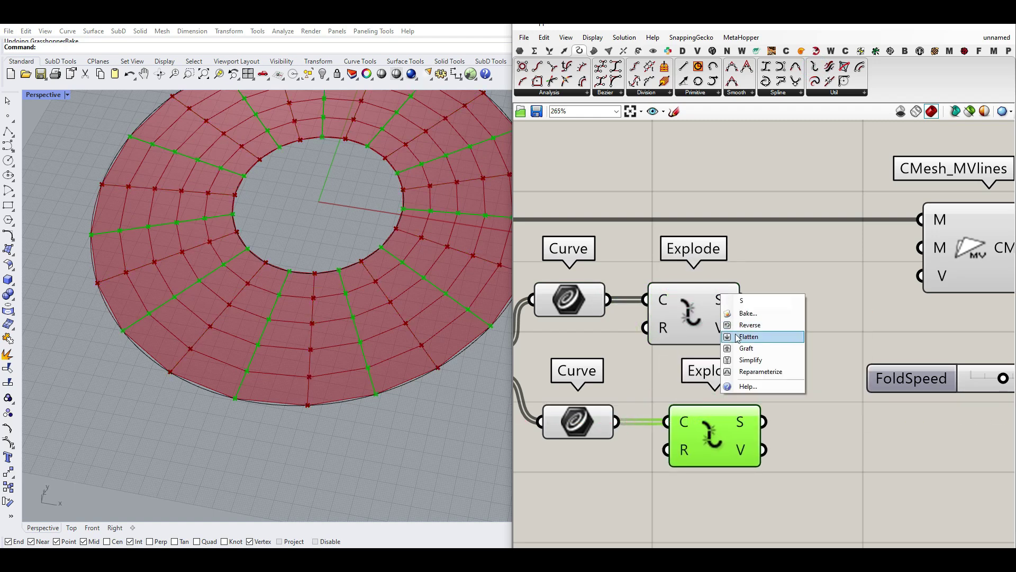
click(736, 336)
right_click(743, 422)
click(773, 461)
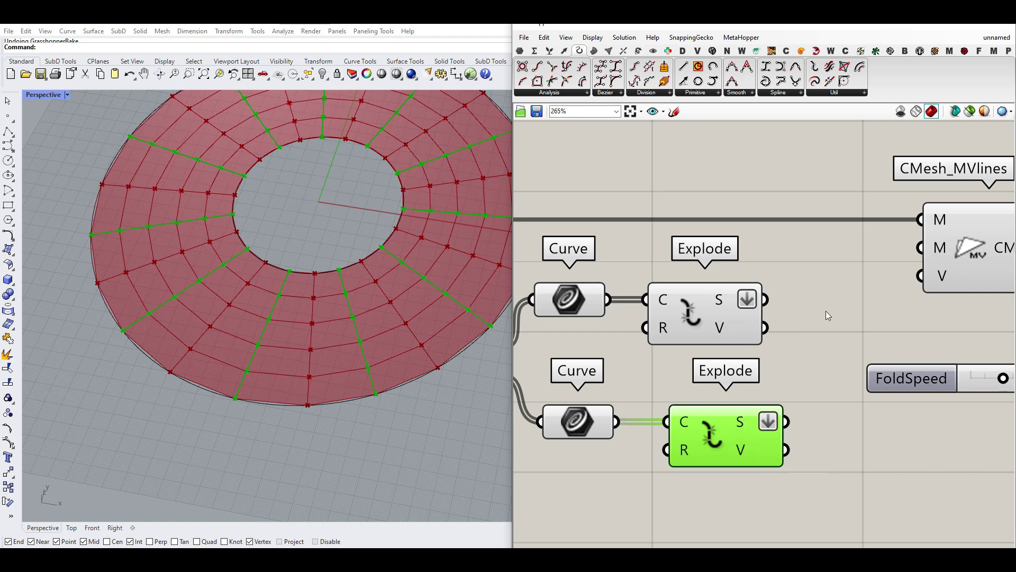
right_drag(826, 311, 682, 309)
drag(571, 317, 587, 316)
click(668, 228)
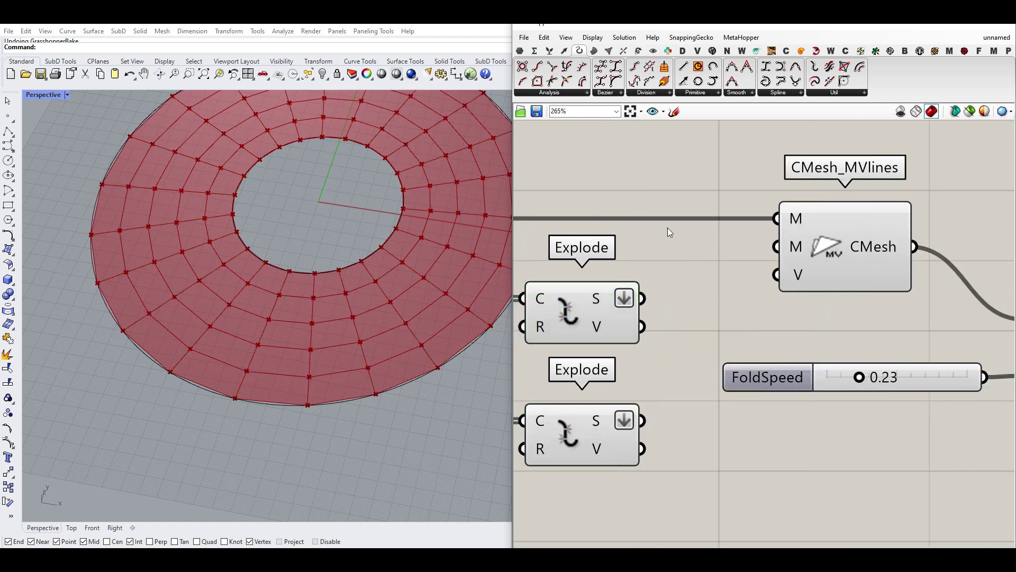
Connect the first Explode's S output to CMesh_MVlines' mountain input and the second Explode's S output to its V input.
mouse_move(602, 297)
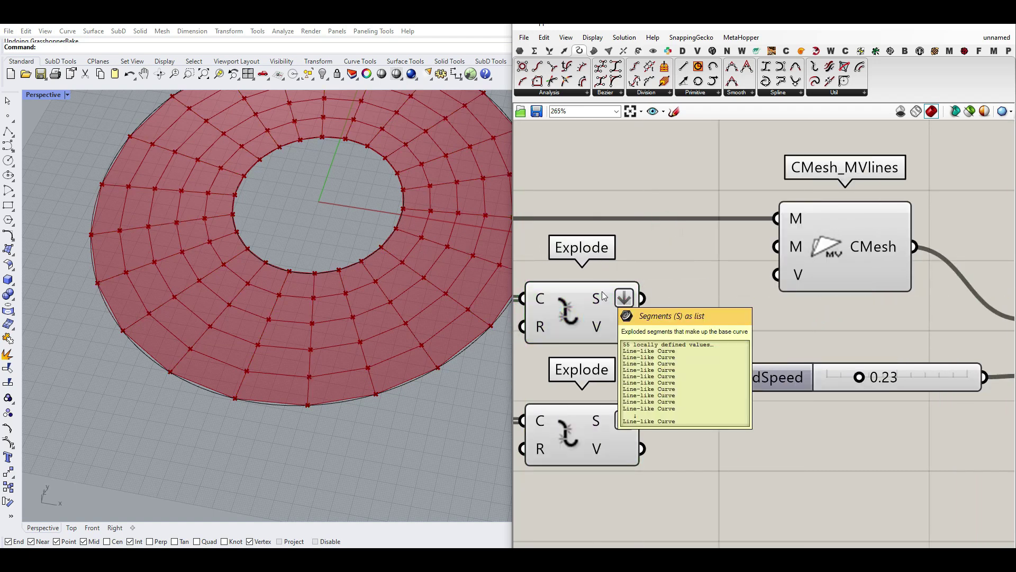
scroll(192, 332, down, 4)
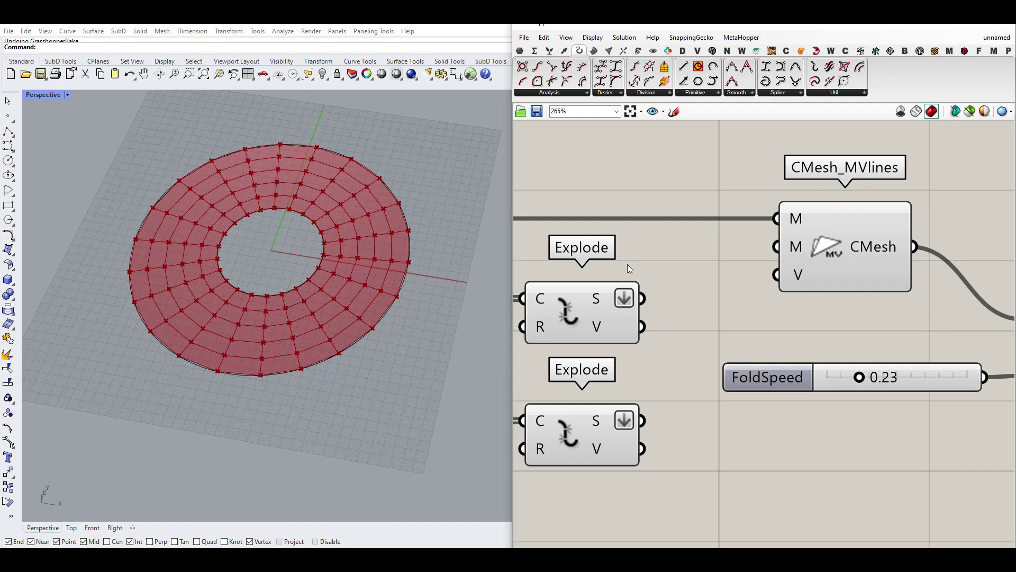
drag(687, 285, 774, 247)
drag(642, 421, 770, 287)
Add a PreviewCMesh component and connect CraneSolver's CMesh output to its CMesh input.
scroll(784, 296, down, 3)
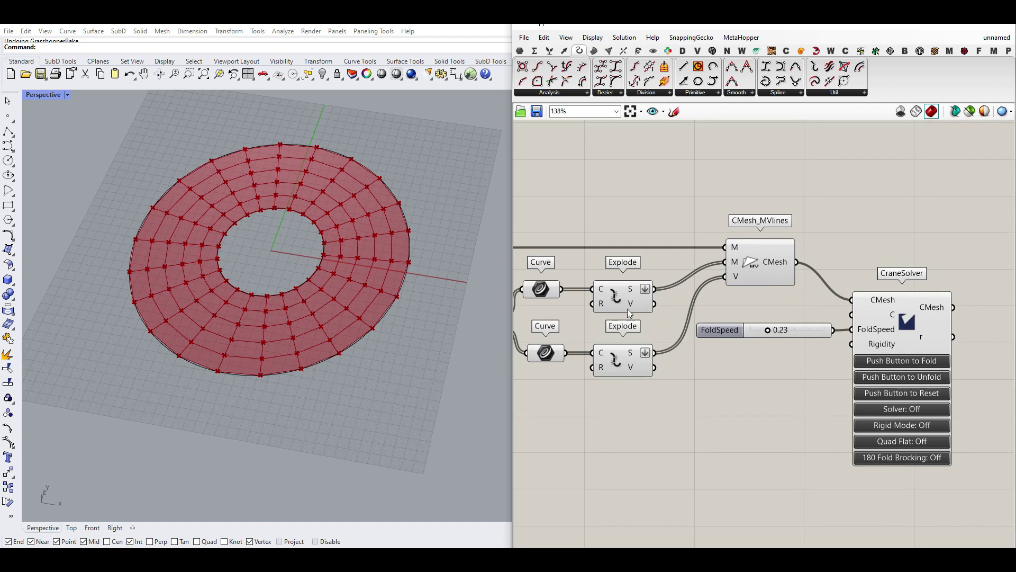
right_drag(853, 324, 695, 316)
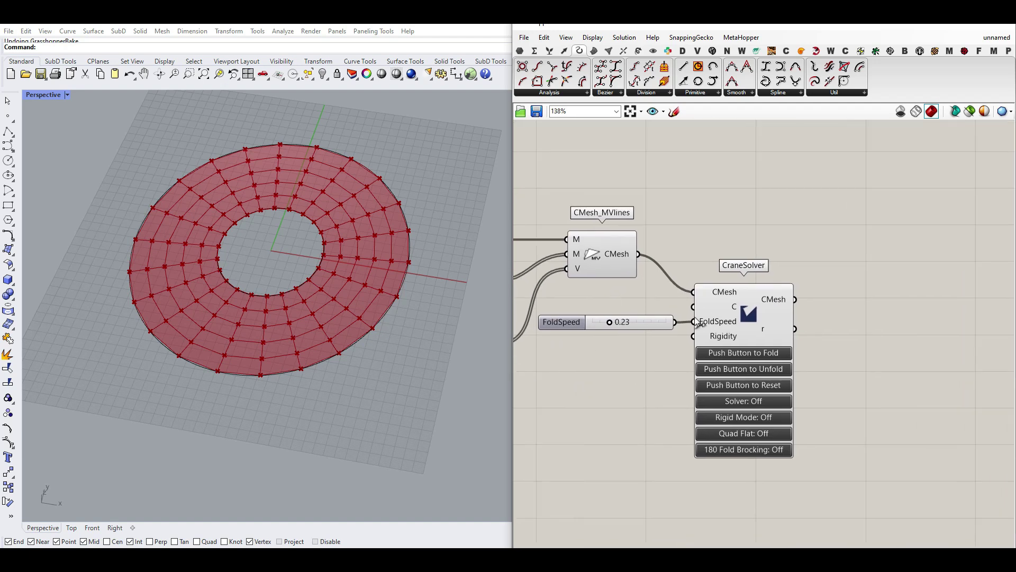
click(786, 50)
click(861, 93)
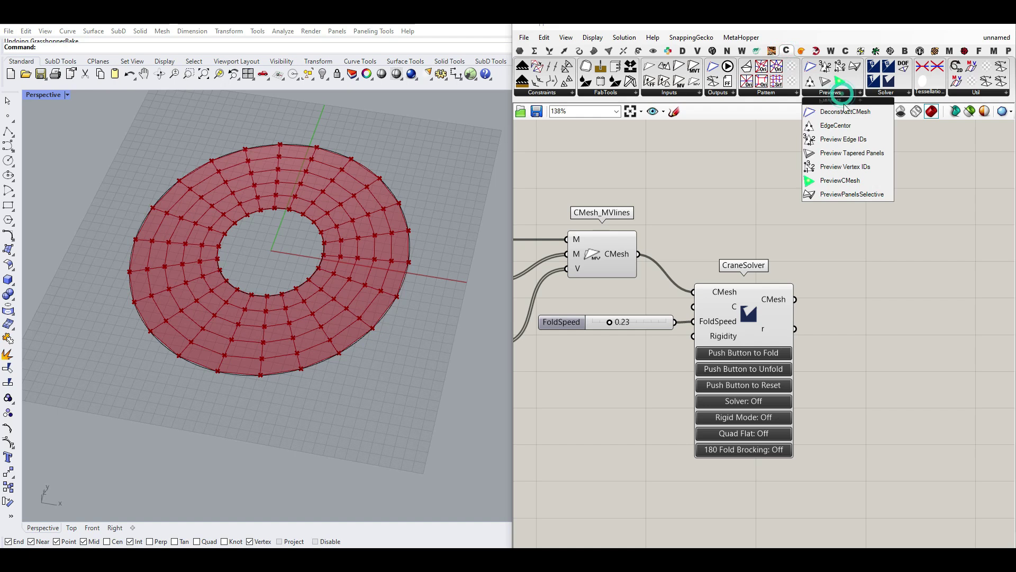
drag(863, 190, 852, 300)
drag(795, 300, 836, 273)
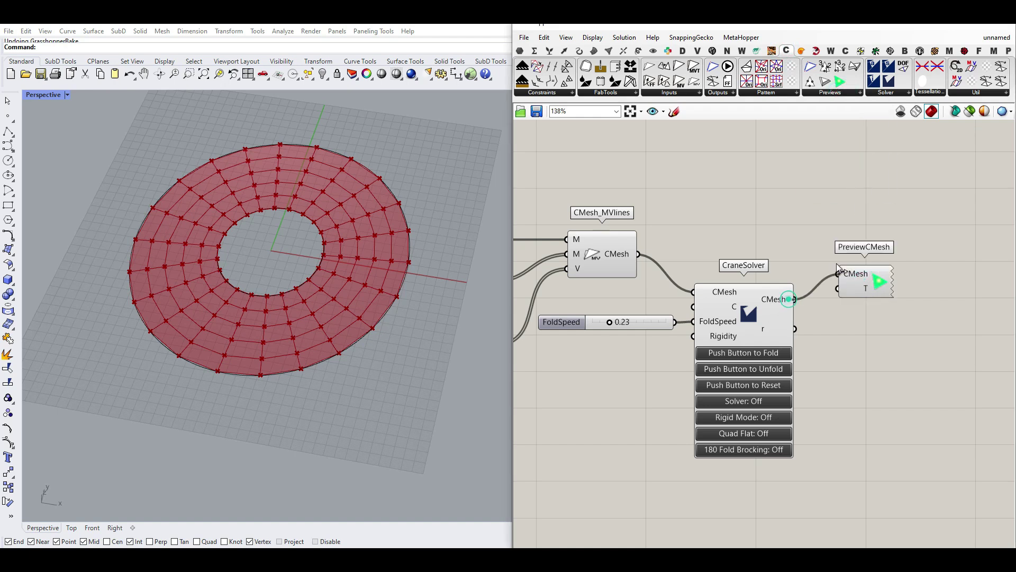
Turn off the preview of all components upstream of PreviewCMesh.
scroll(856, 203, down, 5)
drag(830, 221, 525, 366)
right_click(666, 189)
click(689, 204)
scroll(618, 205, down, 3)
right_drag(617, 205, 823, 220)
drag(819, 218, 713, 266)
right_click(821, 174)
click(843, 191)
click(844, 194)
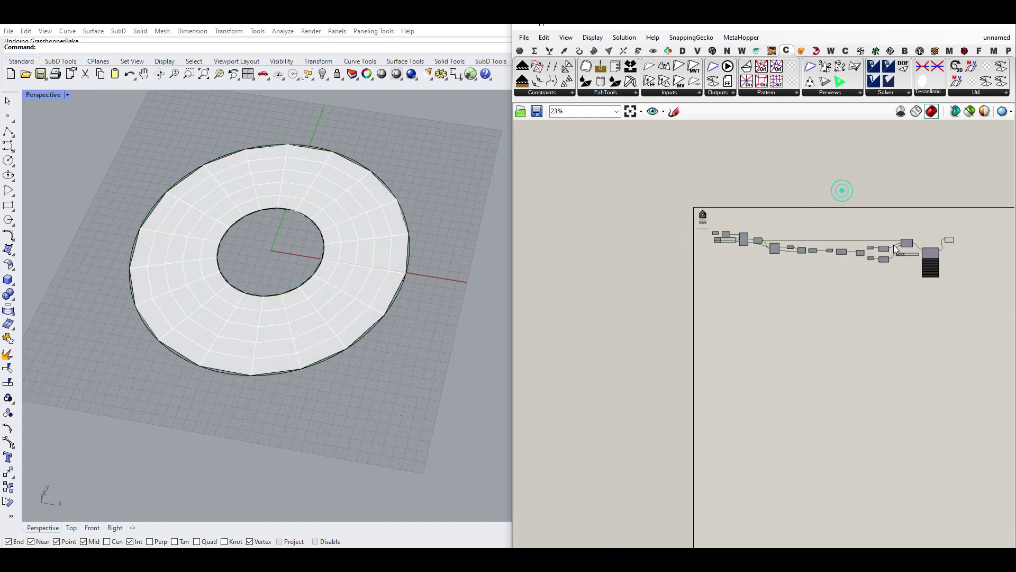
Add a DeconstructCMesh component below PreviewCMesh and feed it CraneSolver's CMesh output.
scroll(777, 256, up, 6)
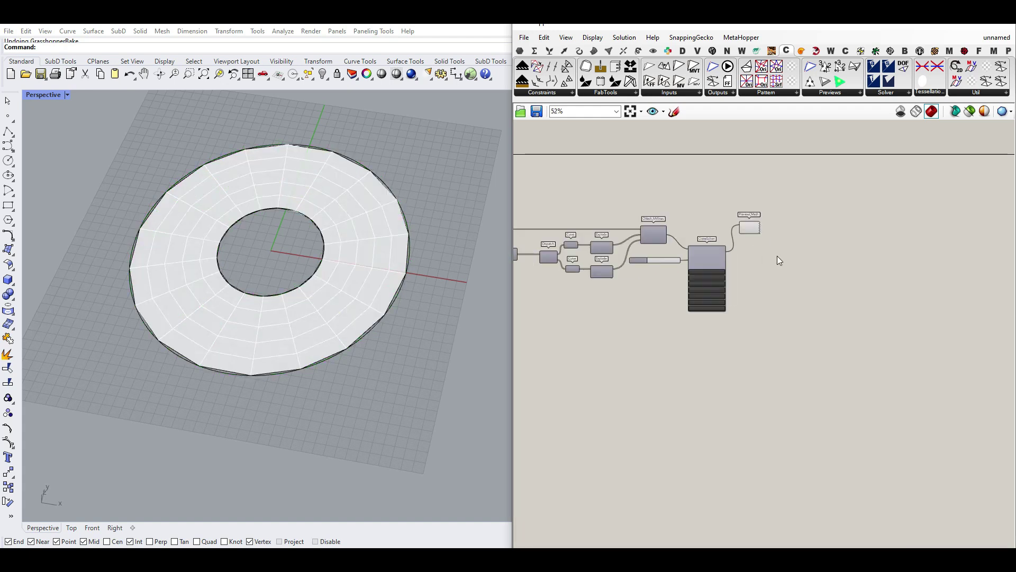
click(835, 93)
drag(836, 111, 753, 256)
drag(782, 260, 782, 280)
click(834, 253)
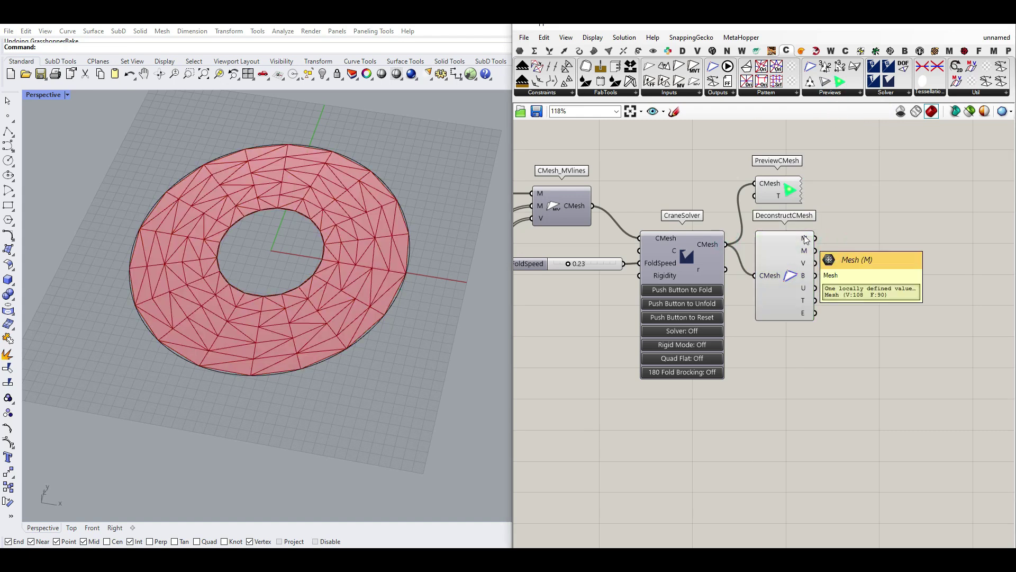
Add a Mesh parameter fed by DeconstructCMesh's first M (Mesh) output.
click(522, 51)
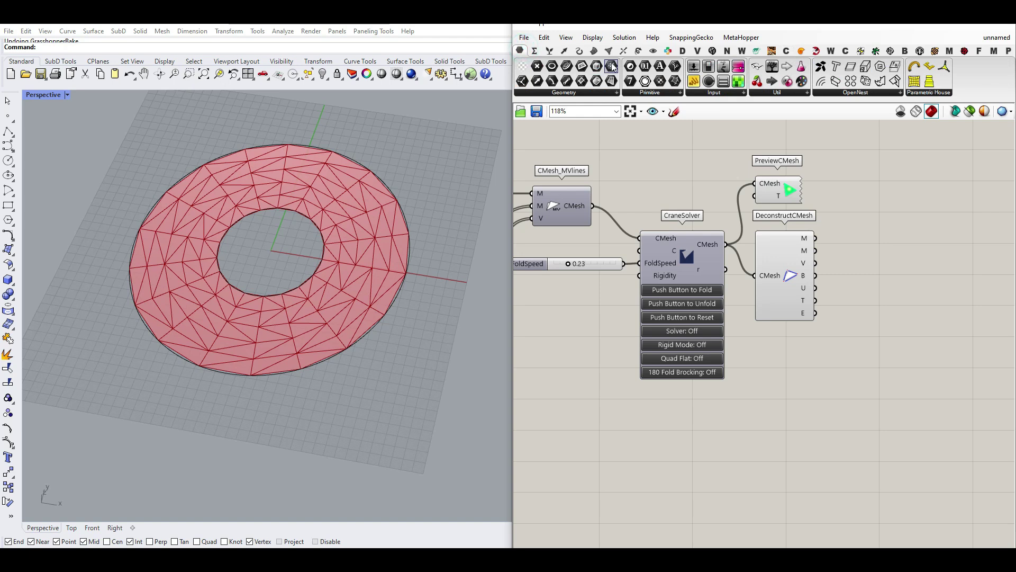
click(842, 237)
drag(826, 236, 860, 237)
Turn off DeconstructCMesh's preview and move PreviewCMesh above the Mesh parameter.
right_click(791, 273)
click(807, 294)
drag(773, 189, 847, 189)
click(890, 250)
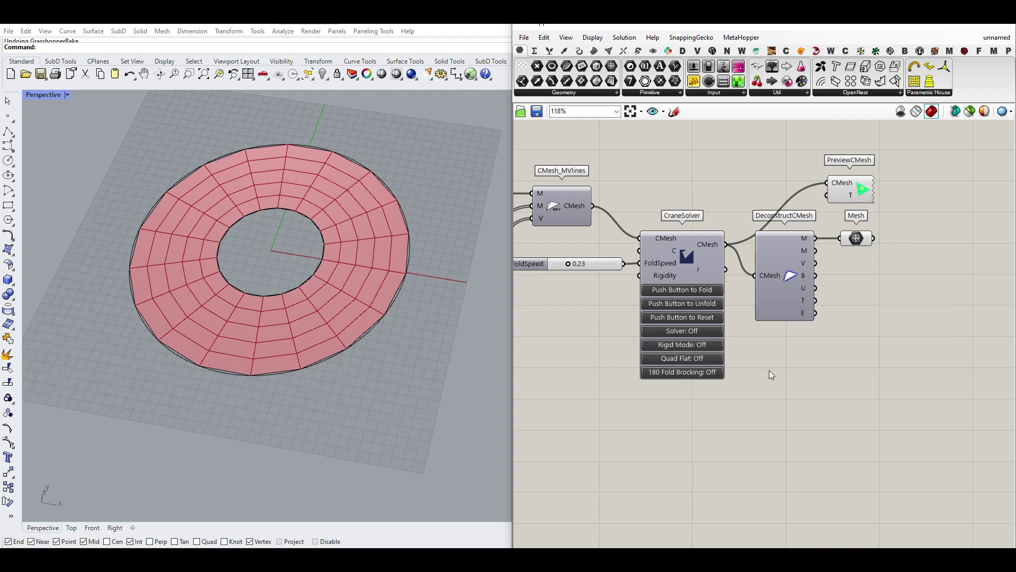
Turn on Solver, Rigid Mode and Quad Flat on CraneSolver and reset the simulation.
scroll(712, 377, up, 3)
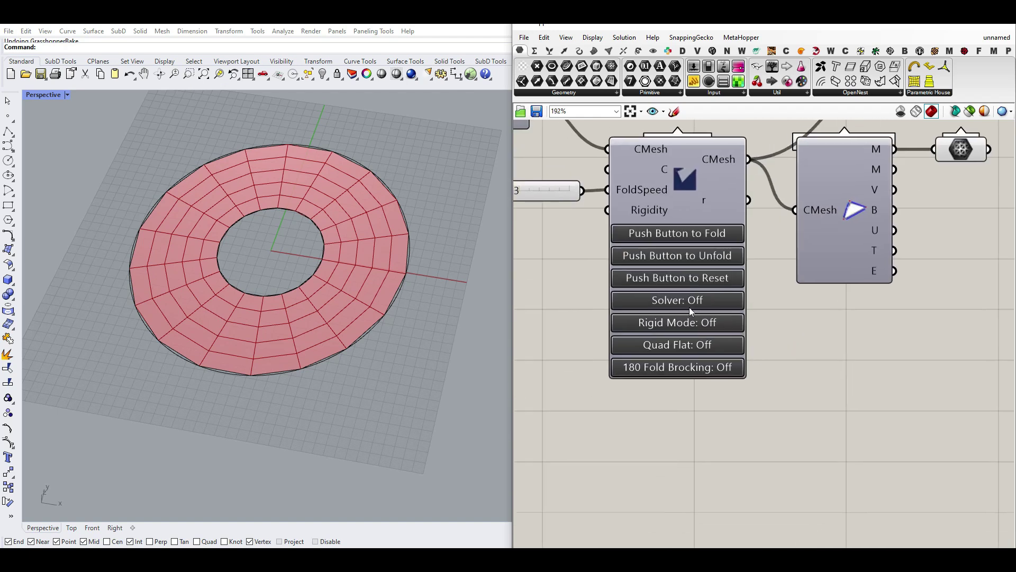
click(682, 303)
click(697, 322)
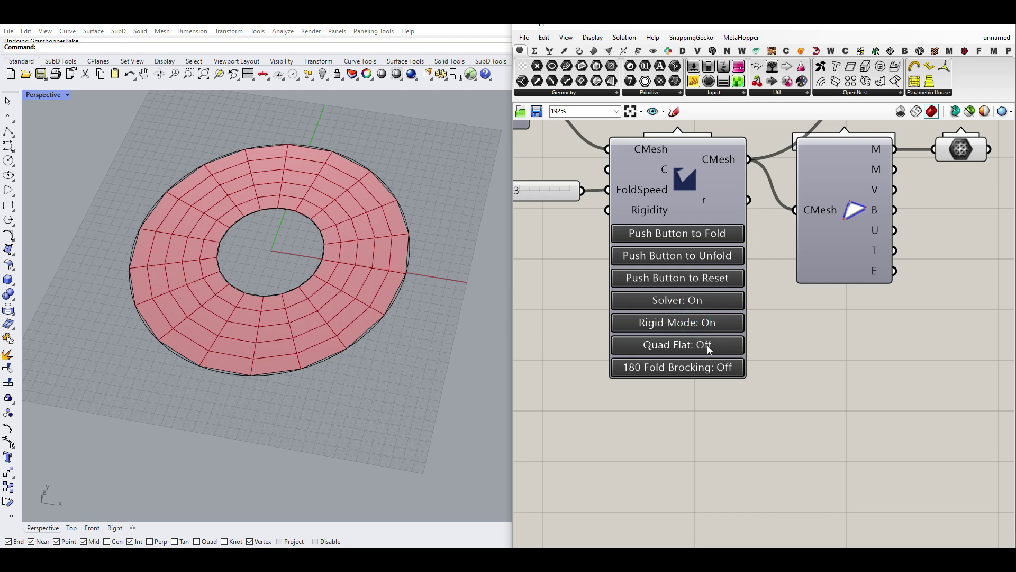
click(681, 346)
click(694, 281)
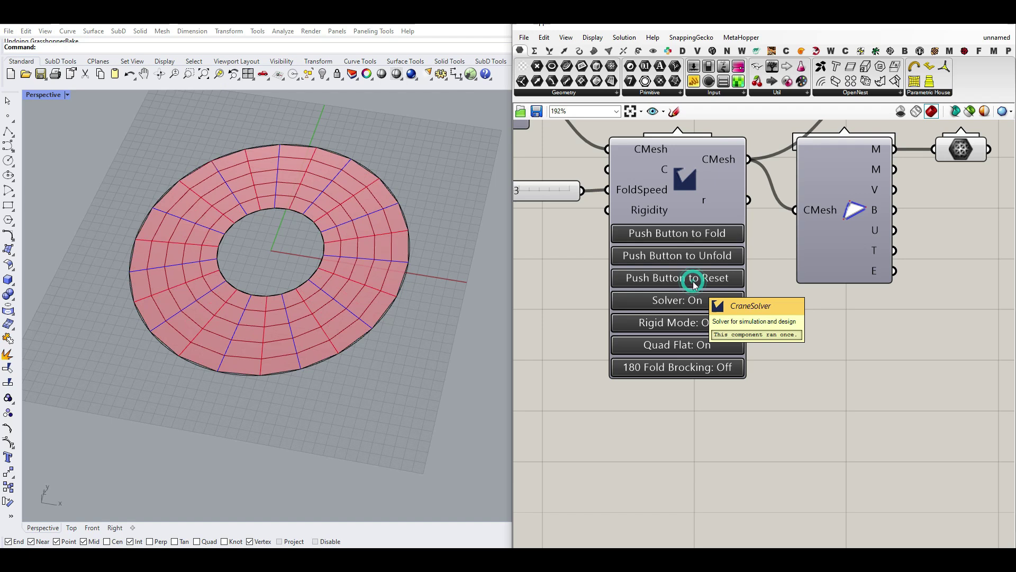
Try to fold the ring mesh with CraneSolver while Quad Flat is on.
click(674, 236)
click(674, 236)
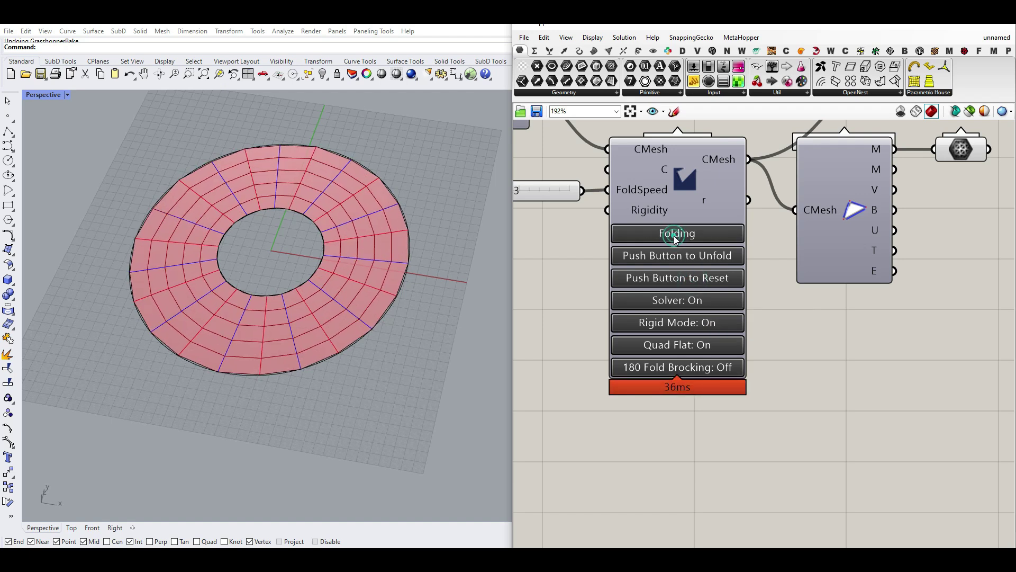
right_drag(380, 353, 301, 400)
scroll(314, 437, up, 5)
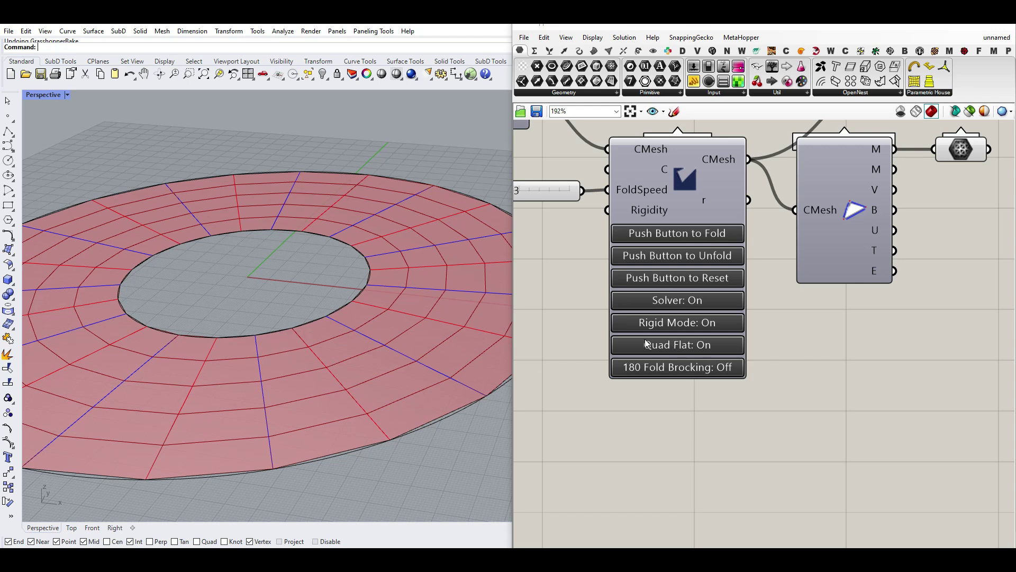
click(695, 238)
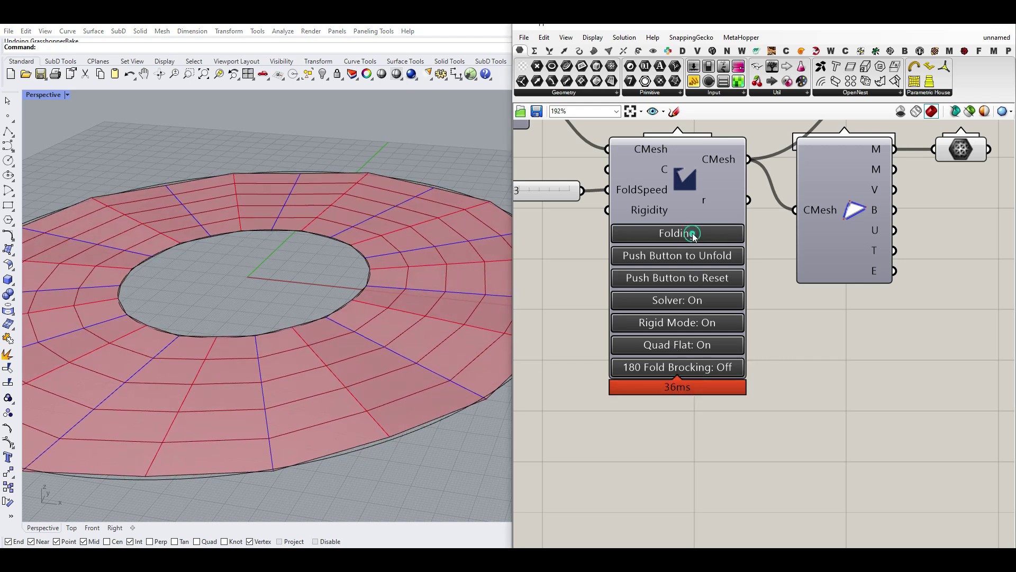
Turn off Quad Flat on CraneSolver and fold the ring mesh.
click(680, 345)
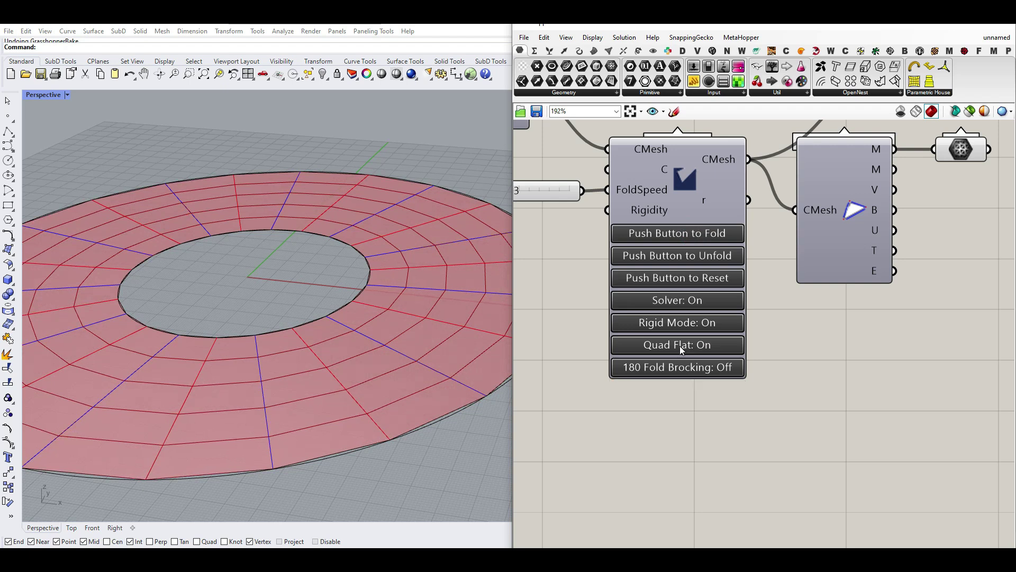
click(674, 233)
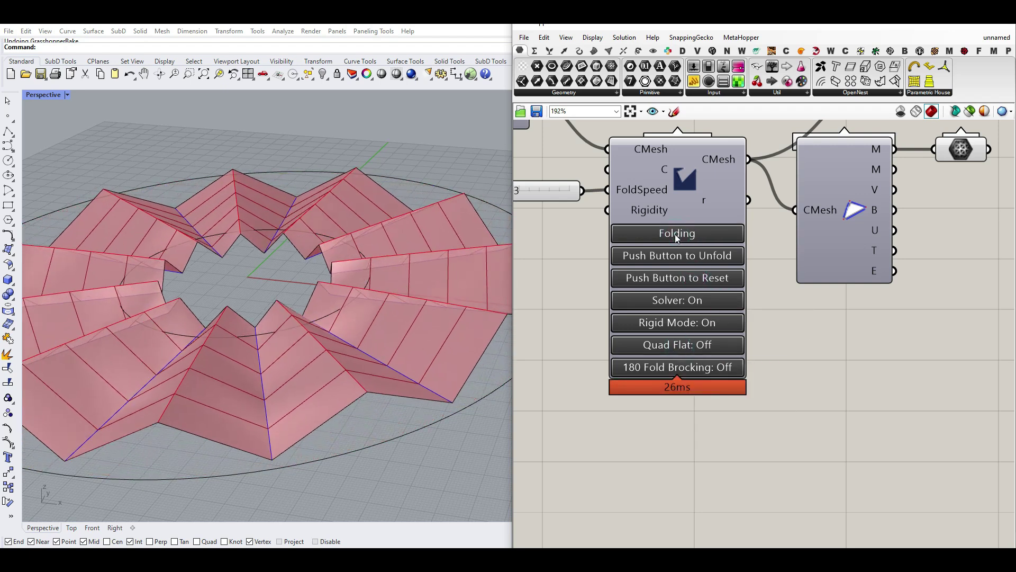
right_drag(401, 251, 376, 316)
Turn off the Mesh parameter's preview and inspect the folded ring in the Perspective view.
scroll(782, 300, down, 5)
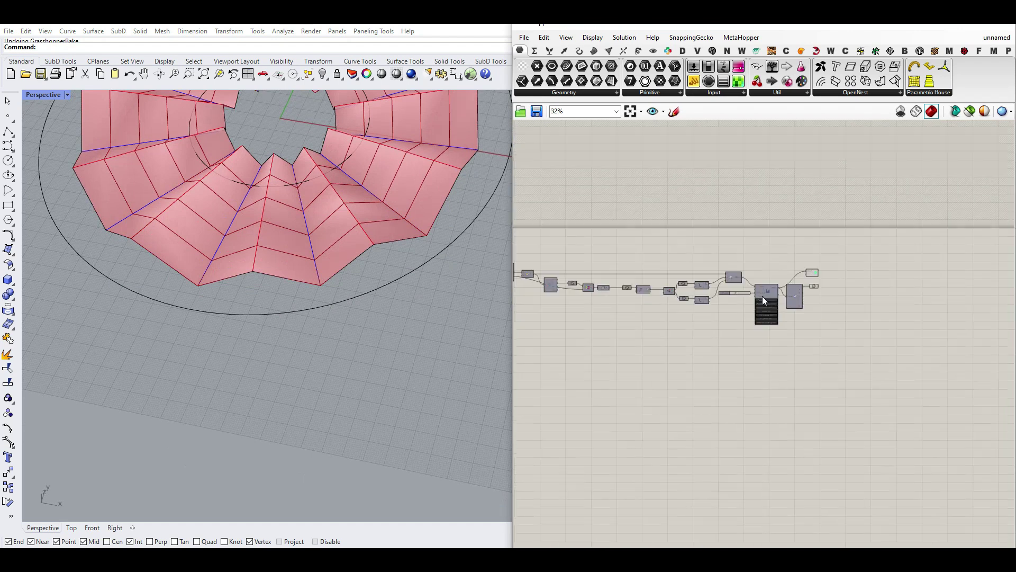
scroll(837, 293, up, 5)
right_click(852, 274)
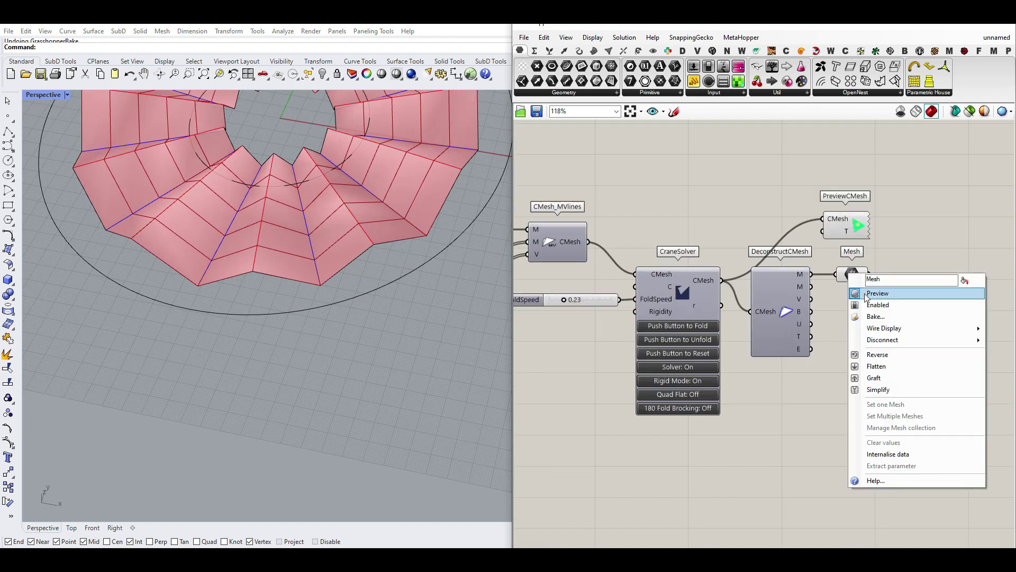
click(865, 293)
scroll(256, 346, down, 5)
right_drag(246, 383, 258, 351)
scroll(257, 351, up, 4)
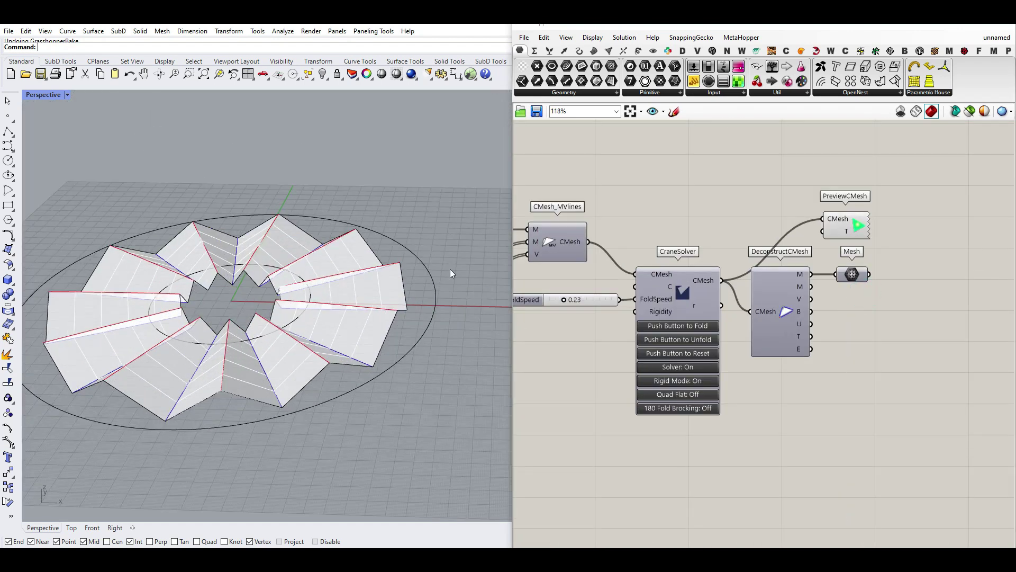
scroll(407, 303, down, 5)
right_drag(344, 276, 332, 322)
scroll(332, 321, up, 7)
scroll(332, 321, down, 8)
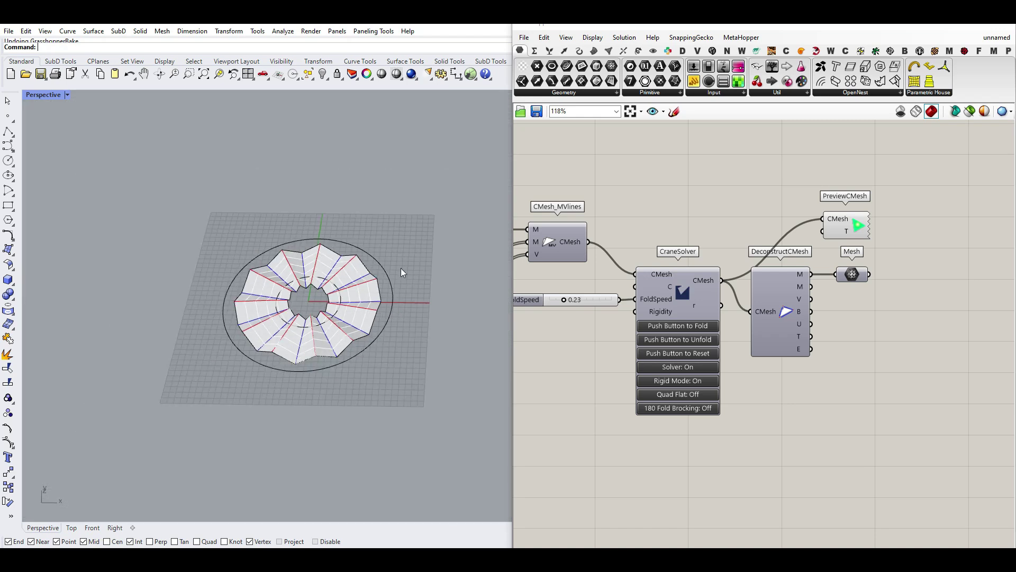
Scale up the outer boundary circle uniformly in the Perspective view and reset the CraneSolver simulation.
click(388, 276)
shift+drag(225, 302, 190, 304)
click(424, 195)
scroll(744, 283, down, 5)
scroll(815, 297, up, 8)
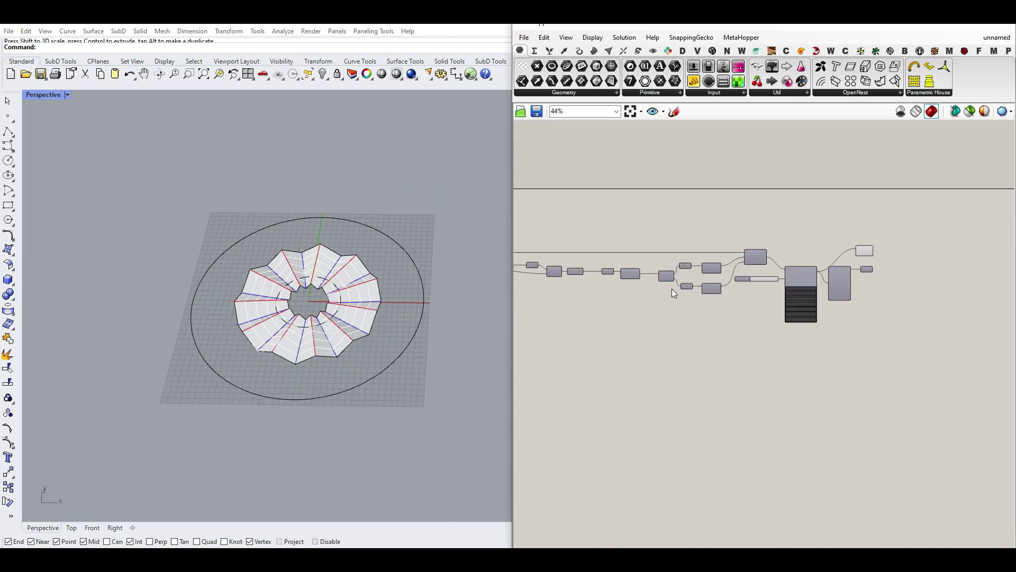
click(815, 302)
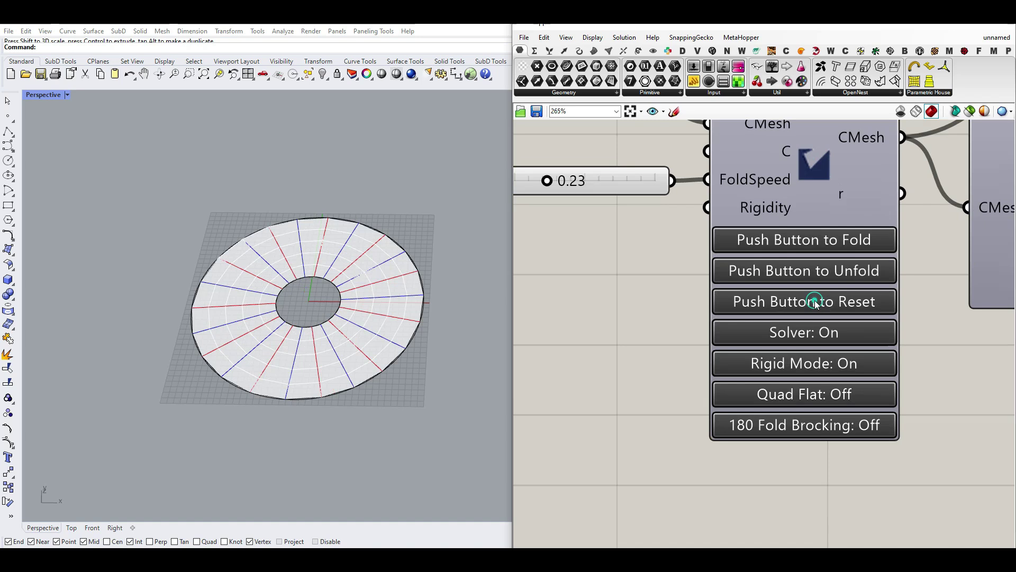
Test folding and unfolding the enlarged ring mesh with CraneSolver, resetting the simulation between and after the runs.
click(788, 247)
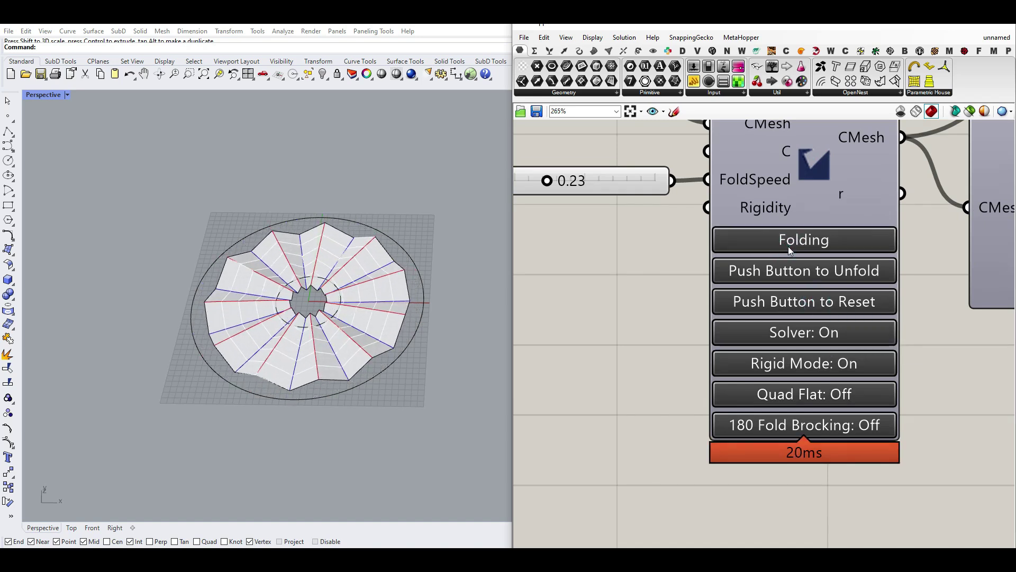
click(789, 246)
click(799, 300)
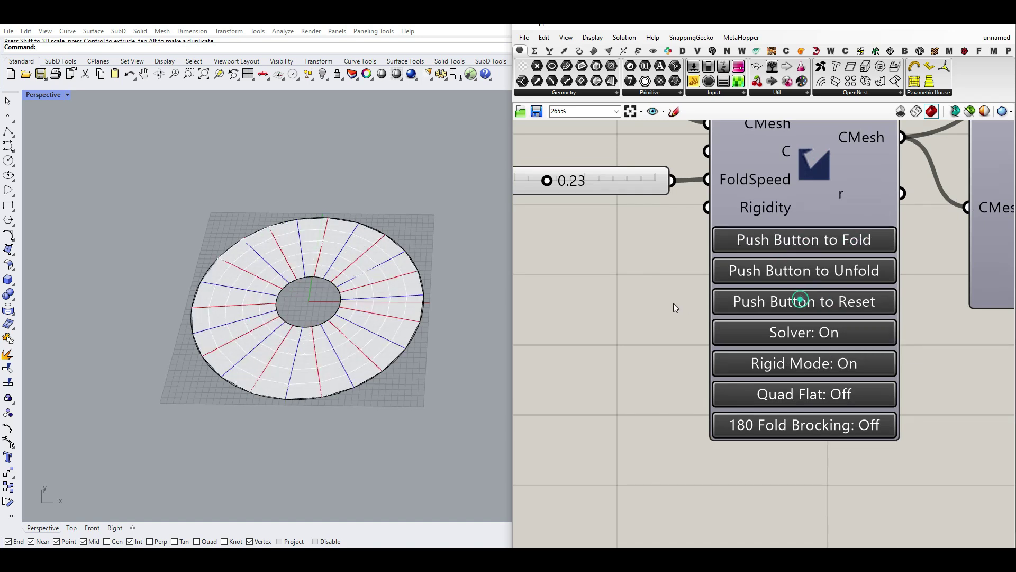
click(808, 237)
click(808, 241)
click(808, 272)
click(808, 272)
click(814, 304)
Try to stretch the outer circle along the X axis into an ellipse, and undo the scaling.
click(426, 279)
drag(192, 301, 146, 300)
click(407, 175)
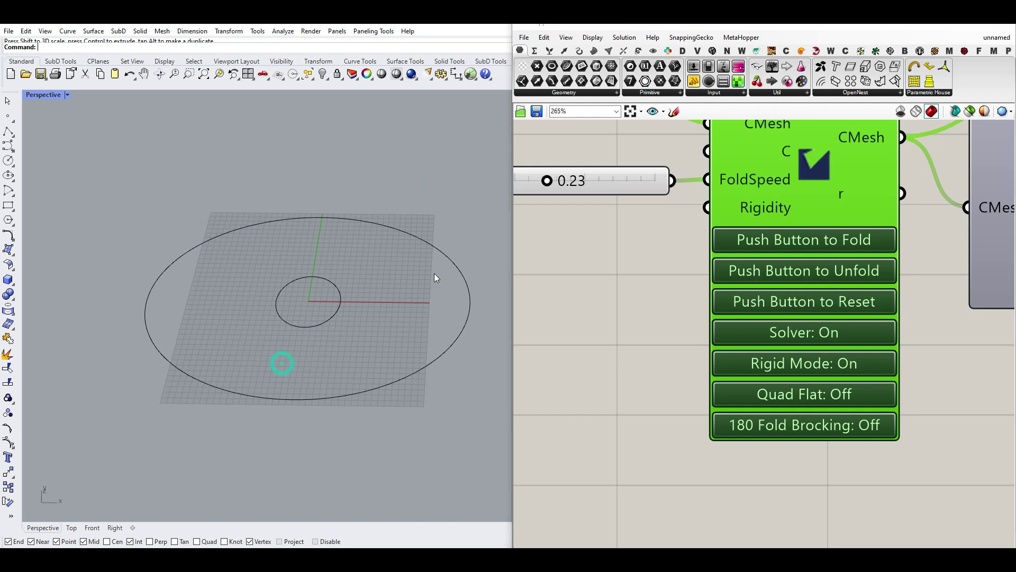
key(ctrl+z)
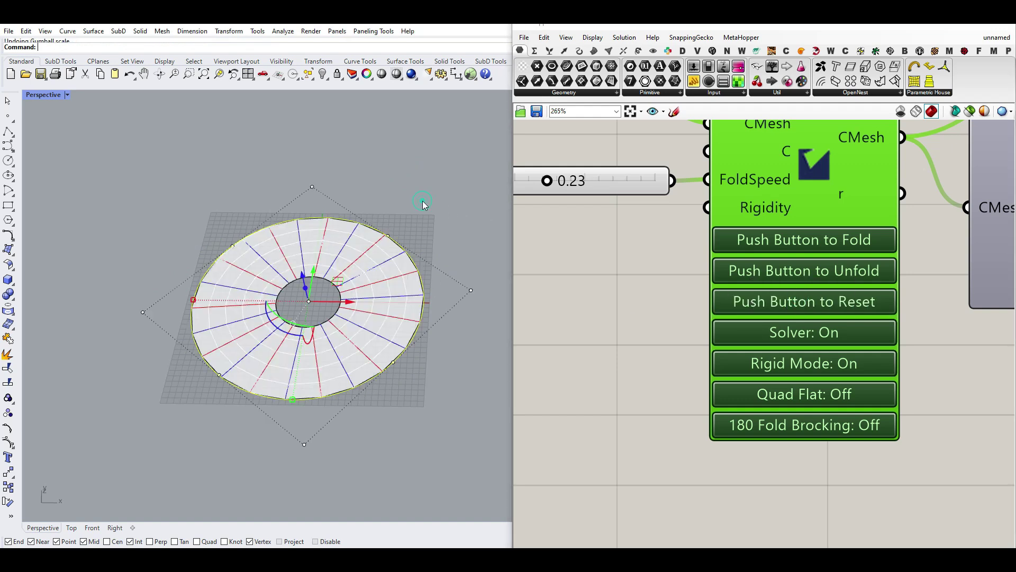
click(480, 257)
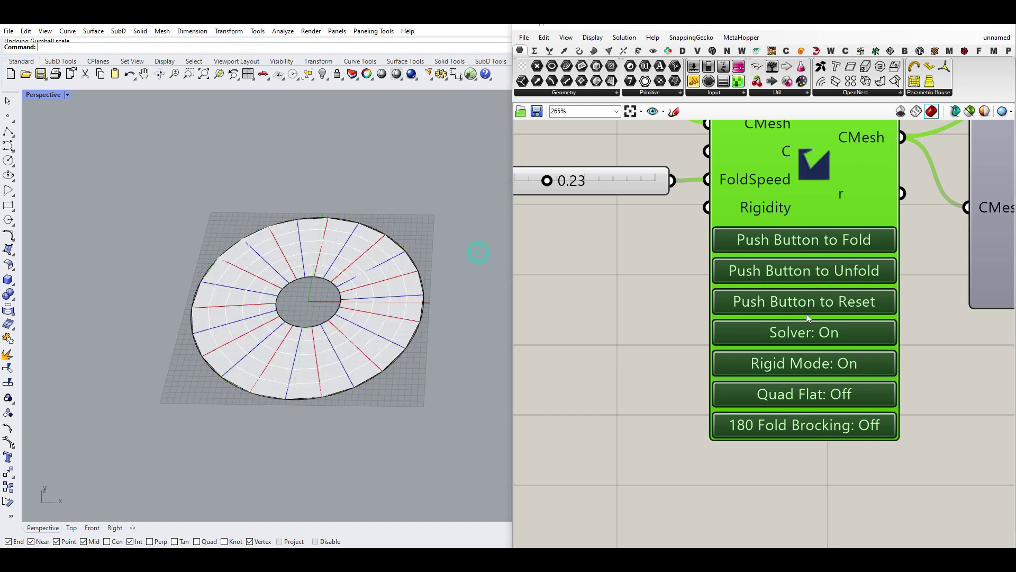
Fold the ring mesh with CraneSolver and examine the folded shape up close in the Perspective view.
click(818, 244)
right_drag(327, 466, 265, 360)
scroll(318, 368, up, 5)
scroll(318, 407, up, 4)
scroll(652, 322, down, 5)
scroll(622, 274, up, 4)
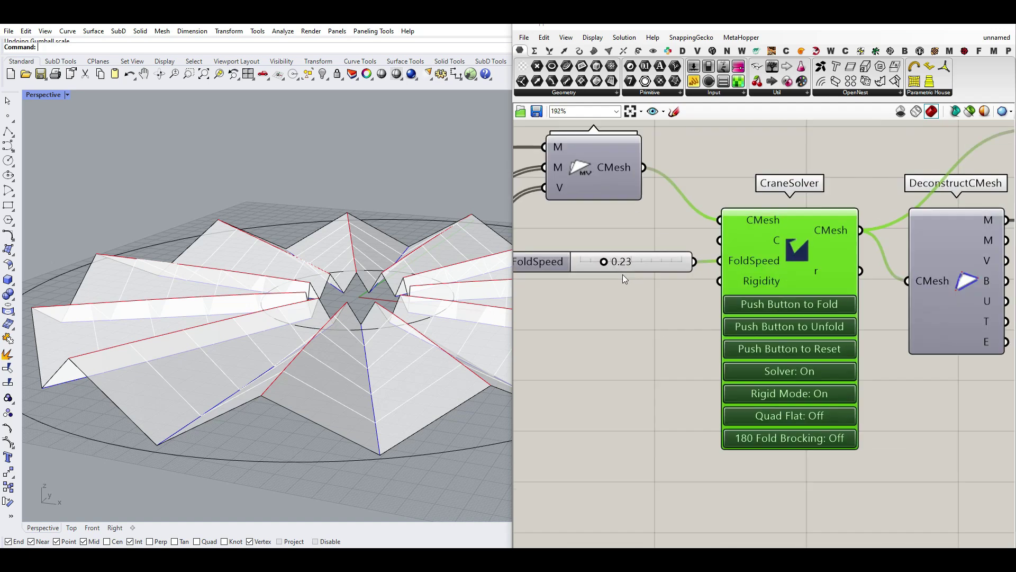
Set FoldSpeed to 0.46, fold the reset ring mesh and reset the simulation again.
drag(604, 262, 627, 262)
click(807, 350)
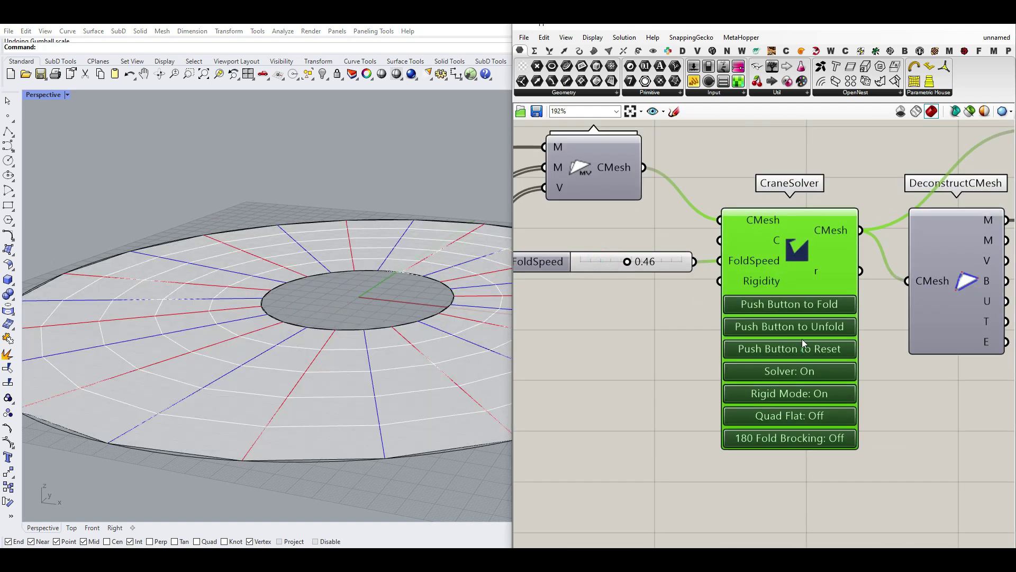
click(787, 304)
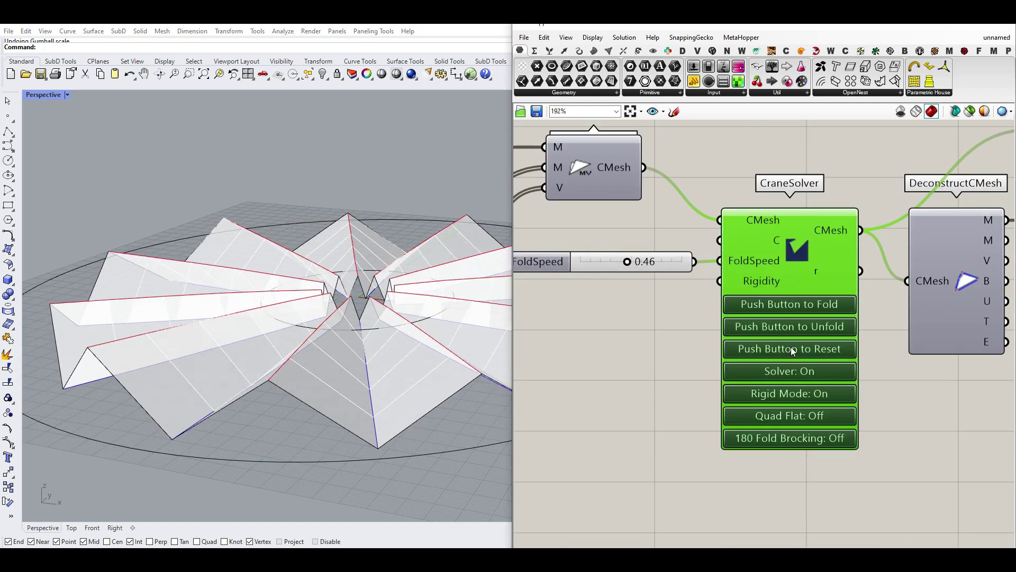
click(791, 347)
Set FoldSpeed to 0.07, fold the ring mesh with CraneSolver and inspect it from above.
drag(627, 261, 589, 271)
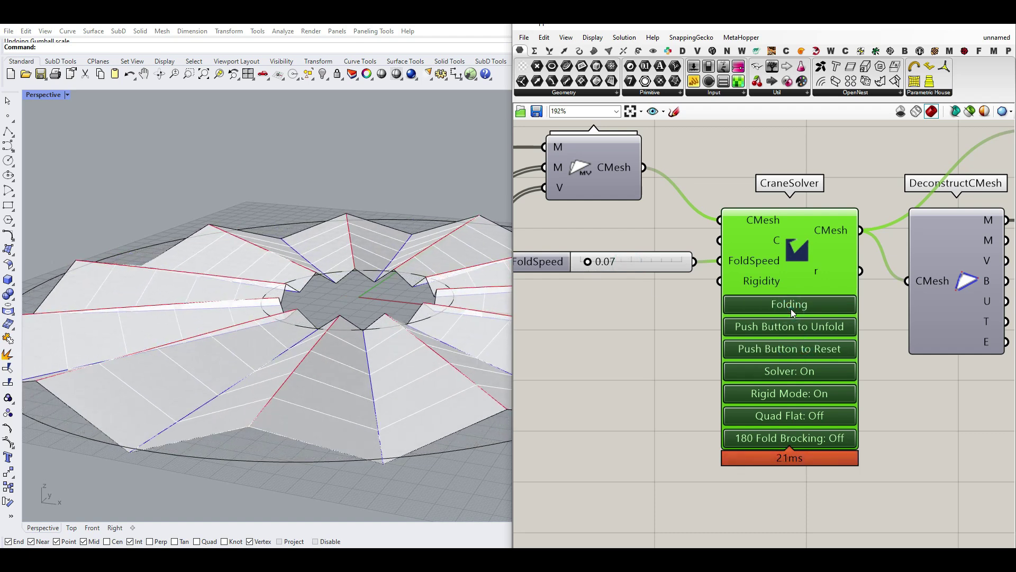
right_drag(367, 297, 391, 291)
scroll(395, 294, up, 5)
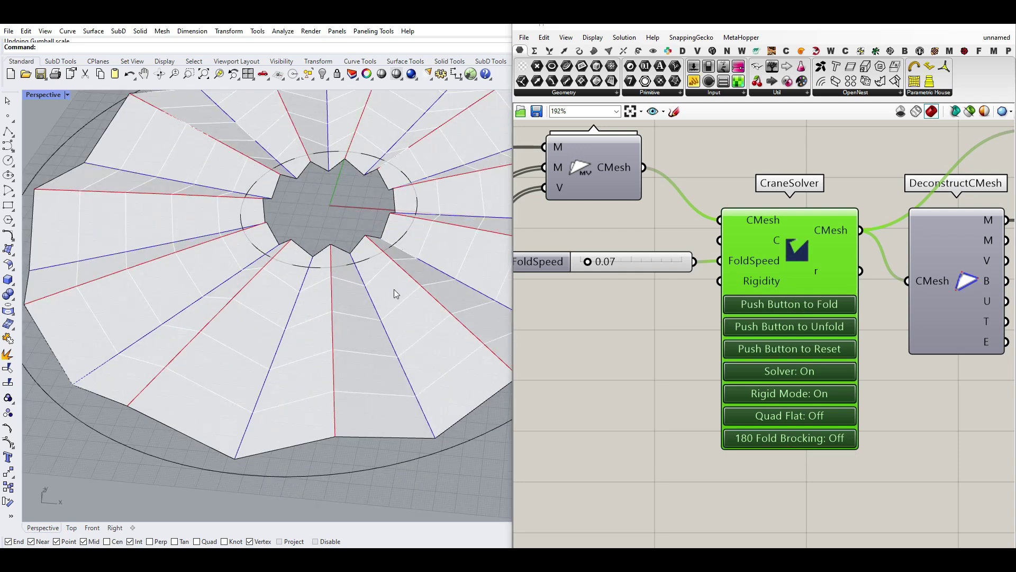
Set FoldSpeed to 0.19 and reset the CraneSolver simulation to the flat ring.
click(791, 350)
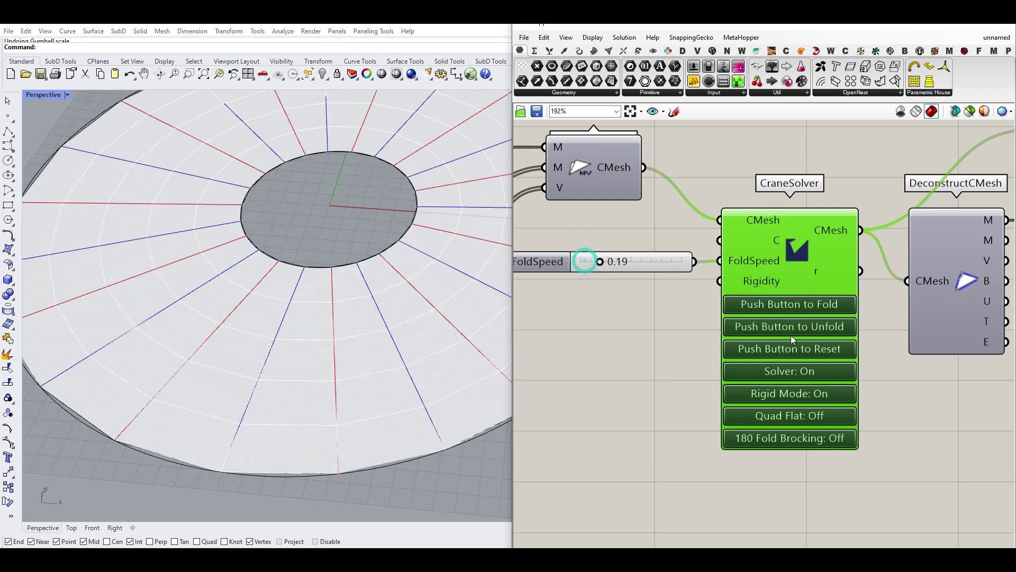
click(793, 349)
Internalise the data of the Curve parameter feeding Loft and delete the two original circles from the Perspective view.
right_drag(677, 305, 687, 309)
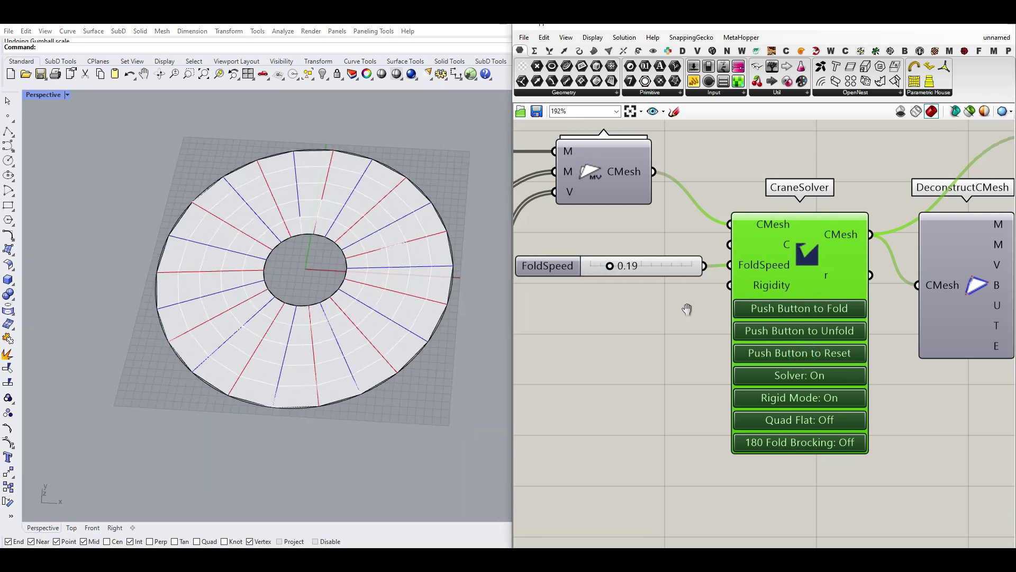
scroll(688, 309, down, 5)
scroll(588, 265, up, 4)
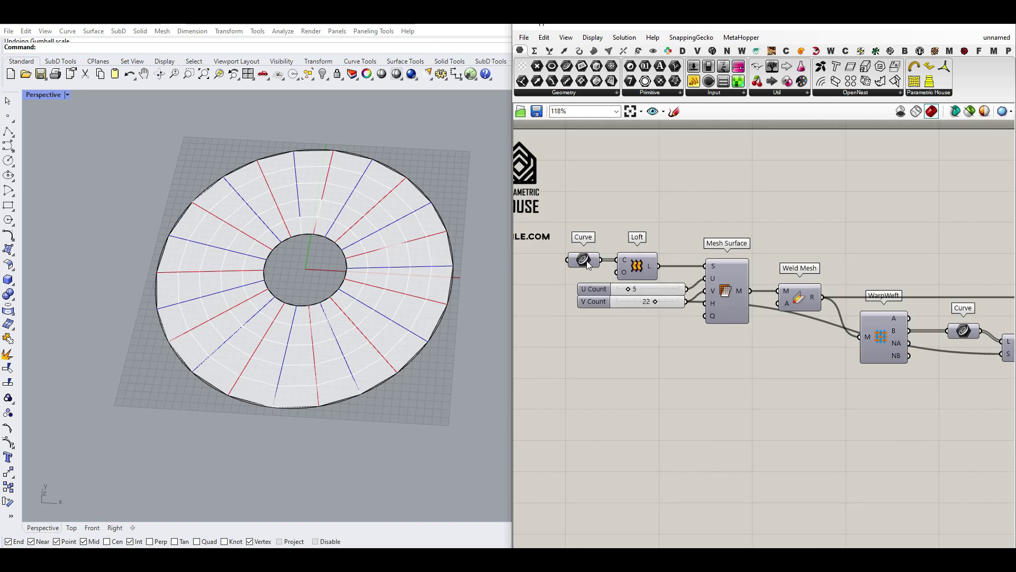
right_click(587, 265)
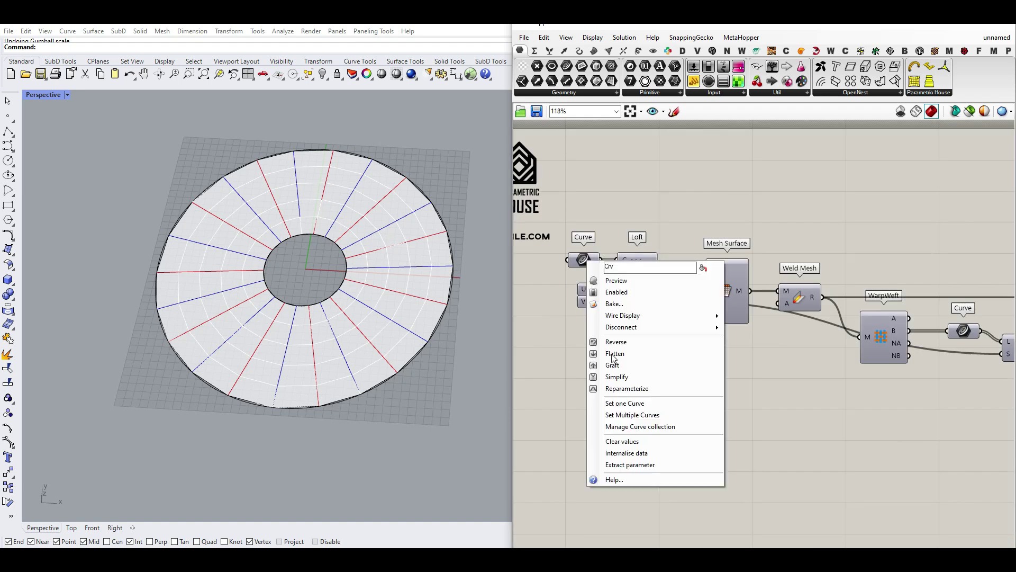
click(624, 453)
drag(465, 344, 292, 249)
key(Delete)
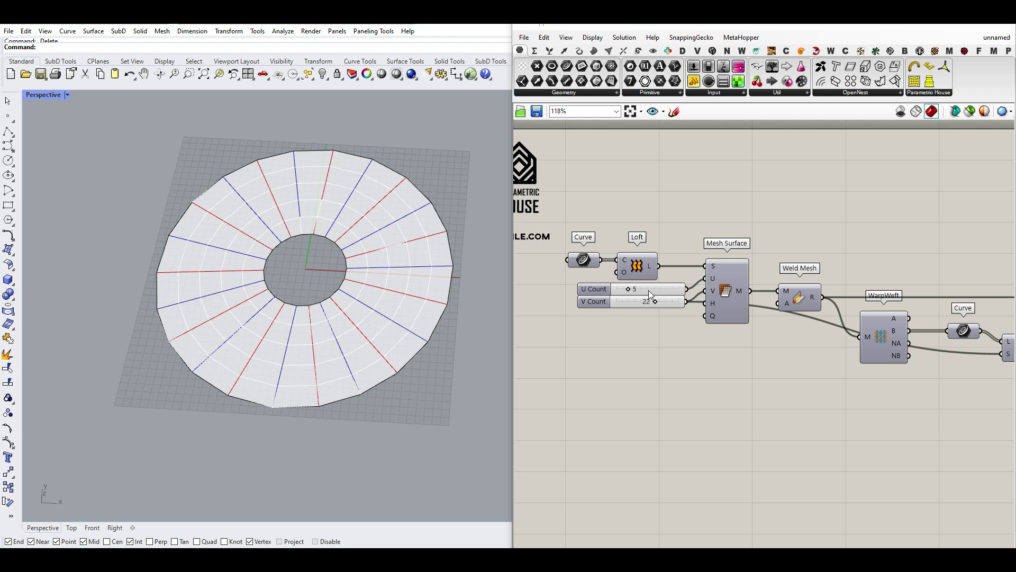
Add Crane's FlatFoldable constraint beside CraneSolver and connect its output to the solver's C input.
right_drag(795, 244, 687, 241)
scroll(687, 242, down, 5)
right_drag(969, 285, 706, 288)
scroll(761, 297, up, 8)
click(812, 392)
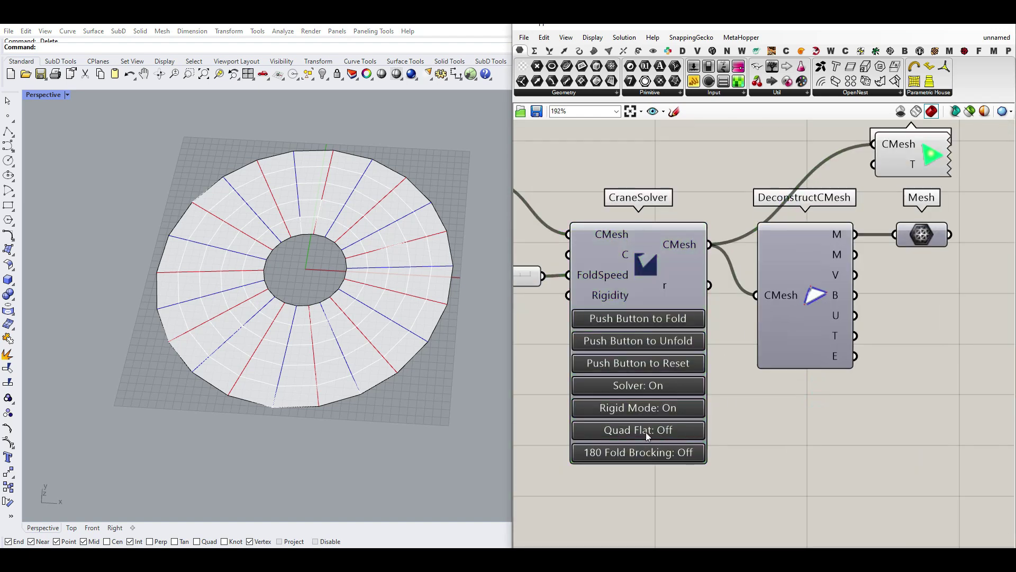
click(787, 50)
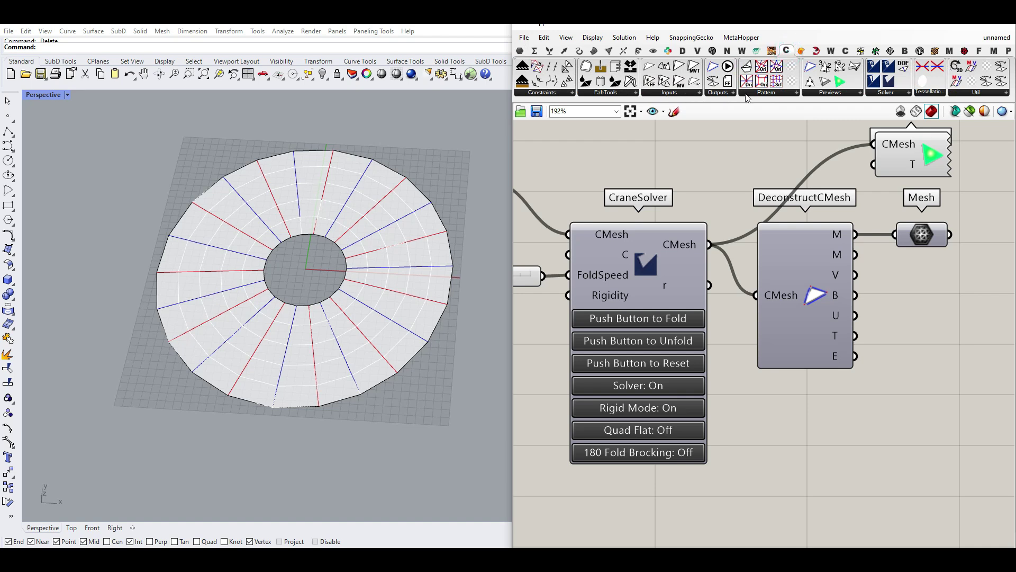
click(559, 93)
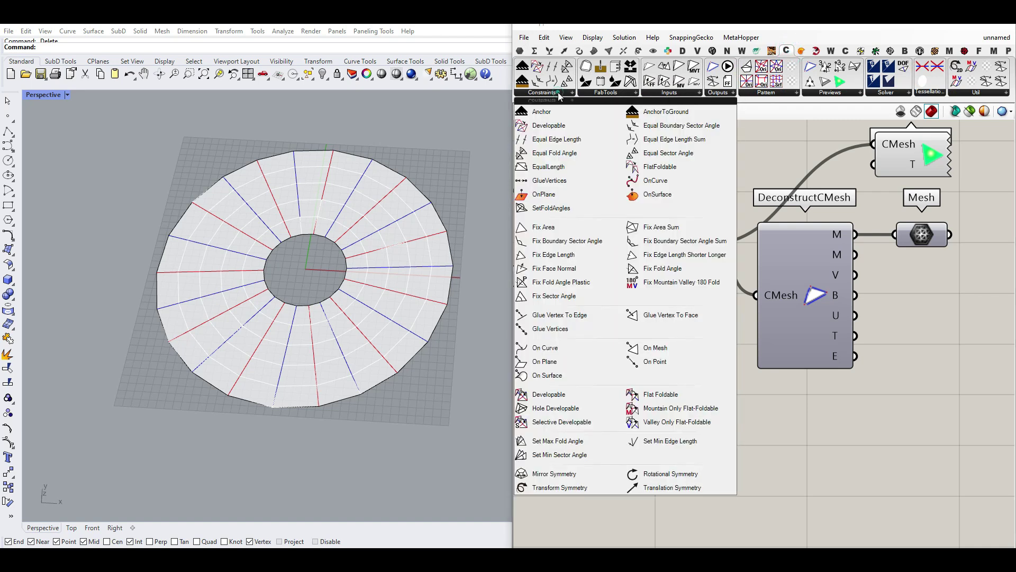
click(669, 168)
scroll(874, 186, down, 4)
scroll(677, 230, up, 1)
click(651, 262)
scroll(680, 257, up, 4)
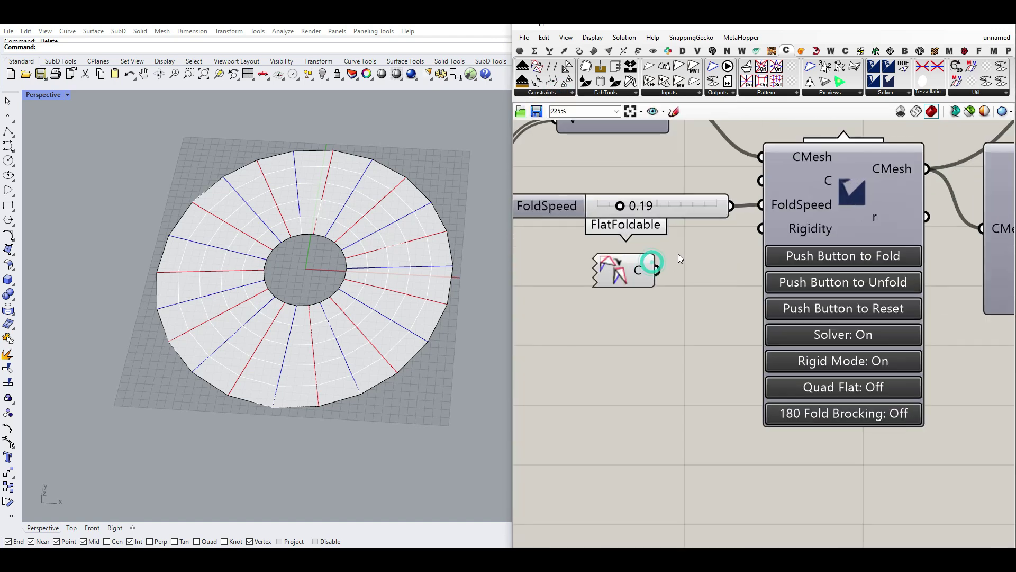
drag(657, 270, 814, 182)
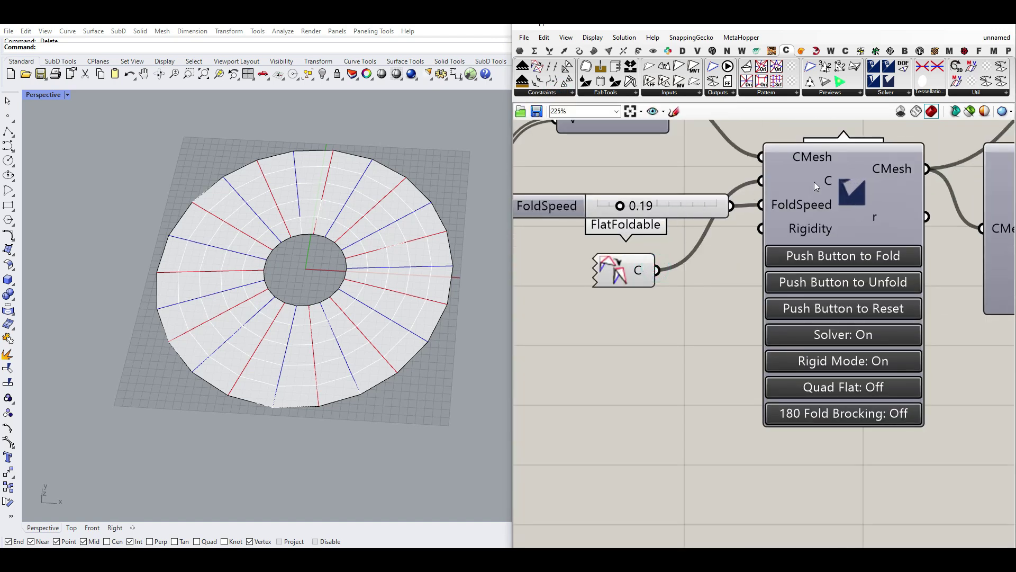
click(684, 360)
Fold the ring mesh with the FlatFoldable constraint applied and inspect it from a low angle.
right_drag(790, 311, 664, 310)
click(712, 257)
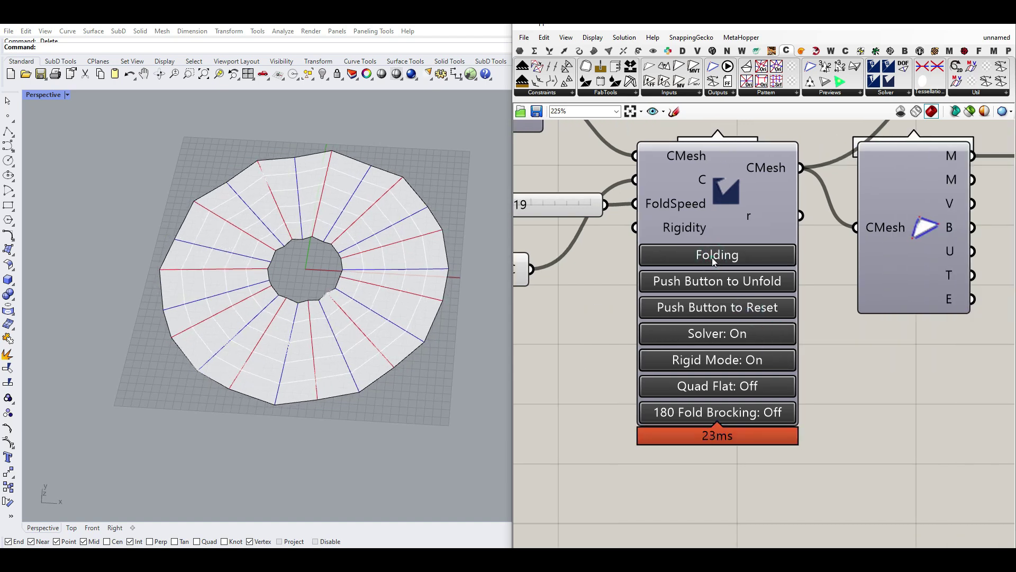
right_drag(407, 373, 492, 350)
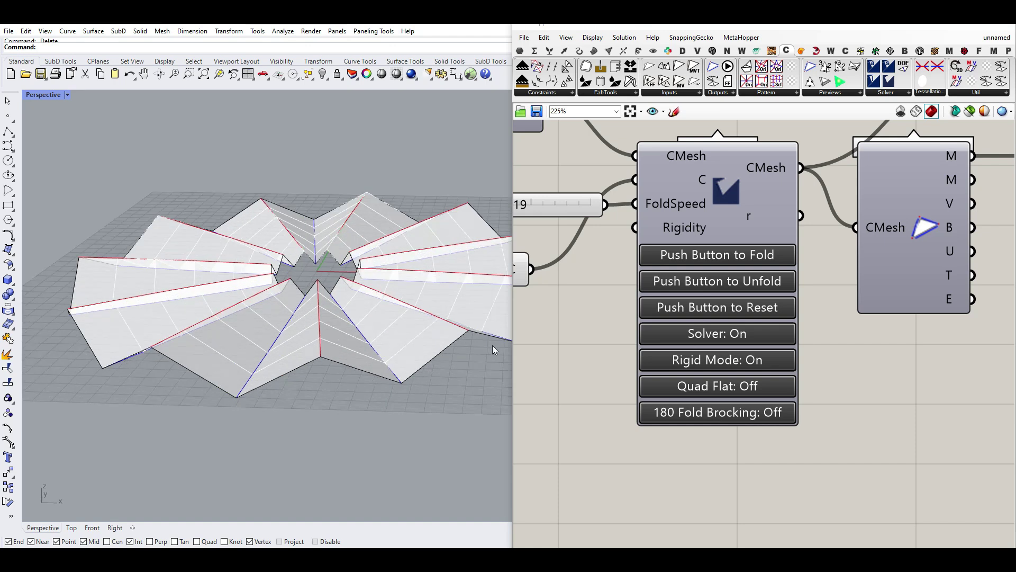
Toggle Quad Flat on and back off on CraneSolver and fold the constrained ring mesh again.
click(717, 392)
click(719, 388)
click(716, 257)
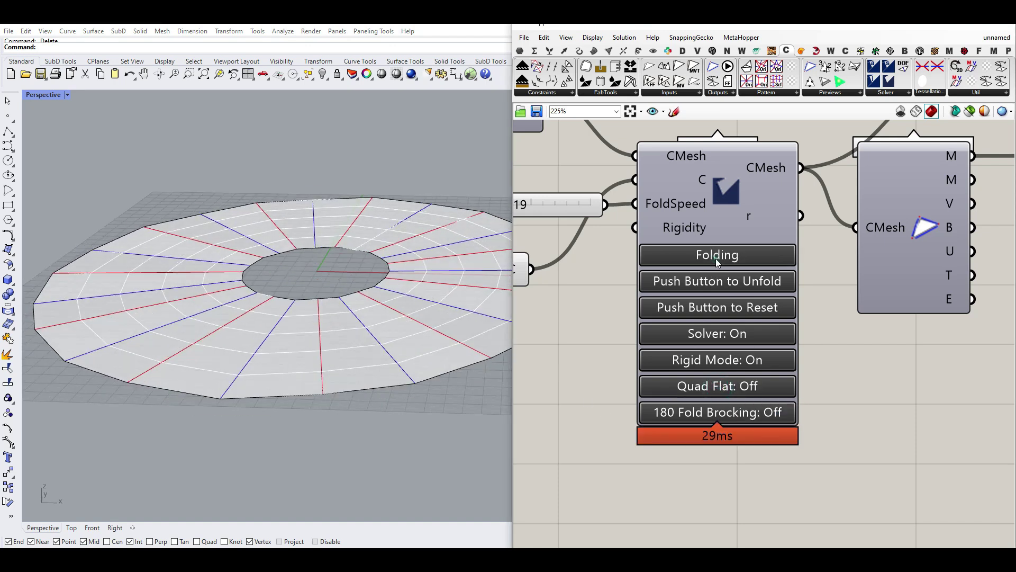
Add a PlanarityAnalysis component after the Mesh parameter and connect the folded mesh to its M input.
right_drag(894, 288, 756, 326)
scroll(756, 326, down, 3)
right_drag(585, 253, 700, 247)
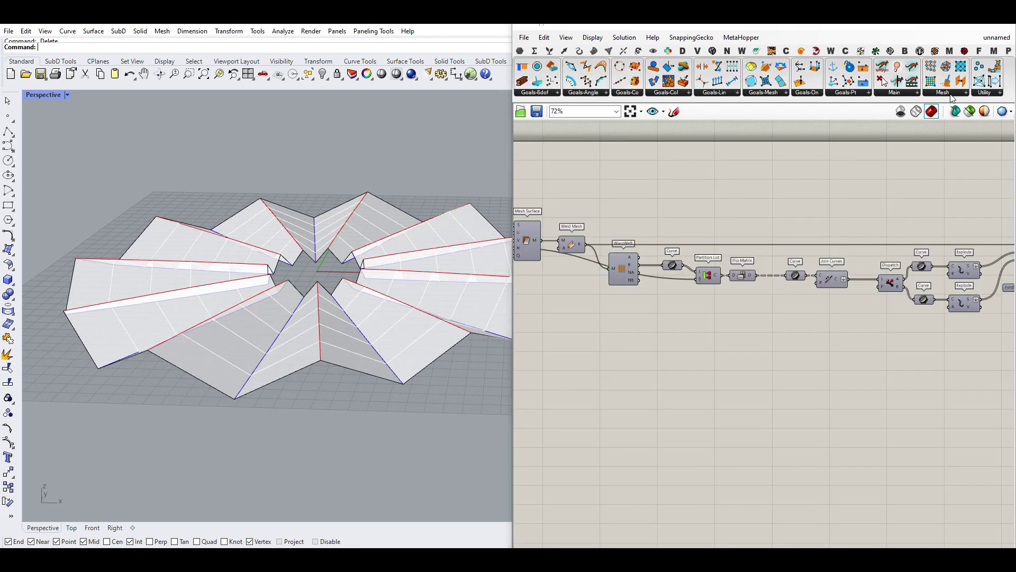
click(944, 93)
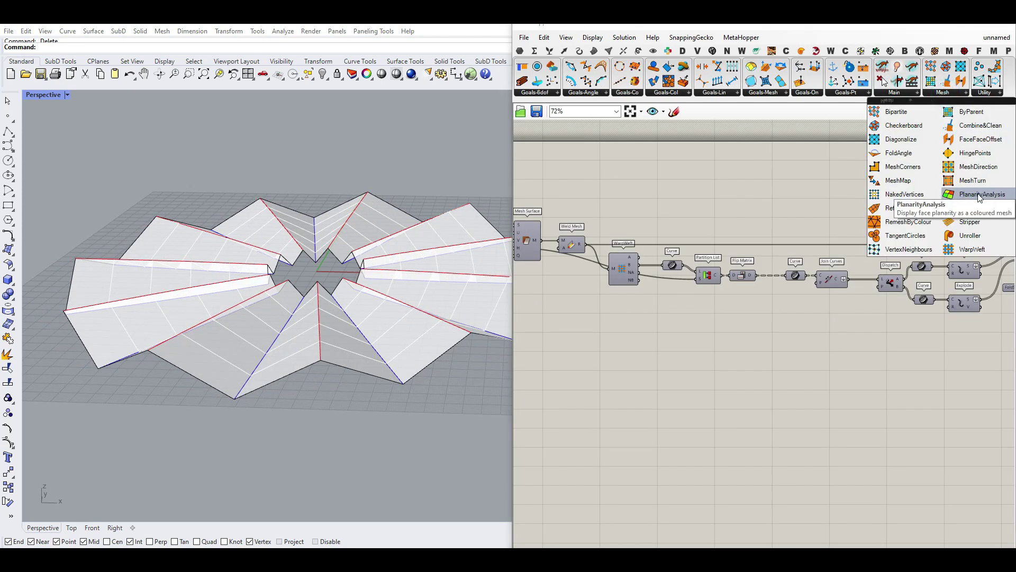
click(1001, 199)
scroll(665, 314, down, 6)
right_drag(825, 314, 767, 316)
scroll(794, 312, up, 11)
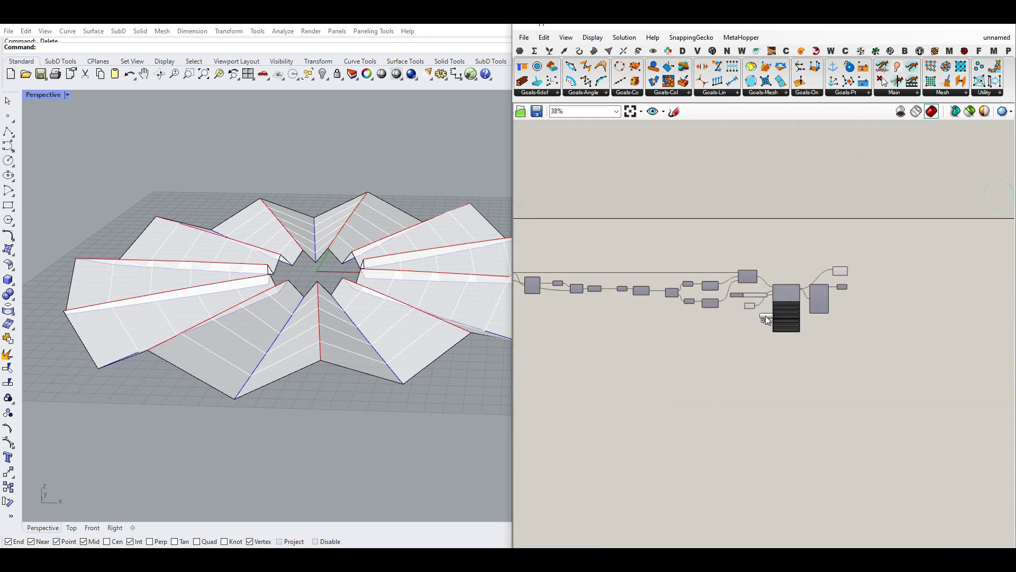
click(965, 235)
drag(917, 239, 934, 223)
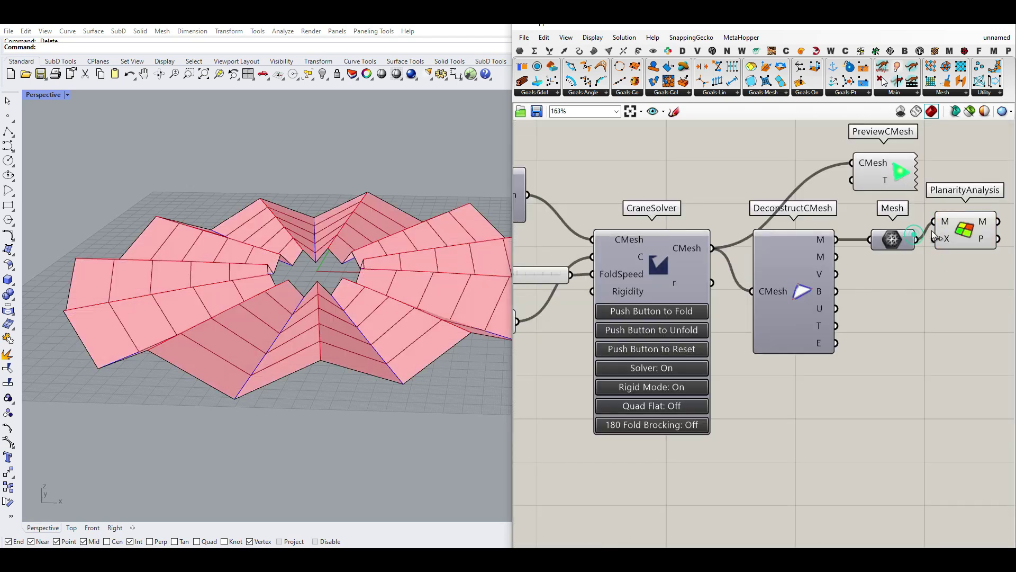
Turn off the PreviewCMesh component's preview and view the planarity-coloured ring from above.
right_click(897, 171)
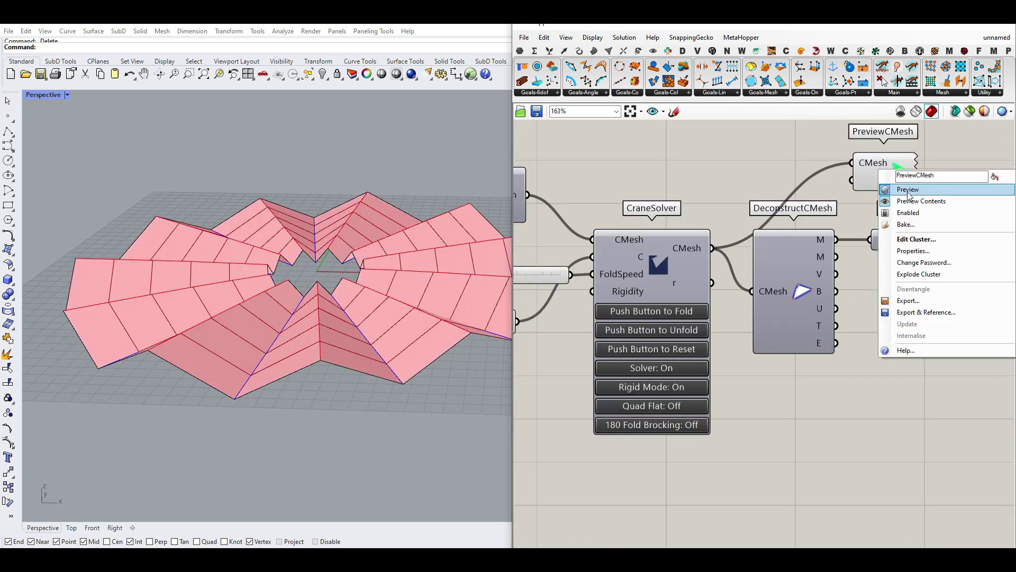
click(909, 193)
right_drag(345, 303, 360, 263)
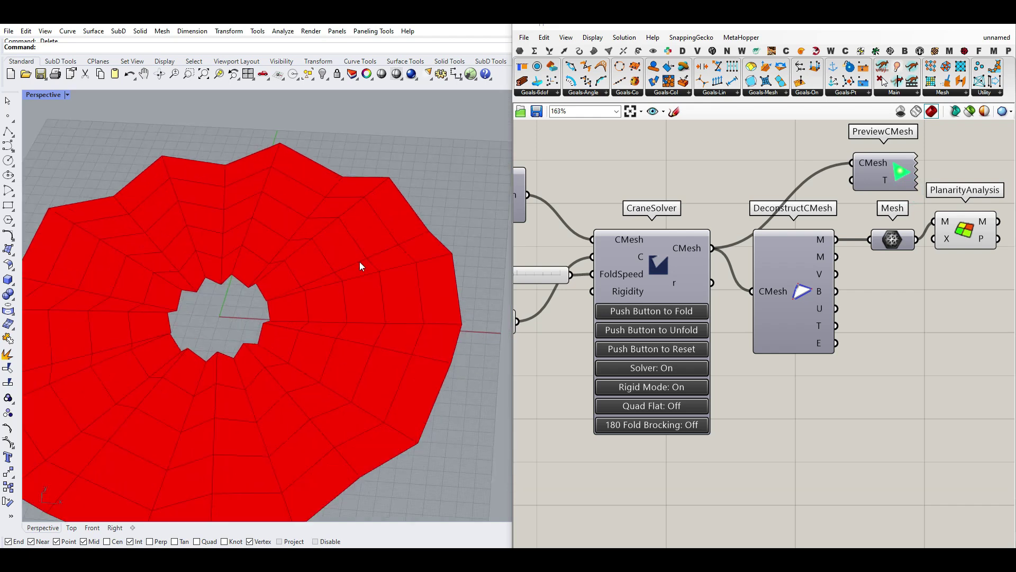
Examine the PlanarityAnalysis outputs and the face colouring of the folded ring in the Perspective view.
right_drag(940, 257, 764, 228)
mouse_move(814, 208)
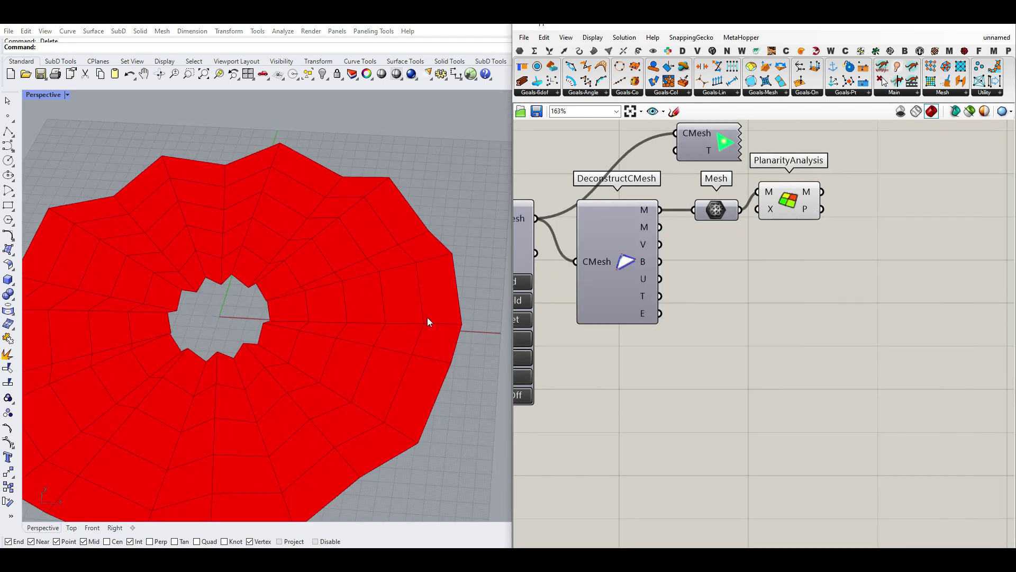
right_drag(427, 316, 318, 255)
scroll(292, 313, down, 5)
scroll(294, 313, up, 5)
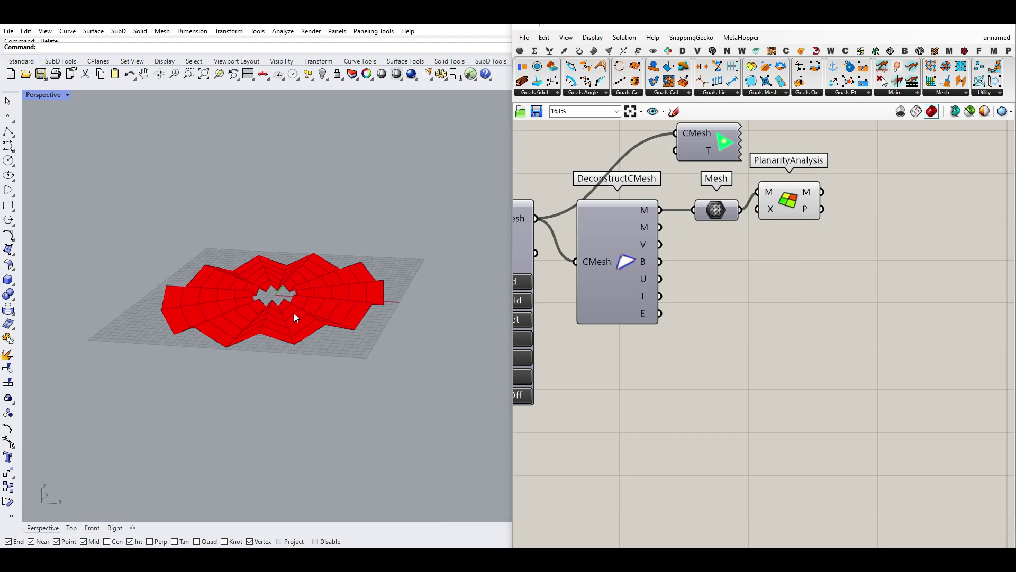
mouse_move(341, 294)
right_down()
mouse_move(318, 268)
mouse_move(297, 269)
mouse_move(341, 292)
right_up()
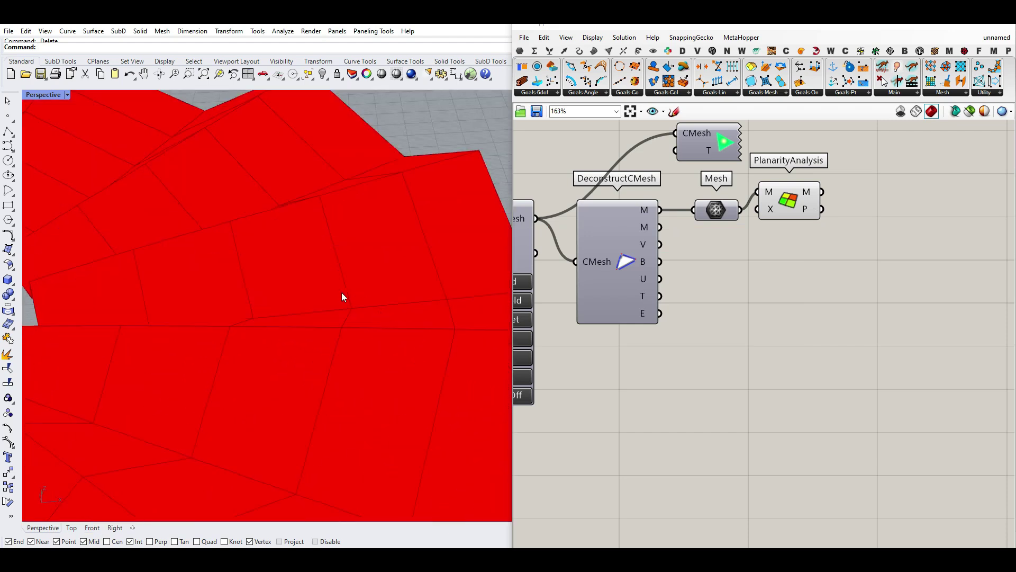
scroll(129, 272, down, 3)
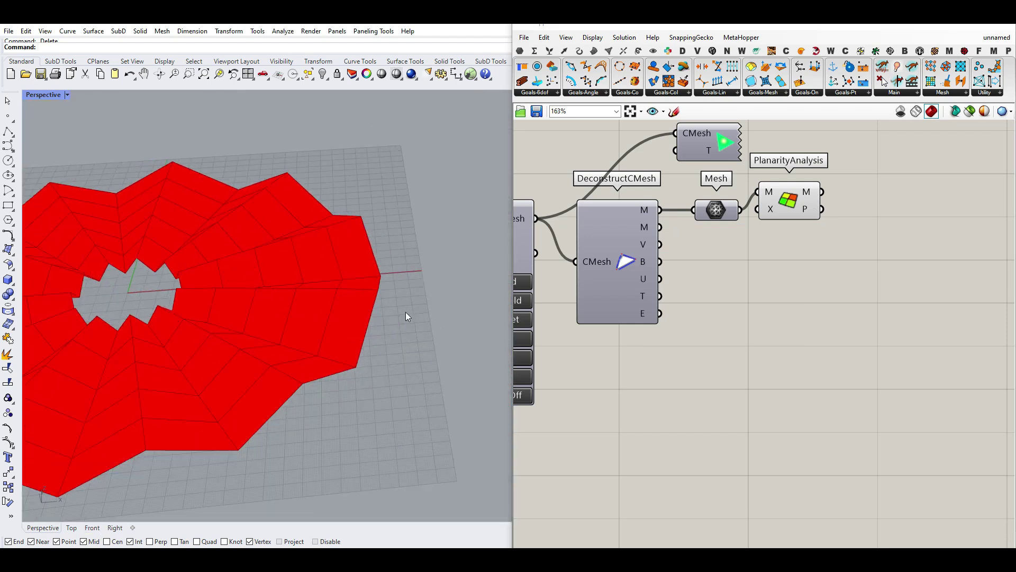
Delete the FlatFoldable constraint feeding CraneSolver and reset the ring mesh to its unfolded state.
scroll(741, 344, down, 4)
scroll(688, 317, up, 5)
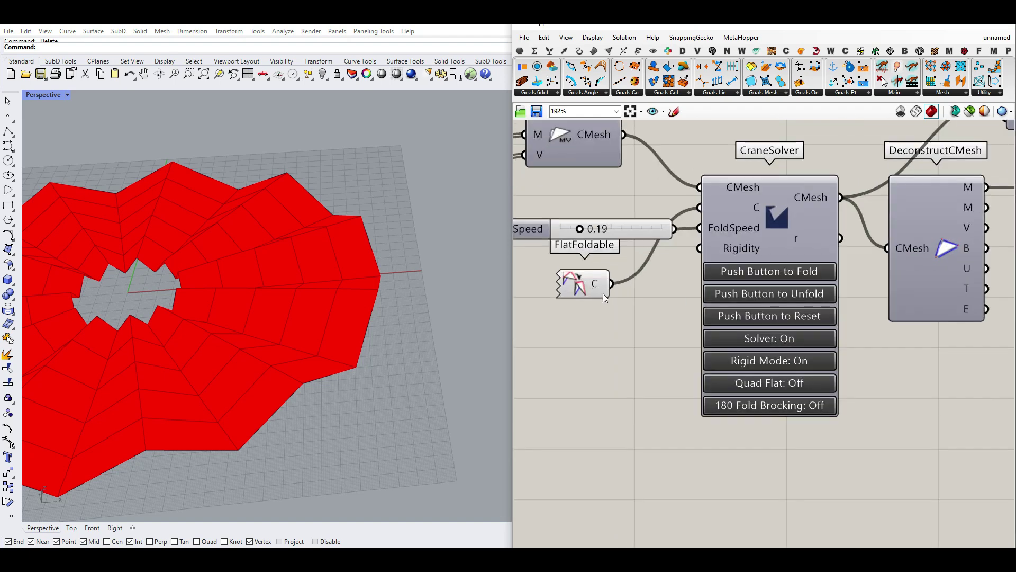
click(584, 288)
key(Delete)
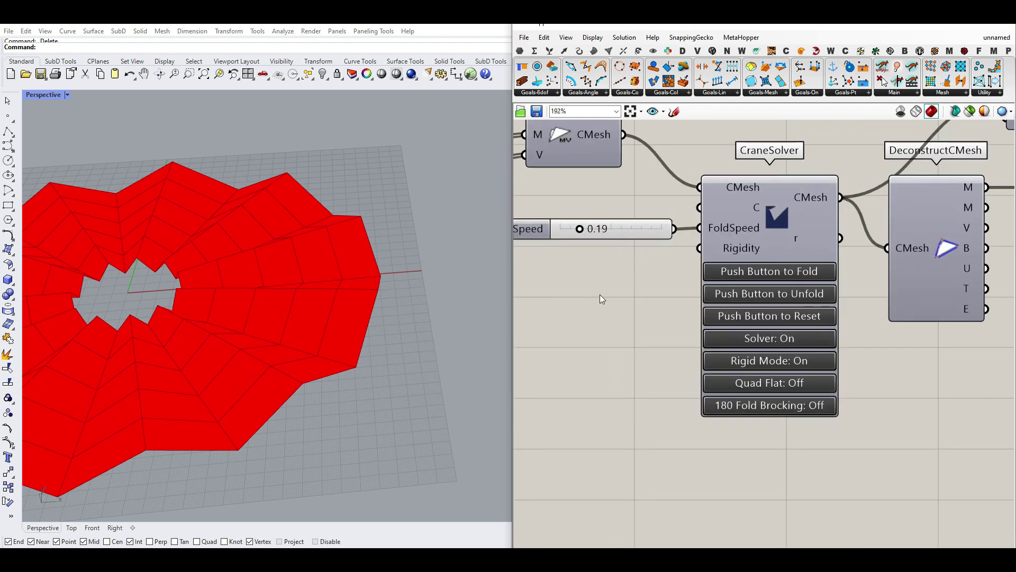
click(785, 320)
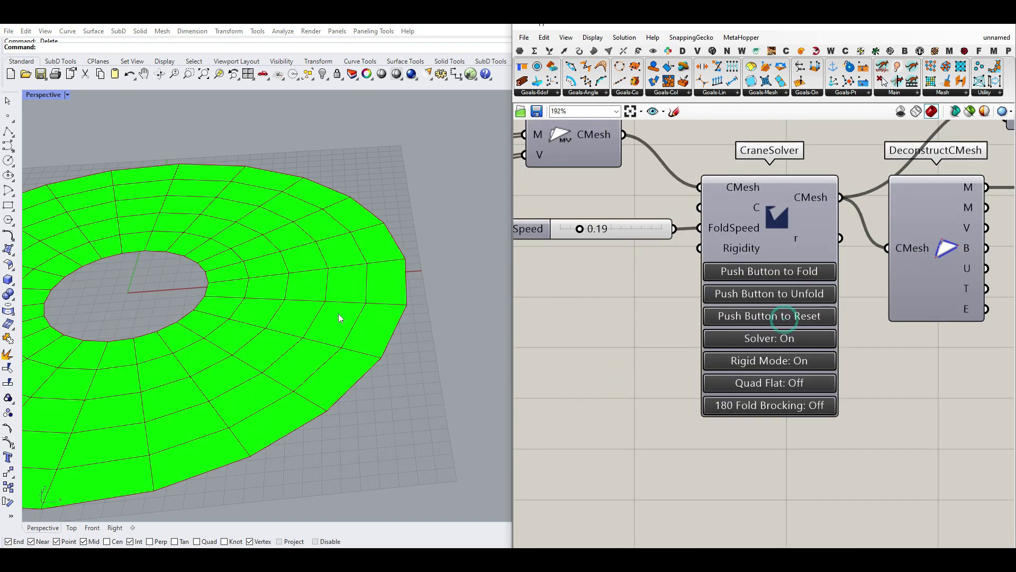
Examine the PlanarityAnalysis component and the face colouring of the unfolded ring.
scroll(309, 328, down, 3)
scroll(285, 328, up, 4)
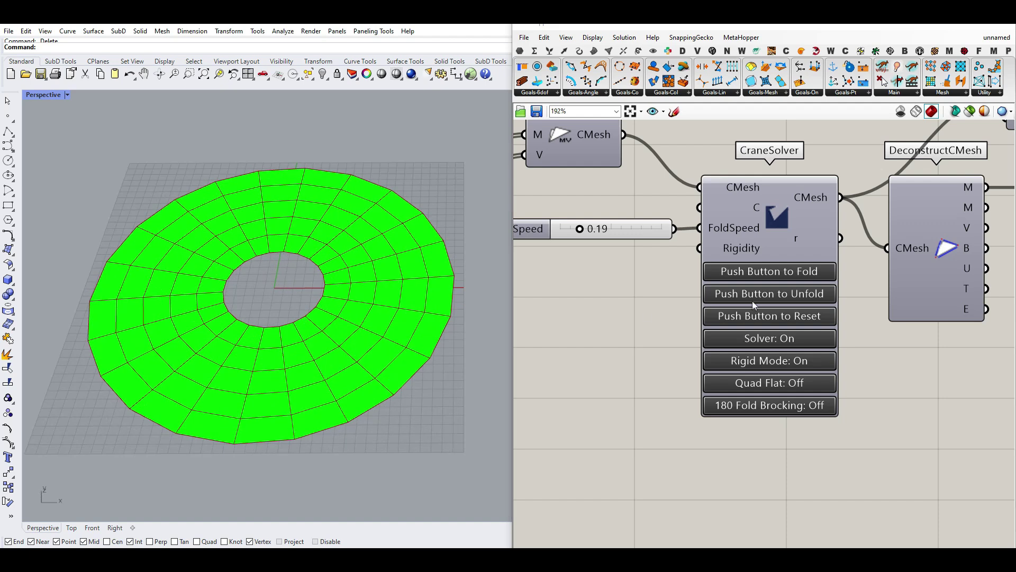
scroll(751, 301, down, 4)
scroll(910, 257, up, 4)
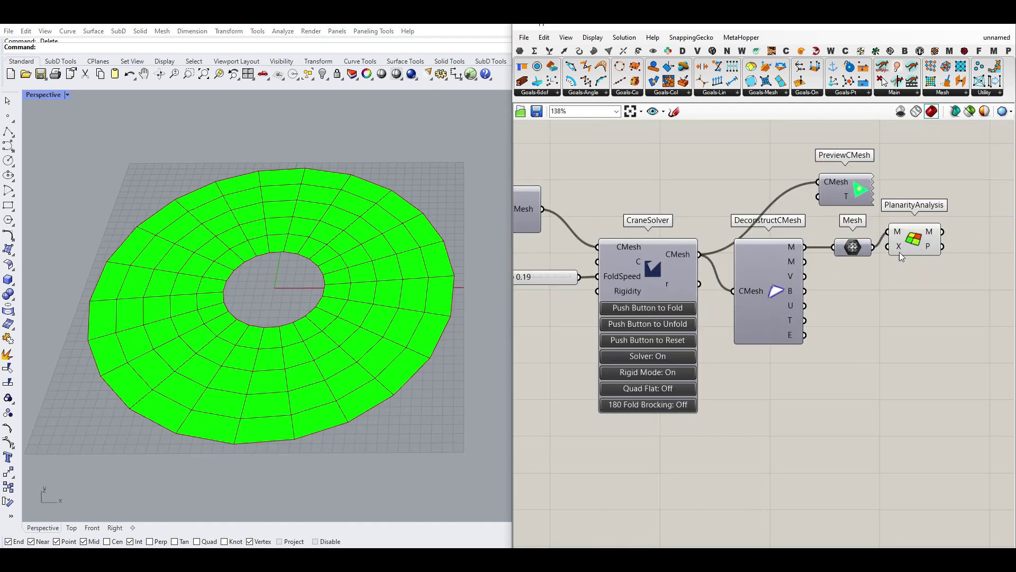
scroll(910, 239, up, 1)
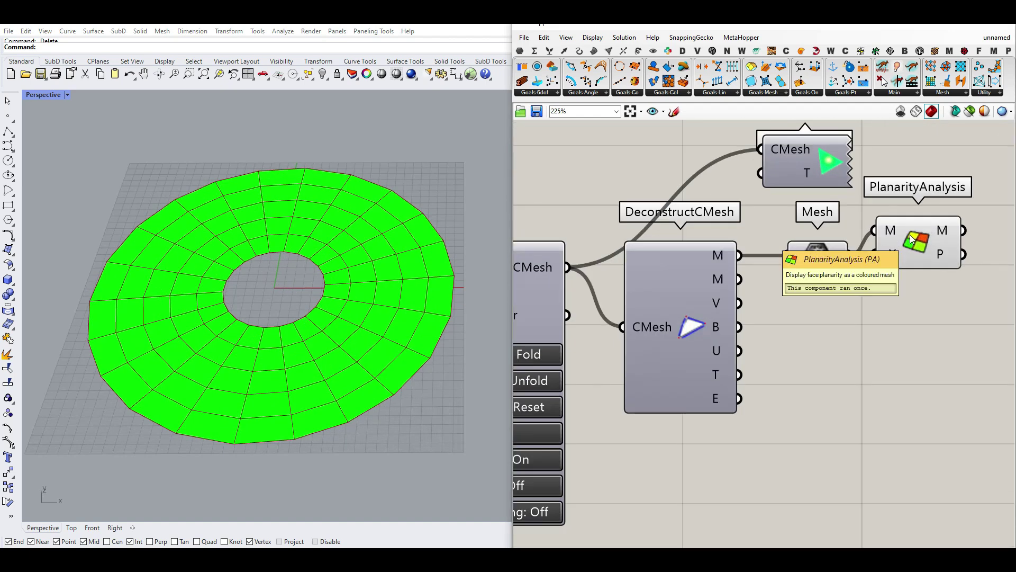
right_drag(914, 241, 531, 299)
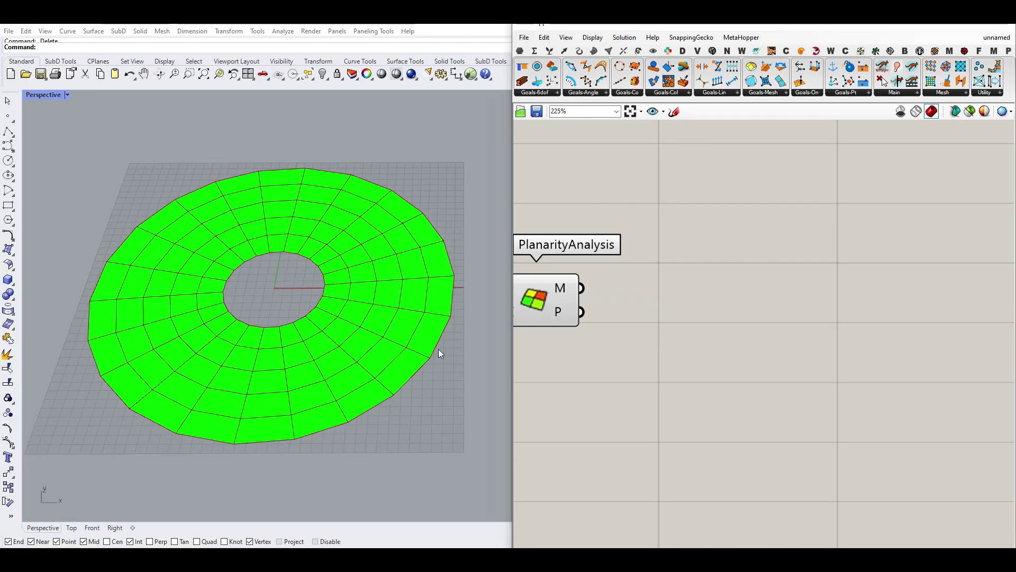
right_drag(599, 308, 625, 302)
scroll(625, 302, down, 6)
right_drag(551, 313, 772, 318)
scroll(605, 335, up, 3)
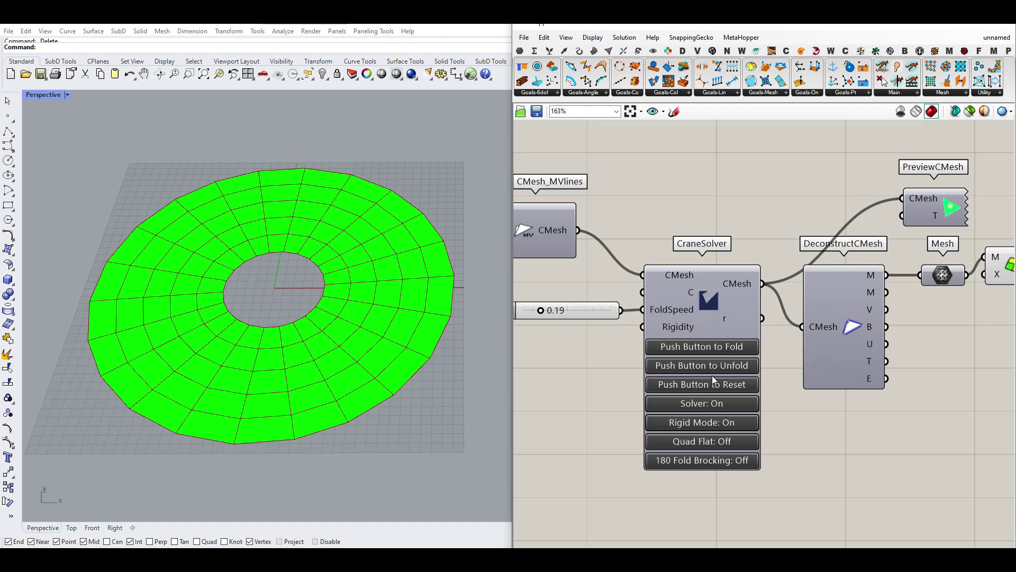
Fold the ring mesh with CraneSolver without any constraint connected.
double_click(708, 347)
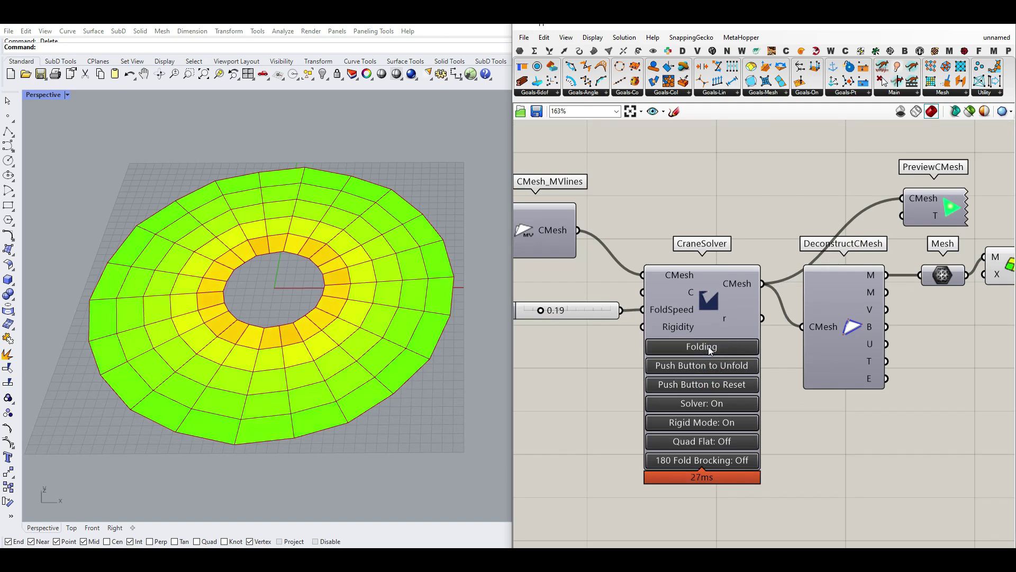
click(709, 347)
click(705, 347)
click(708, 347)
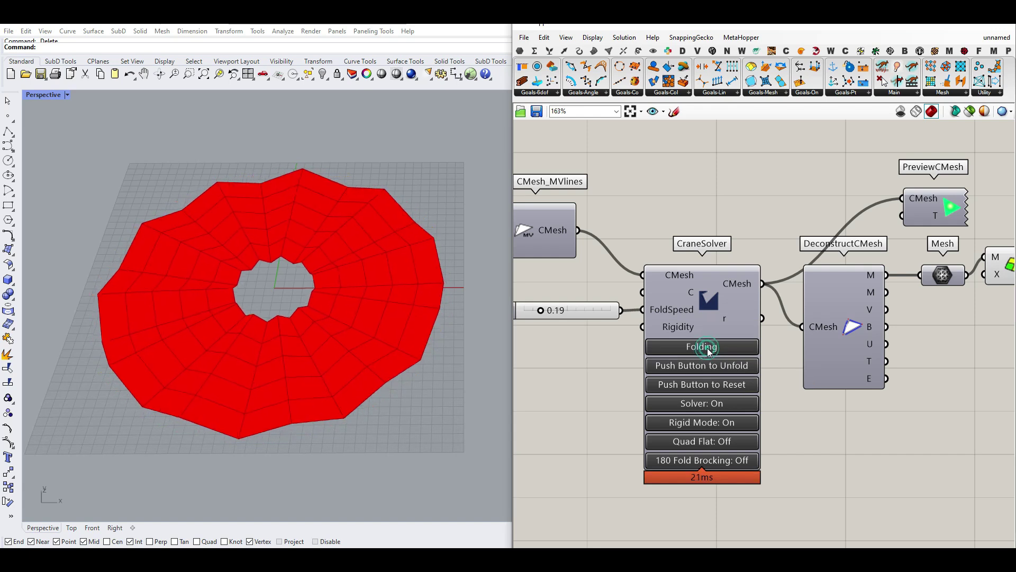
Examine the folded ring's planarity colouring in the Perspective view and compare its outer corner heights in the Front view.
scroll(708, 297, down, 5)
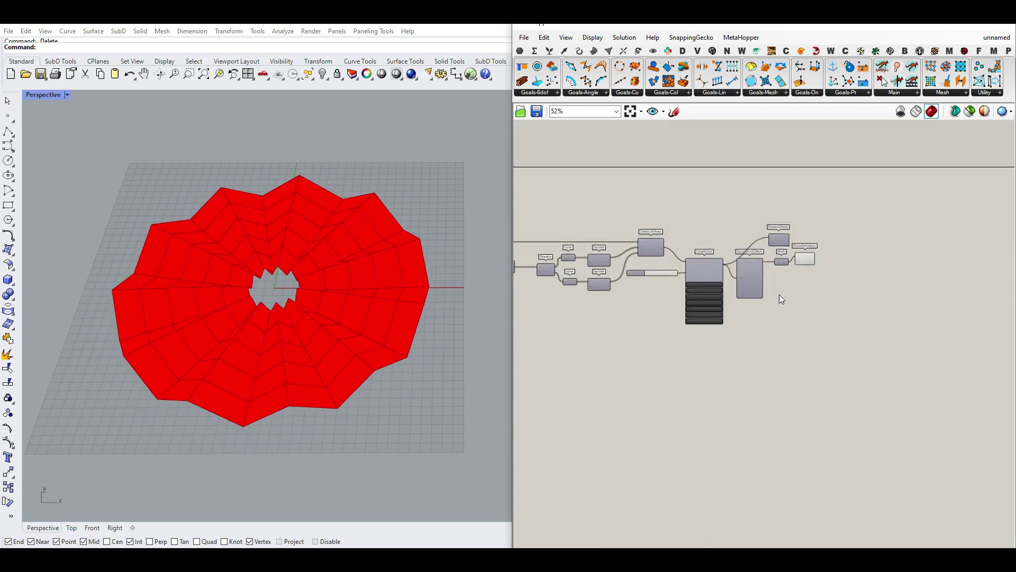
scroll(782, 278, up, 4)
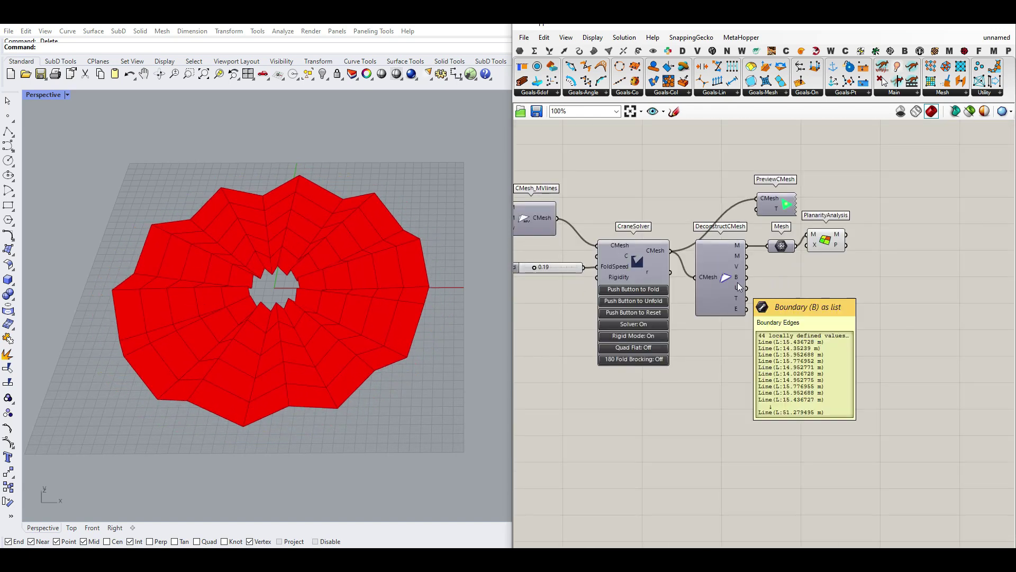
right_drag(705, 359, 798, 356)
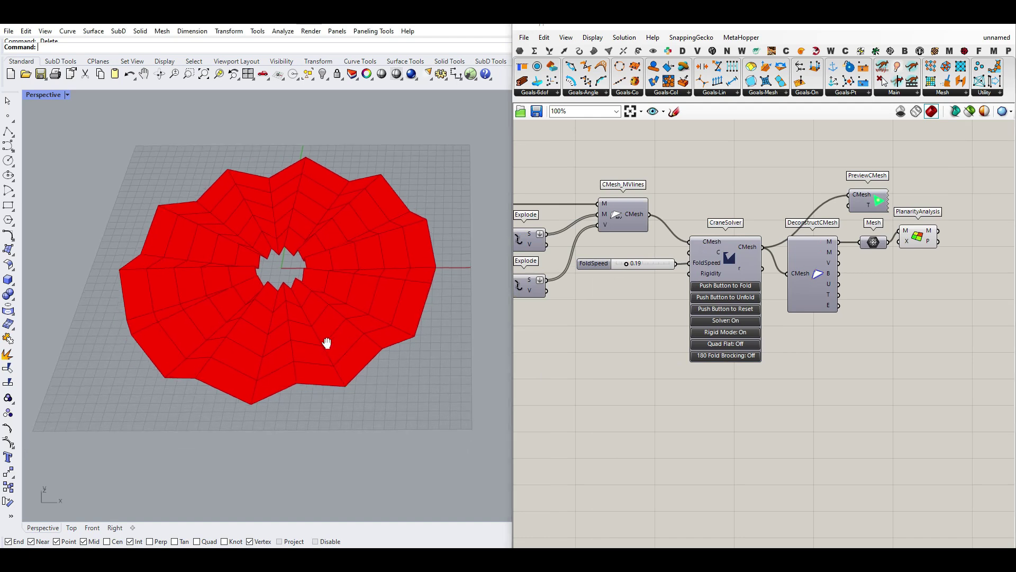
scroll(274, 269, up, 3)
scroll(263, 295, down, 2)
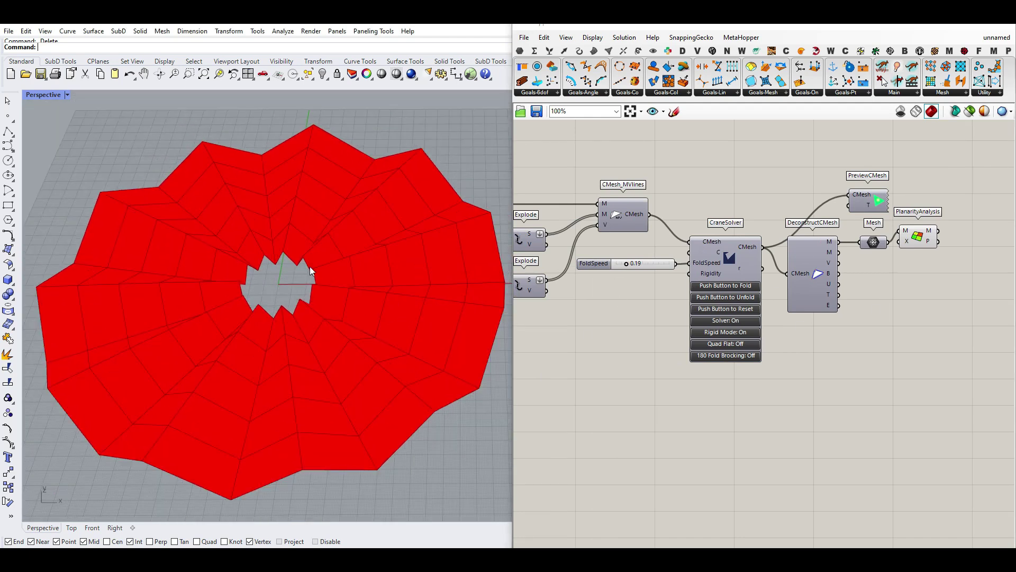
right_drag(268, 356, 172, 354)
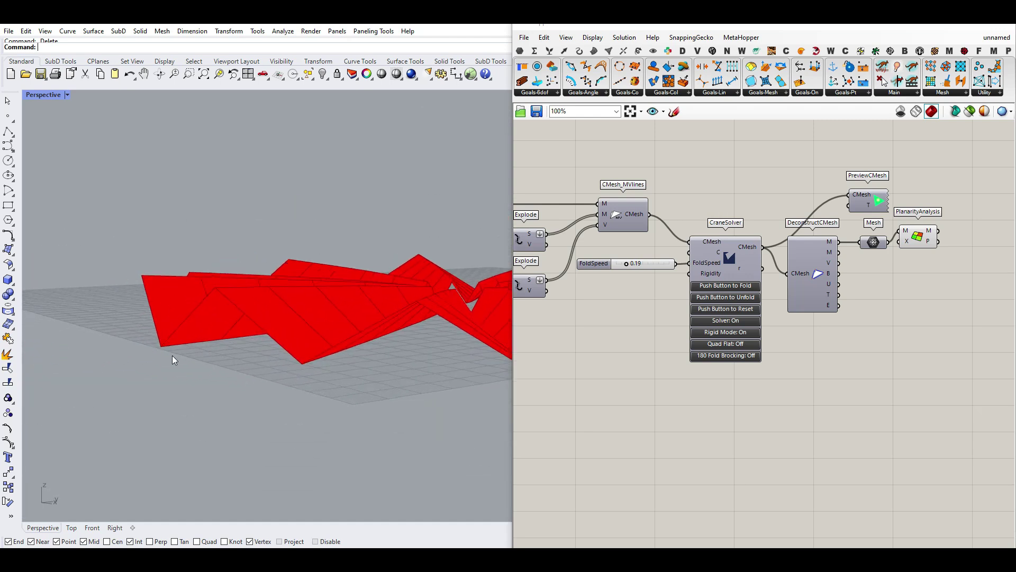
click(92, 527)
scroll(191, 418, down, 4)
scroll(288, 427, up, 15)
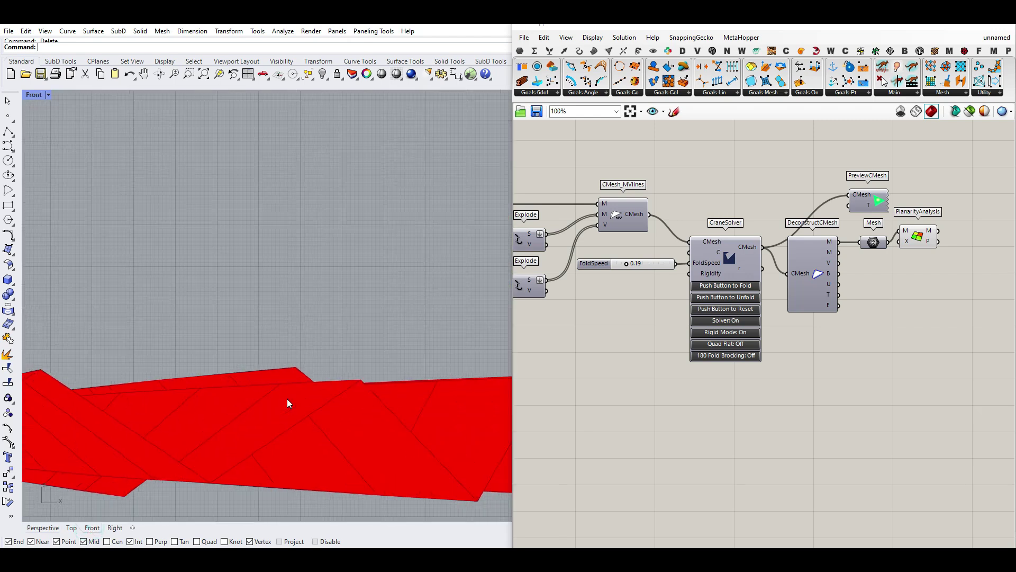
right_drag(203, 407, 339, 387)
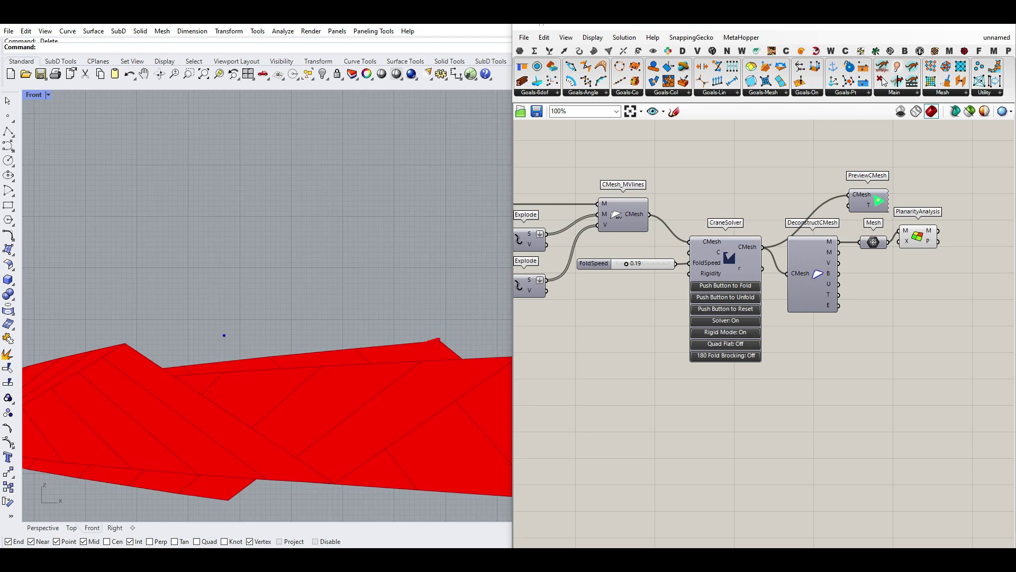
drag(114, 385, 115, 374)
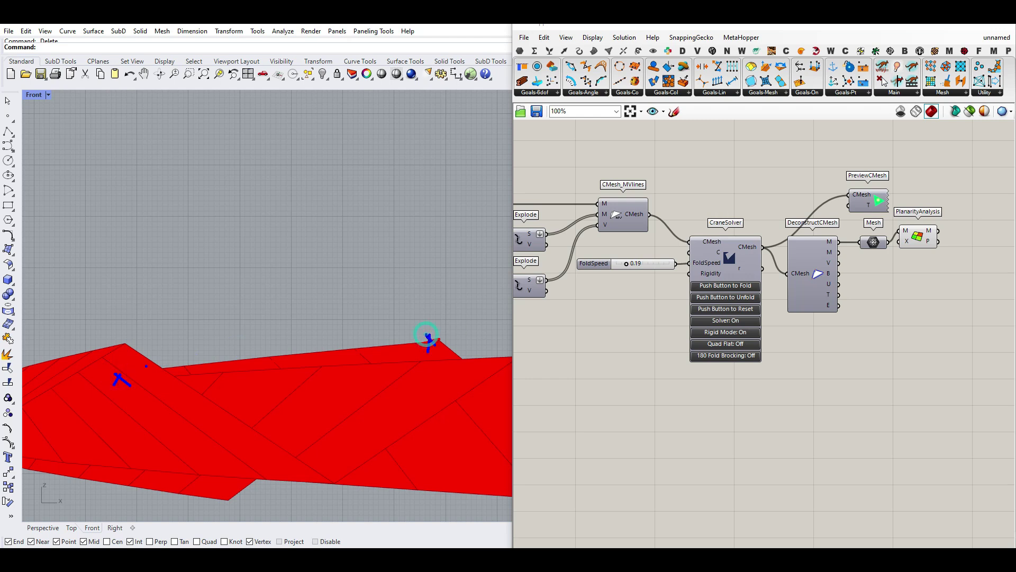
drag(121, 379, 440, 334)
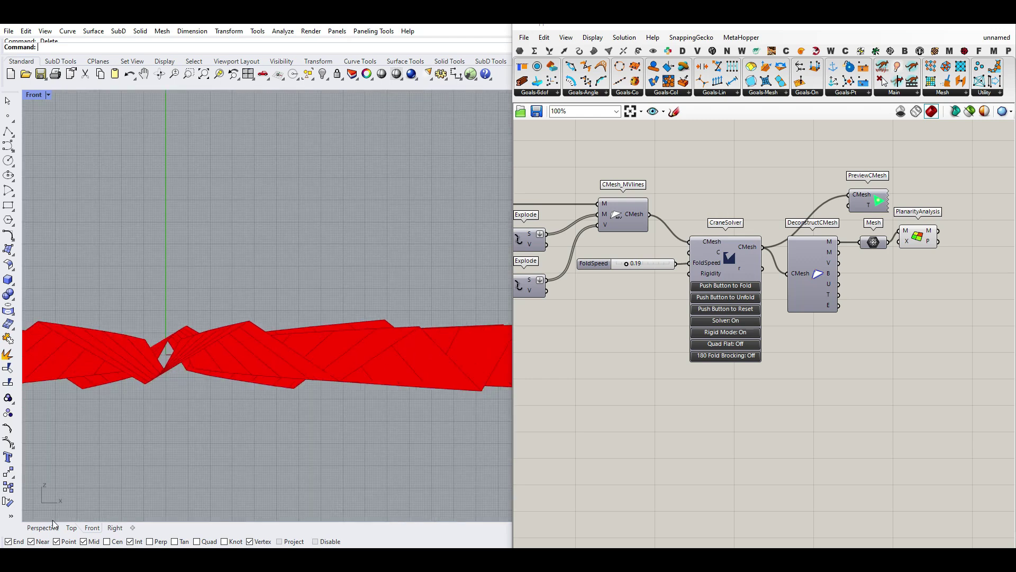
Return to the Perspective view and reset CraneSolver to the unfolded ring.
click(53, 526)
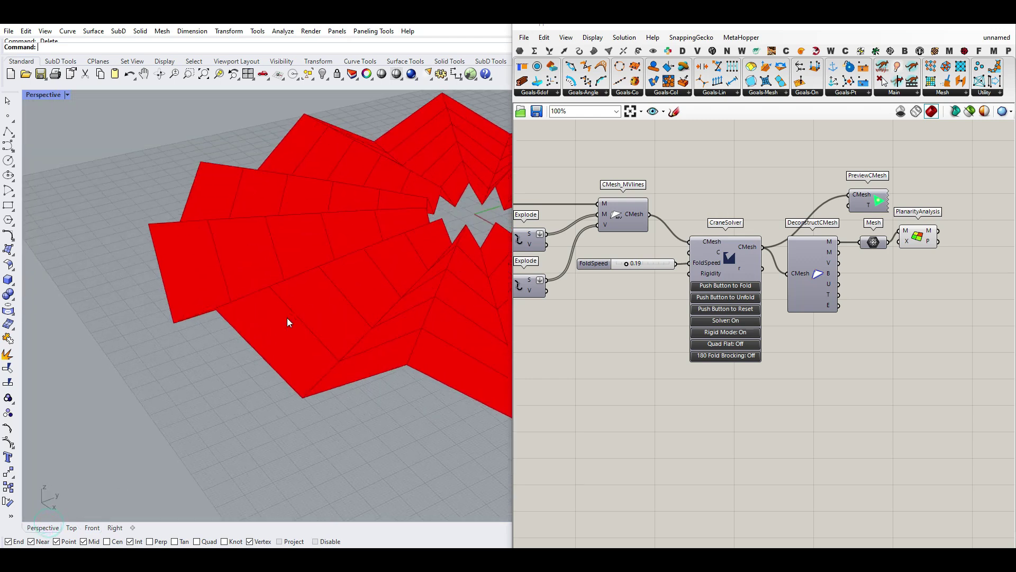
scroll(731, 206, down, 3)
scroll(739, 200, up, 2)
scroll(747, 217, up, 2)
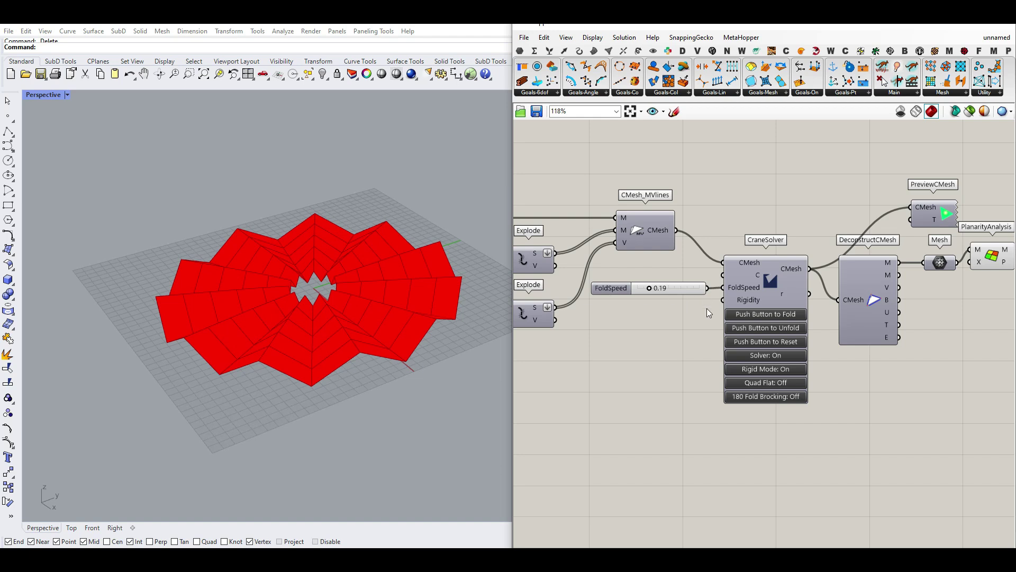
click(766, 341)
Review the complete Grasshopper definition alongside the unfolded ring in the Perspective view.
right_drag(732, 216, 711, 220)
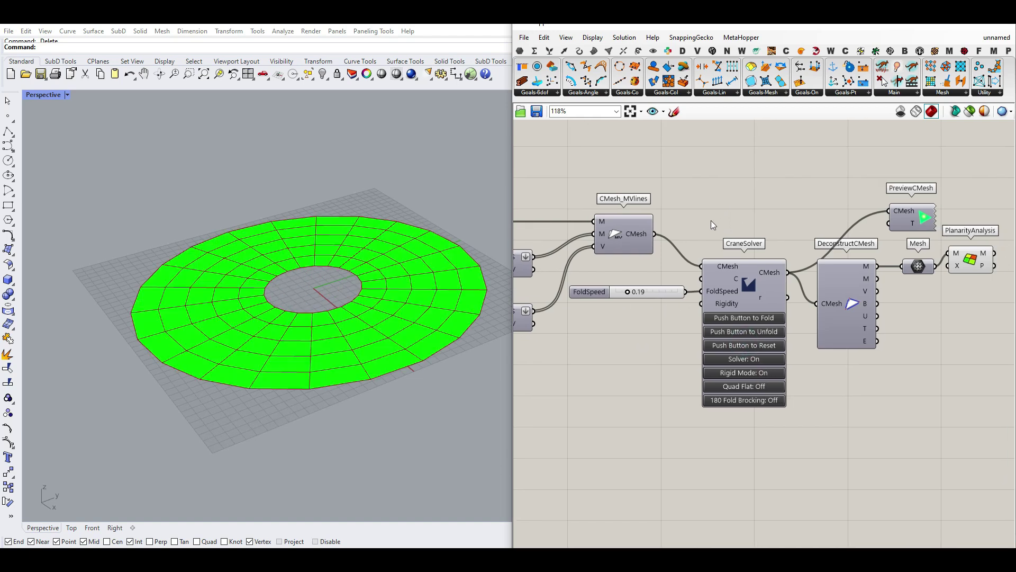
scroll(255, 269, down, 4)
right_drag(254, 268, 282, 328)
right_drag(620, 208, 735, 226)
scroll(734, 226, down, 5)
scroll(681, 230, down, 3)
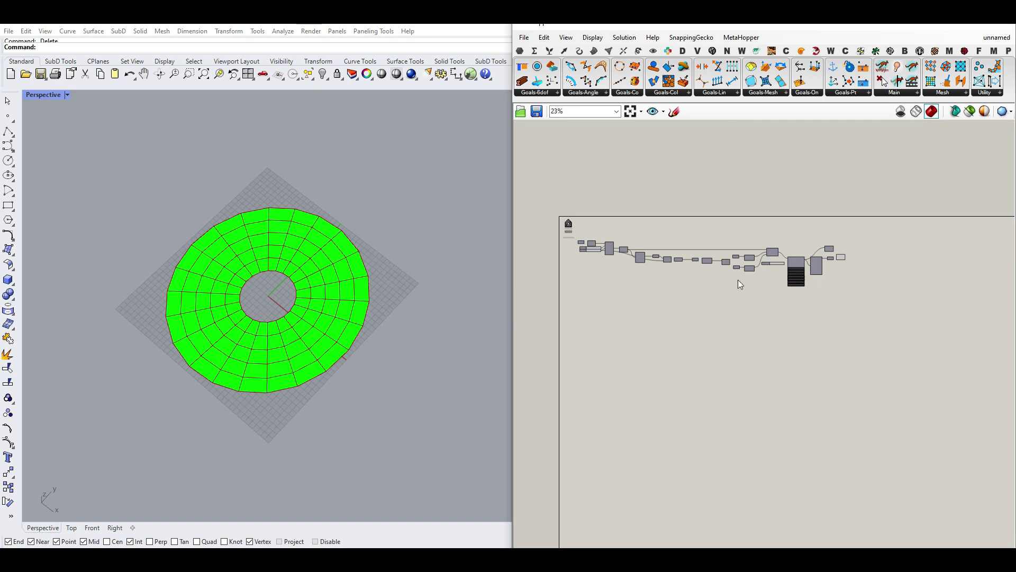
scroll(313, 311, up, 5)
right_drag(279, 333, 289, 300)
scroll(295, 257, down, 5)
scroll(289, 300, up, 7)
scroll(295, 300, down, 6)
scroll(770, 268, up, 6)
scroll(690, 182, up, 3)
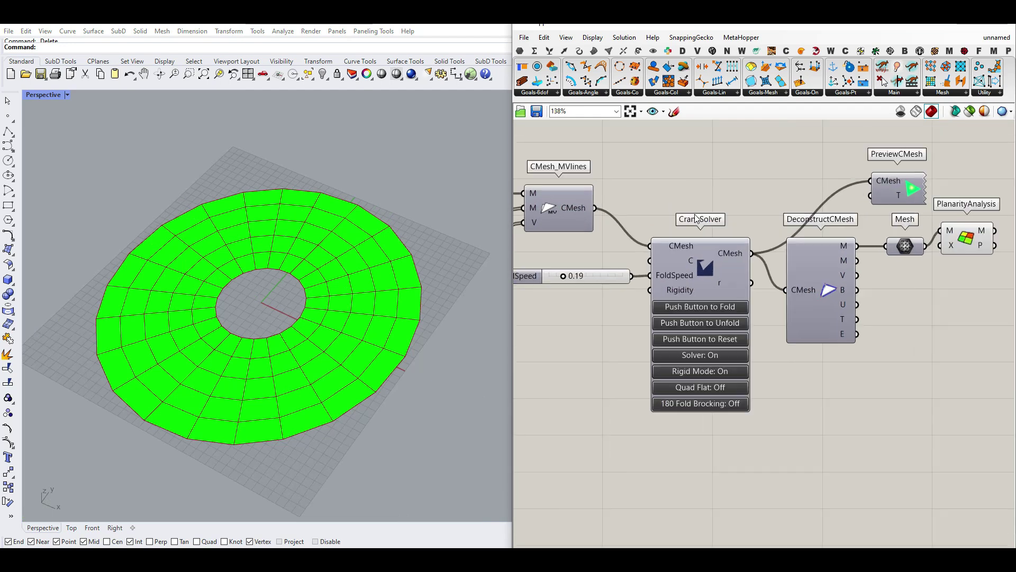
scroll(695, 214, up, 1)
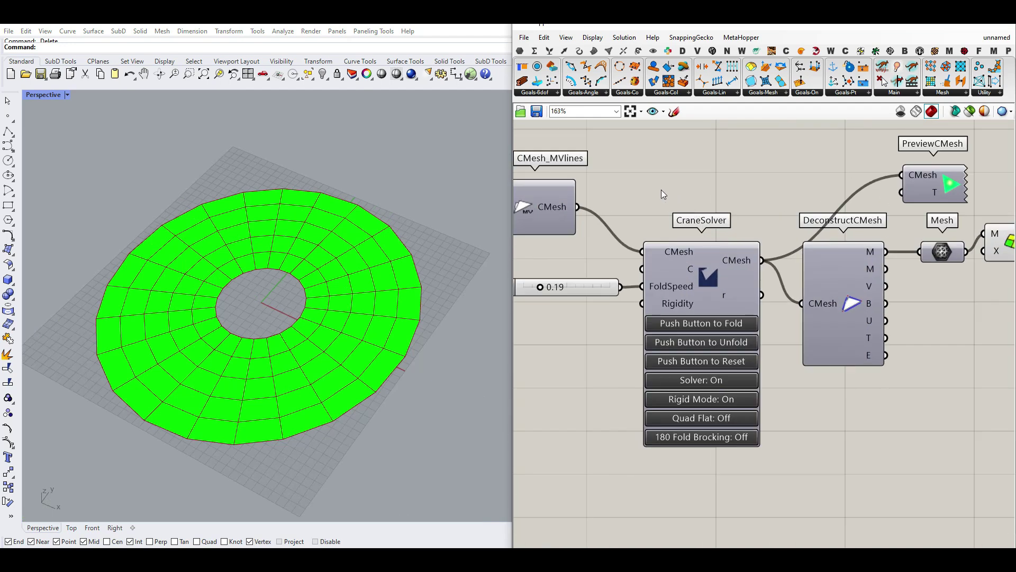
Trace the definition back from CraneSolver to the Weld Mesh component and inspect its Result output.
right_drag(661, 190, 827, 190)
right_drag(666, 206, 812, 211)
scroll(681, 198, down, 2)
right_drag(617, 210, 703, 211)
right_drag(598, 211, 718, 213)
right_drag(612, 211, 692, 212)
right_drag(577, 212, 680, 214)
mouse_move(570, 211)
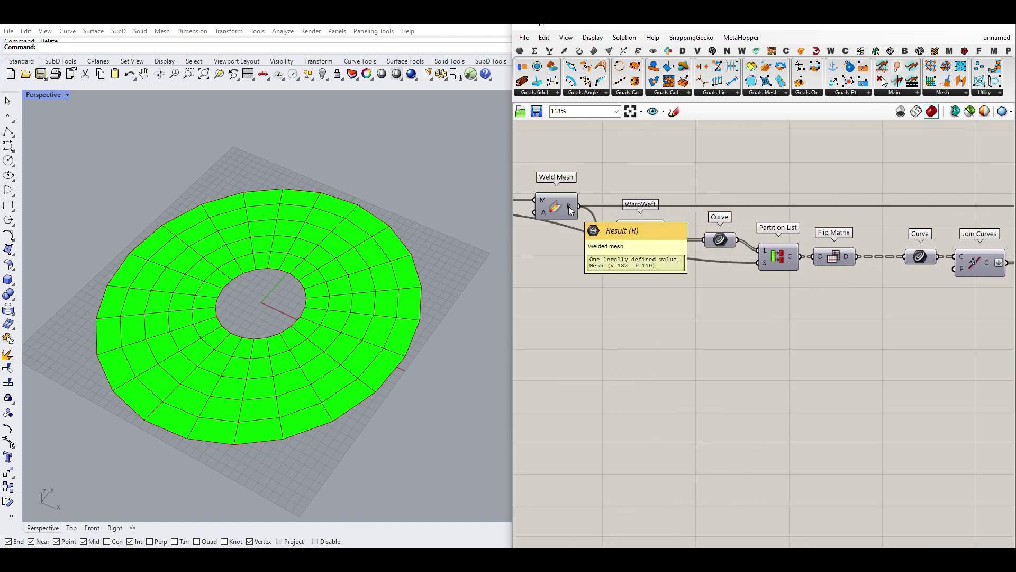
mouse_move(868, 226)
right_down()
mouse_move(661, 228)
mouse_move(703, 237)
right_up()
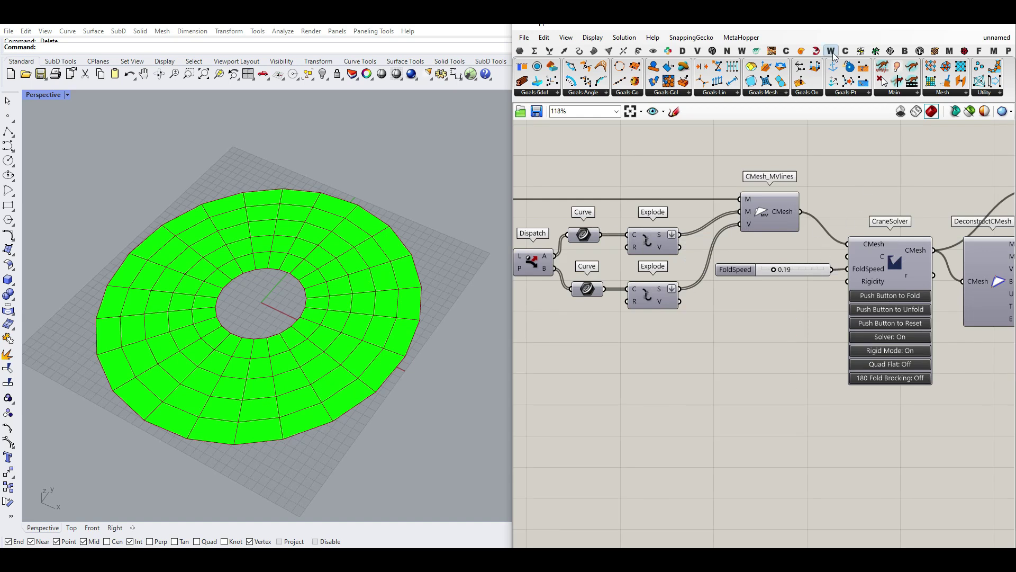
Browse the constraint components offered by the Crane plugin.
click(787, 50)
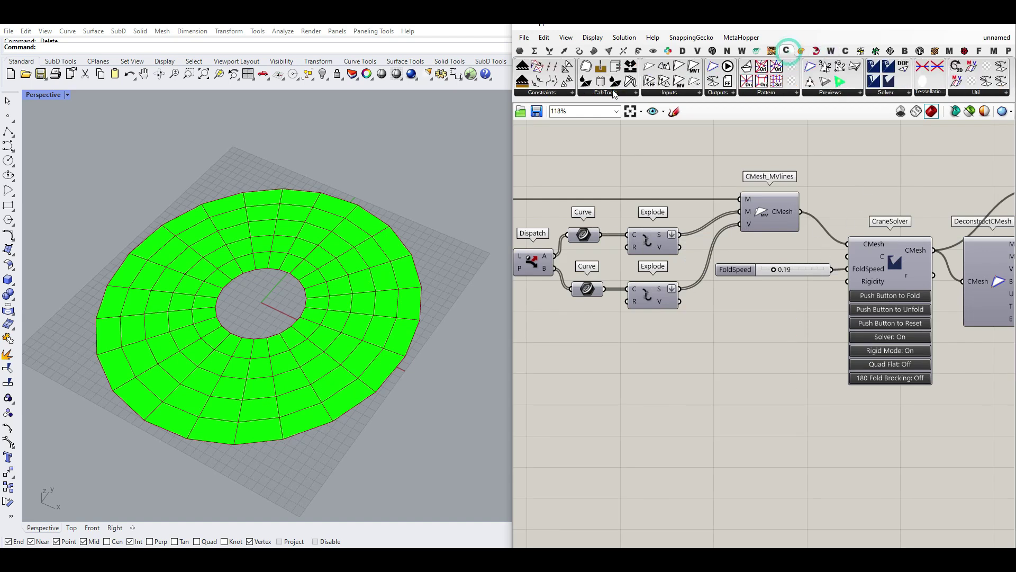
click(556, 93)
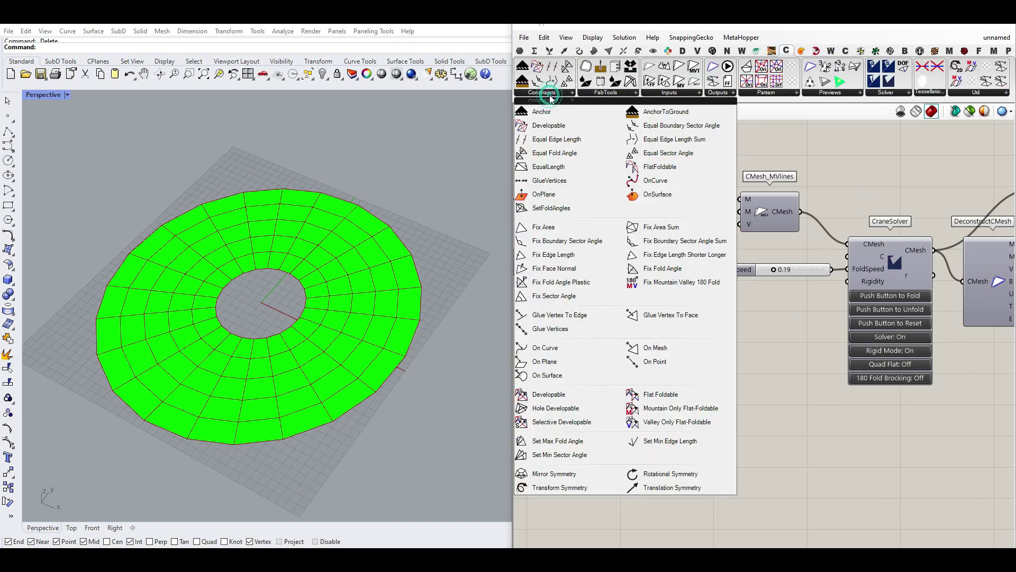
click(819, 141)
scroll(293, 296, down, 5)
scroll(295, 315, up, 8)
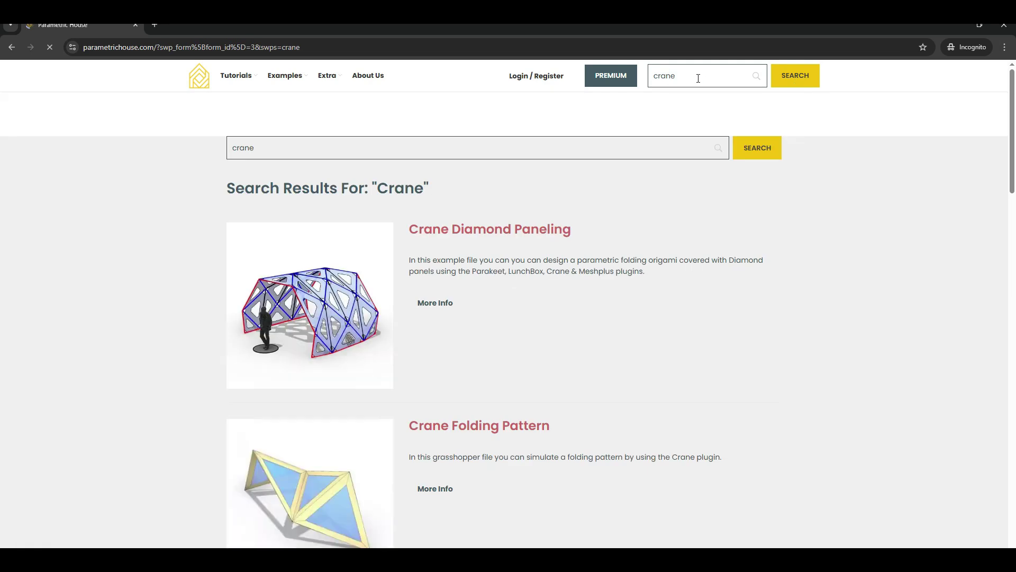
Browse the Parametric House website's search results for crane, then return to Rhino and Grasshopper.
scroll(513, 226, down, 20)
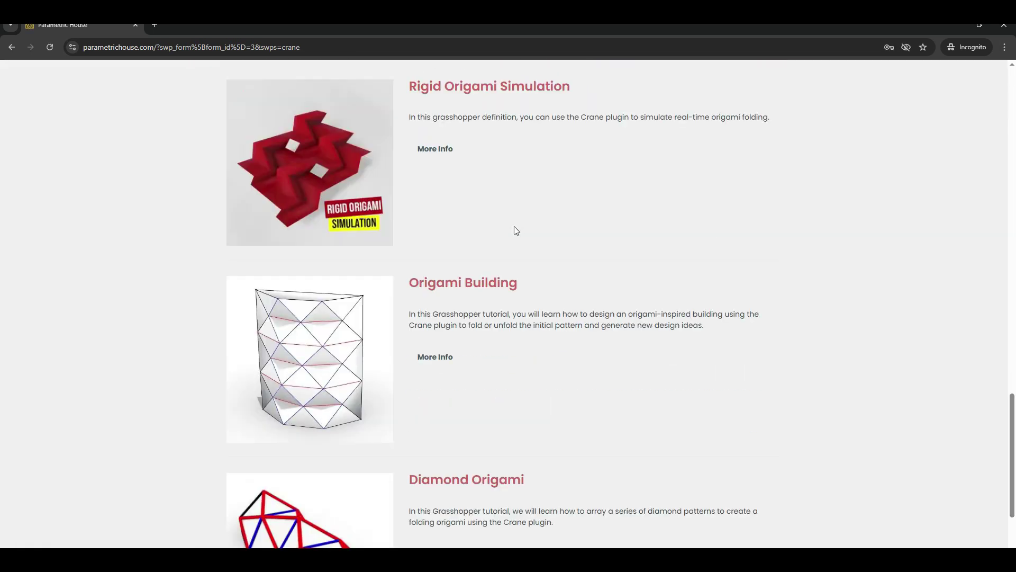
scroll(517, 230, up, 20)
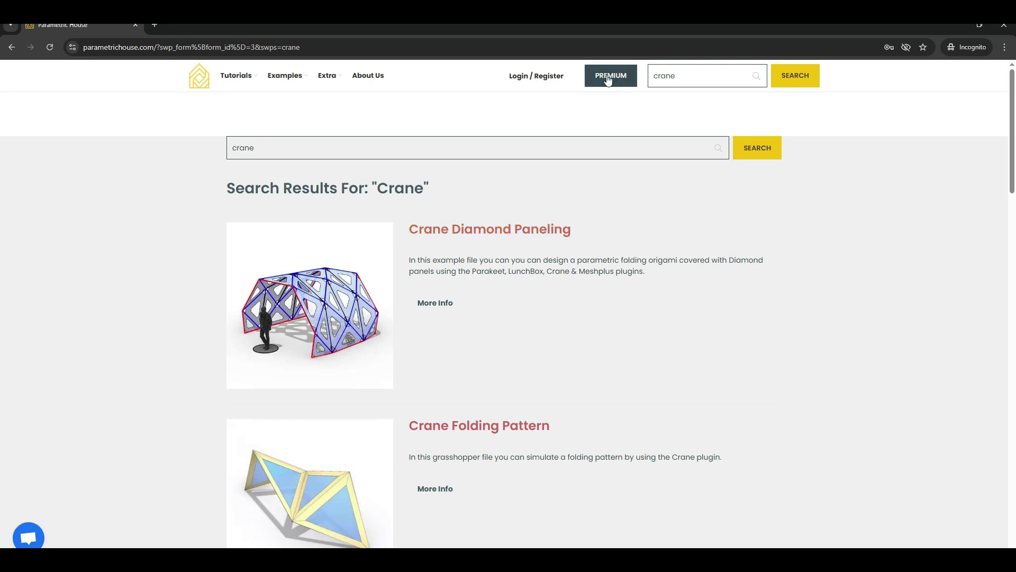
click(952, 25)
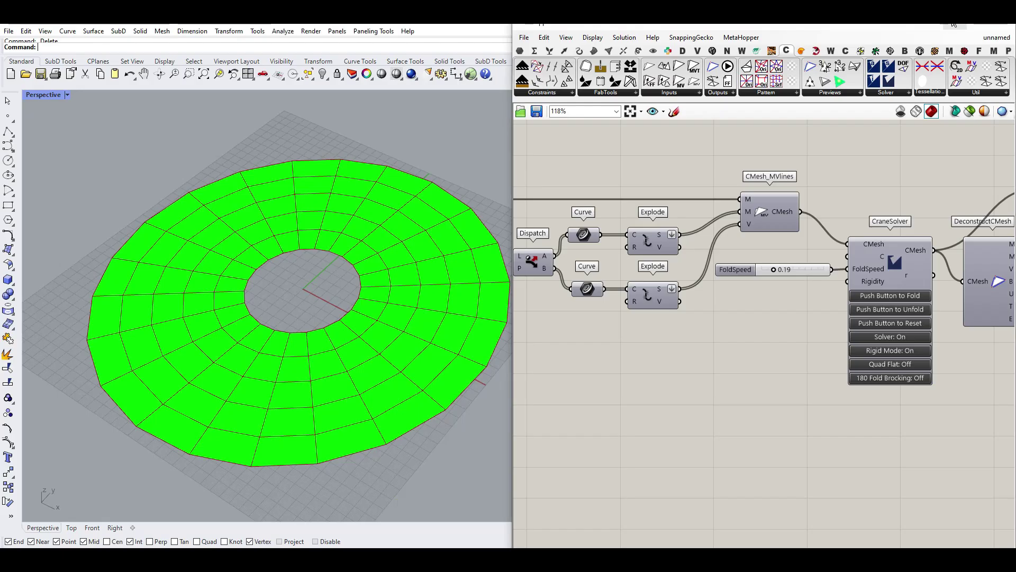
scroll(734, 303, down, 6)
right_drag(657, 301, 753, 316)
right_drag(613, 293, 678, 295)
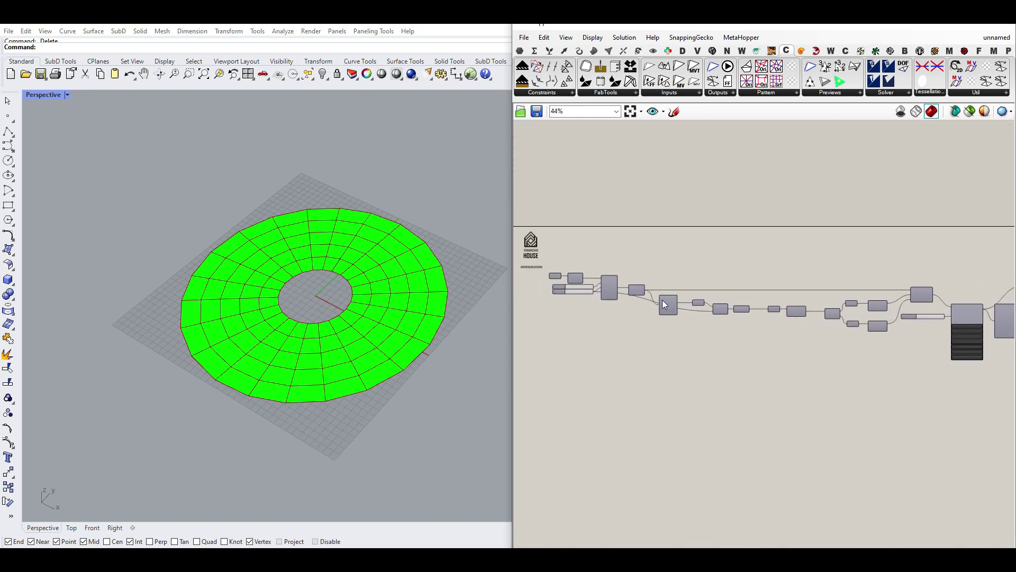